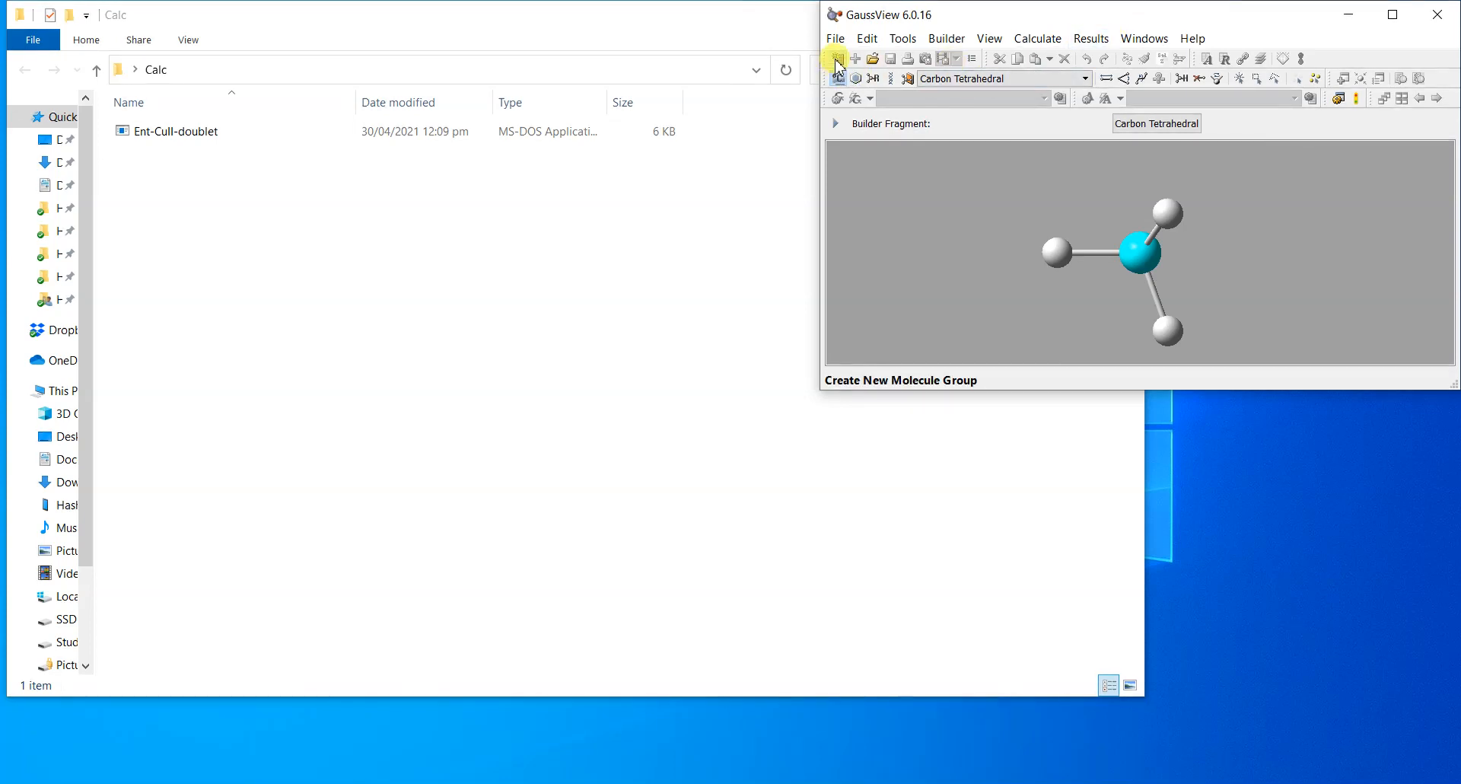
# - Create a new molecule group and build a four-carbon butane chain from Carbon Tetrahedral fragments
pyautogui.click(838, 64)
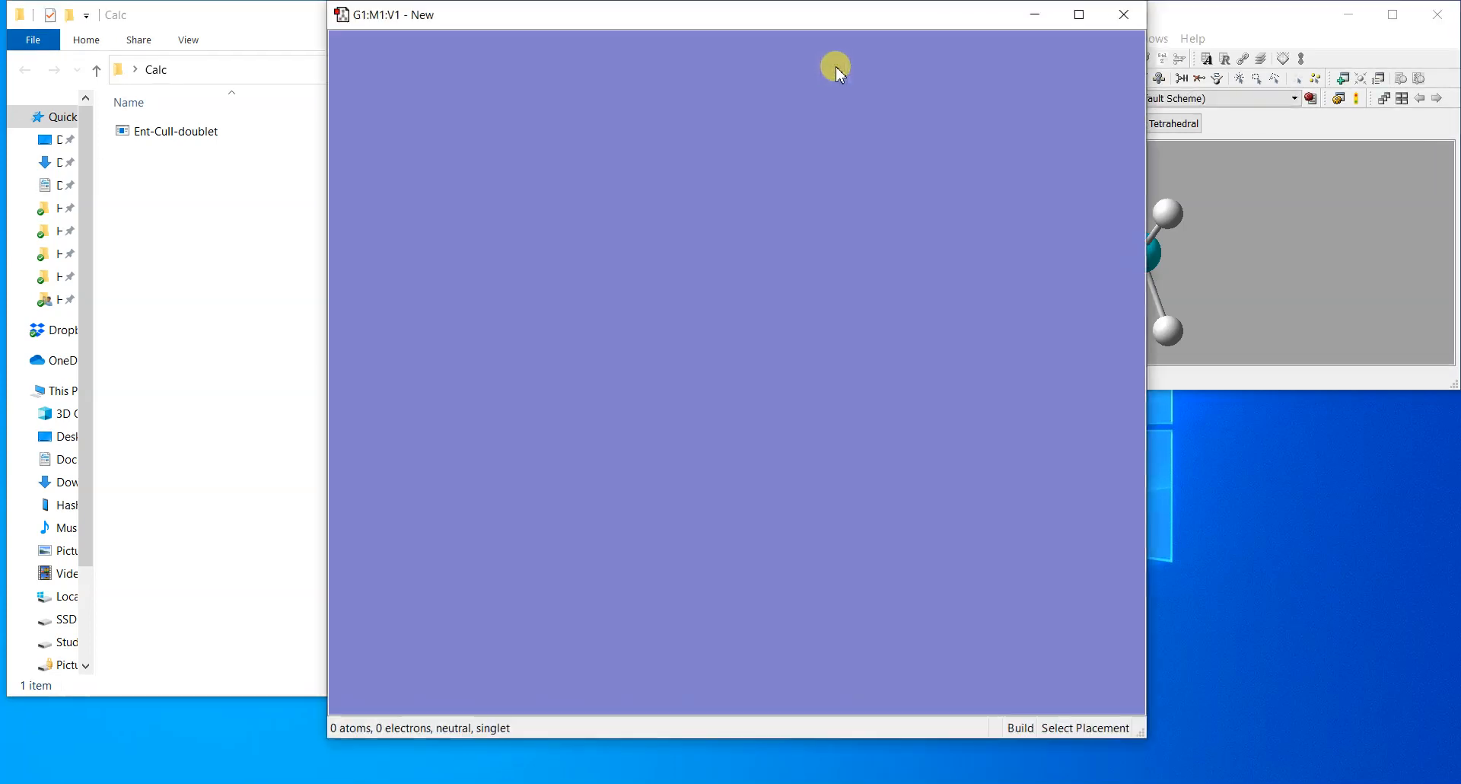
pyautogui.moveTo(916, 21); pyautogui.dragTo(597, 21)
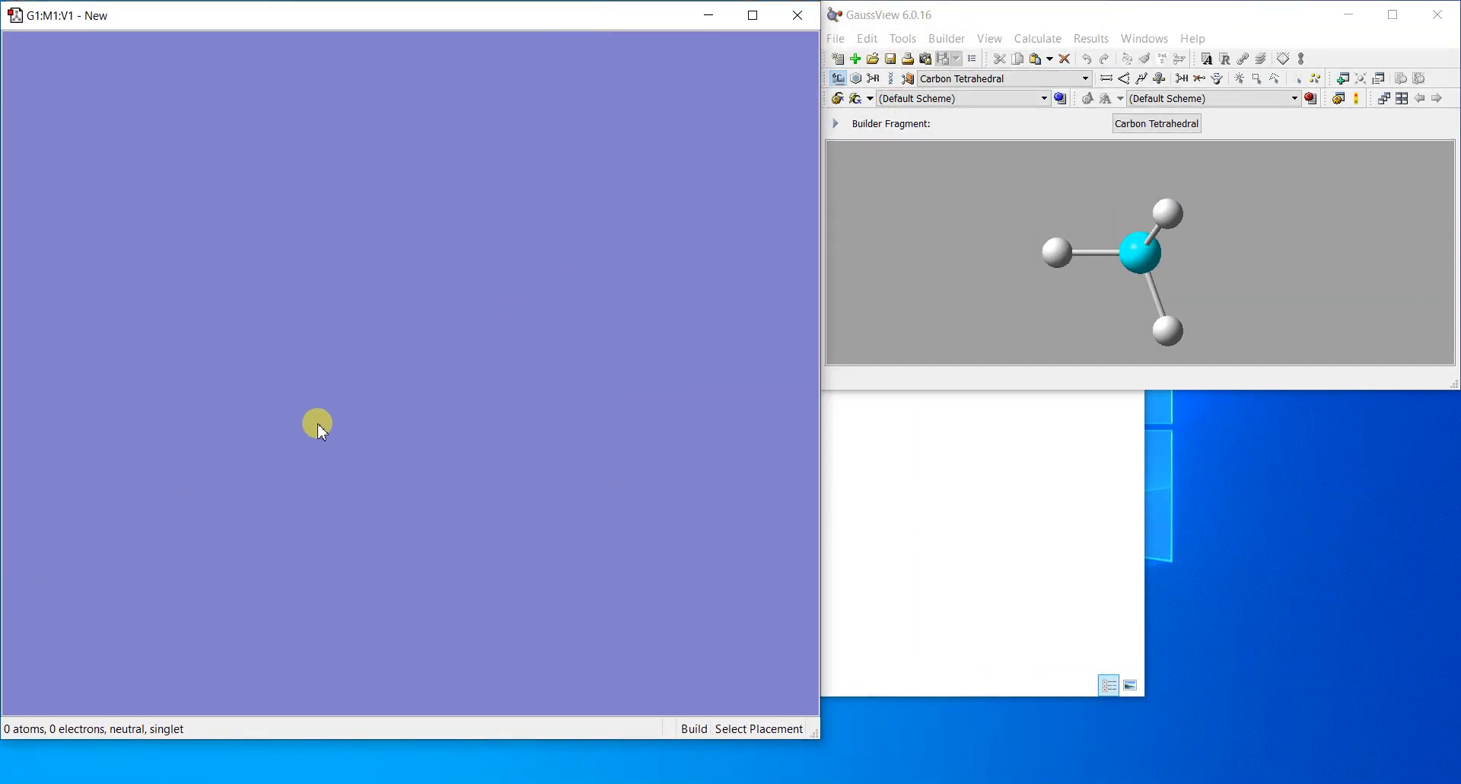
pyautogui.click(318, 421)
pyautogui.click(339, 391)
pyautogui.click(420, 386)
pyautogui.click(484, 342)
pyautogui.moveTo(485, 347); pyautogui.dragTo(558, 448)
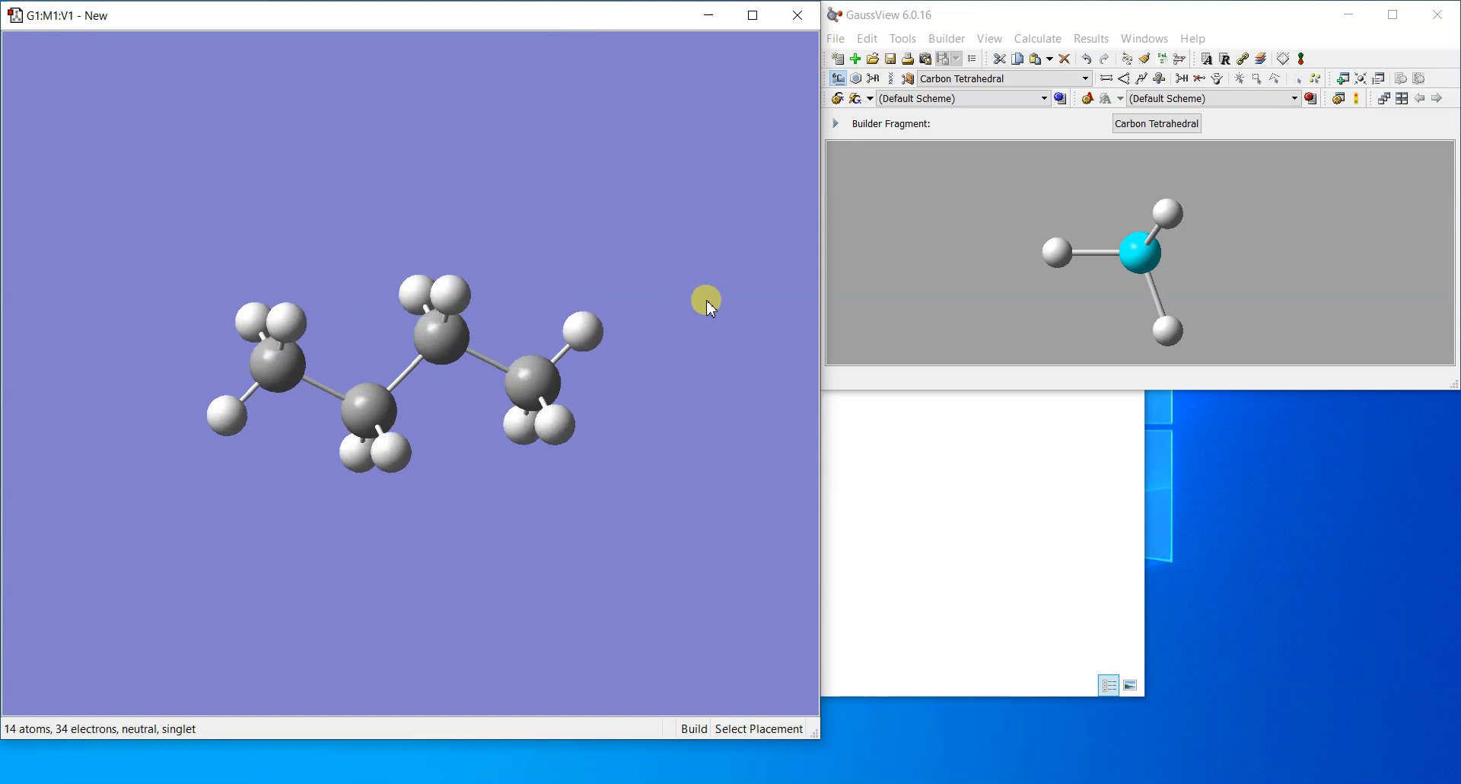
# - Save the molecule in the Calc folder as the Gaussian input file test-calc.com
pyautogui.click(832, 100)
pyautogui.moveTo(701, 357); pyautogui.dragTo(665, 368)
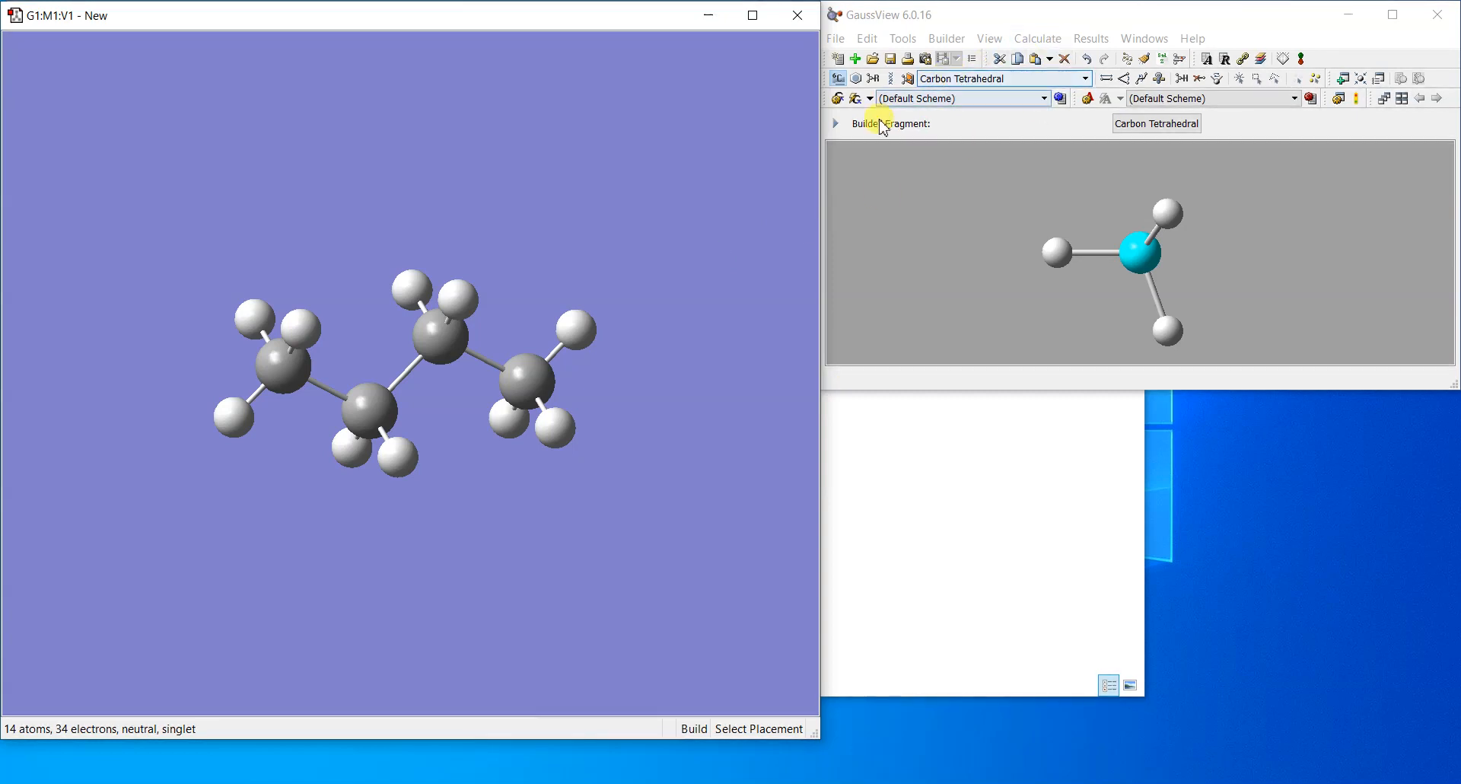
pyautogui.click(891, 61)
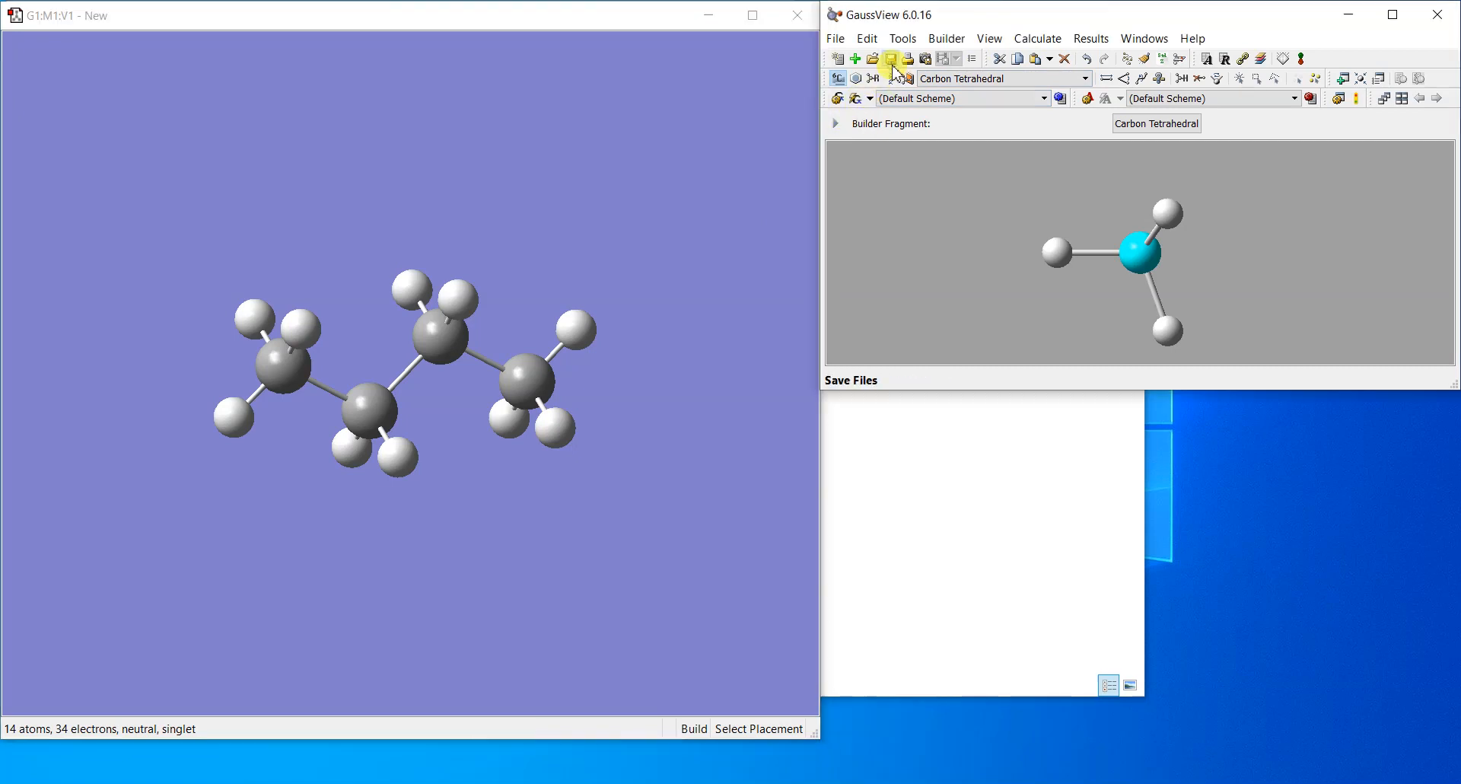
pyautogui.click(892, 61)
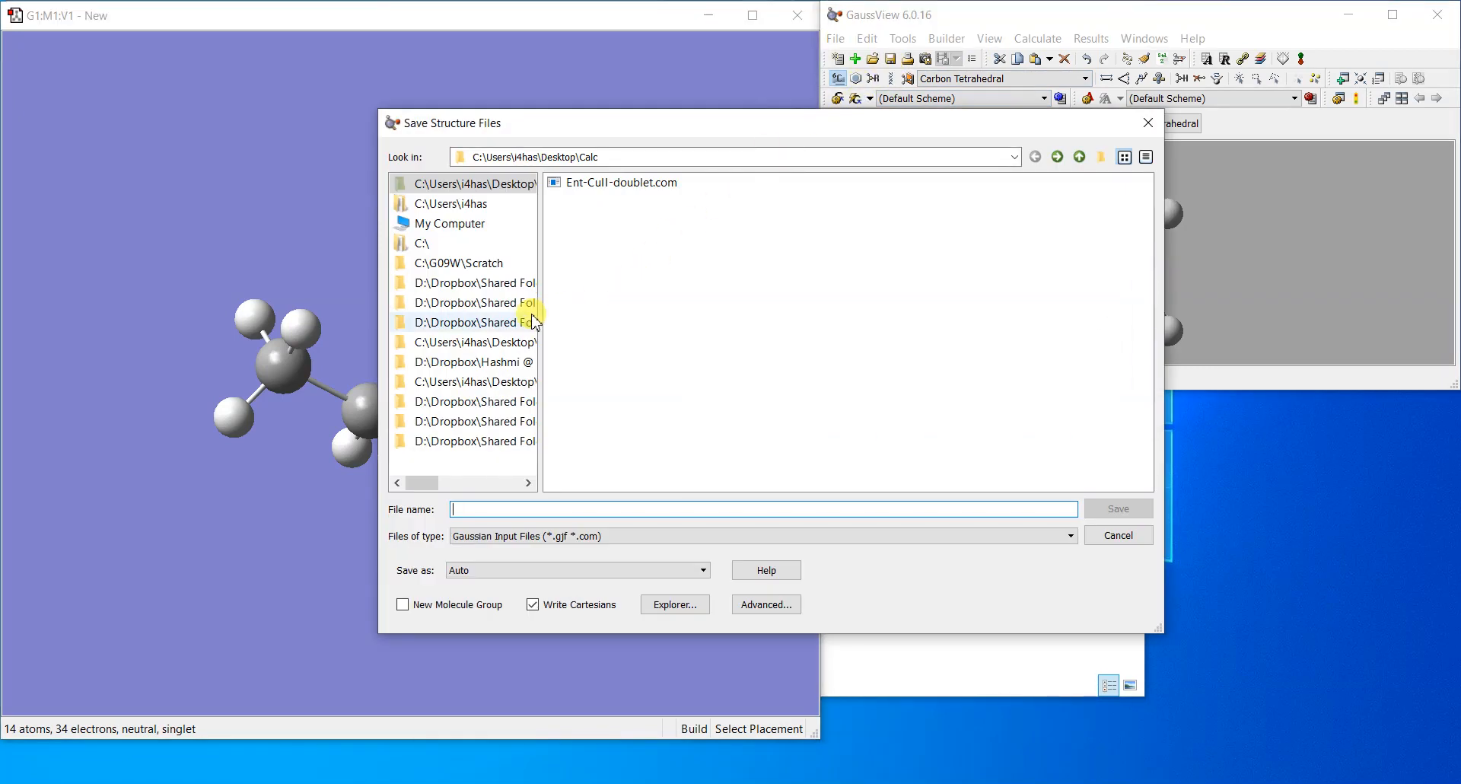
pyautogui.moveTo(538, 305); pyautogui.dragTo(522, 305)
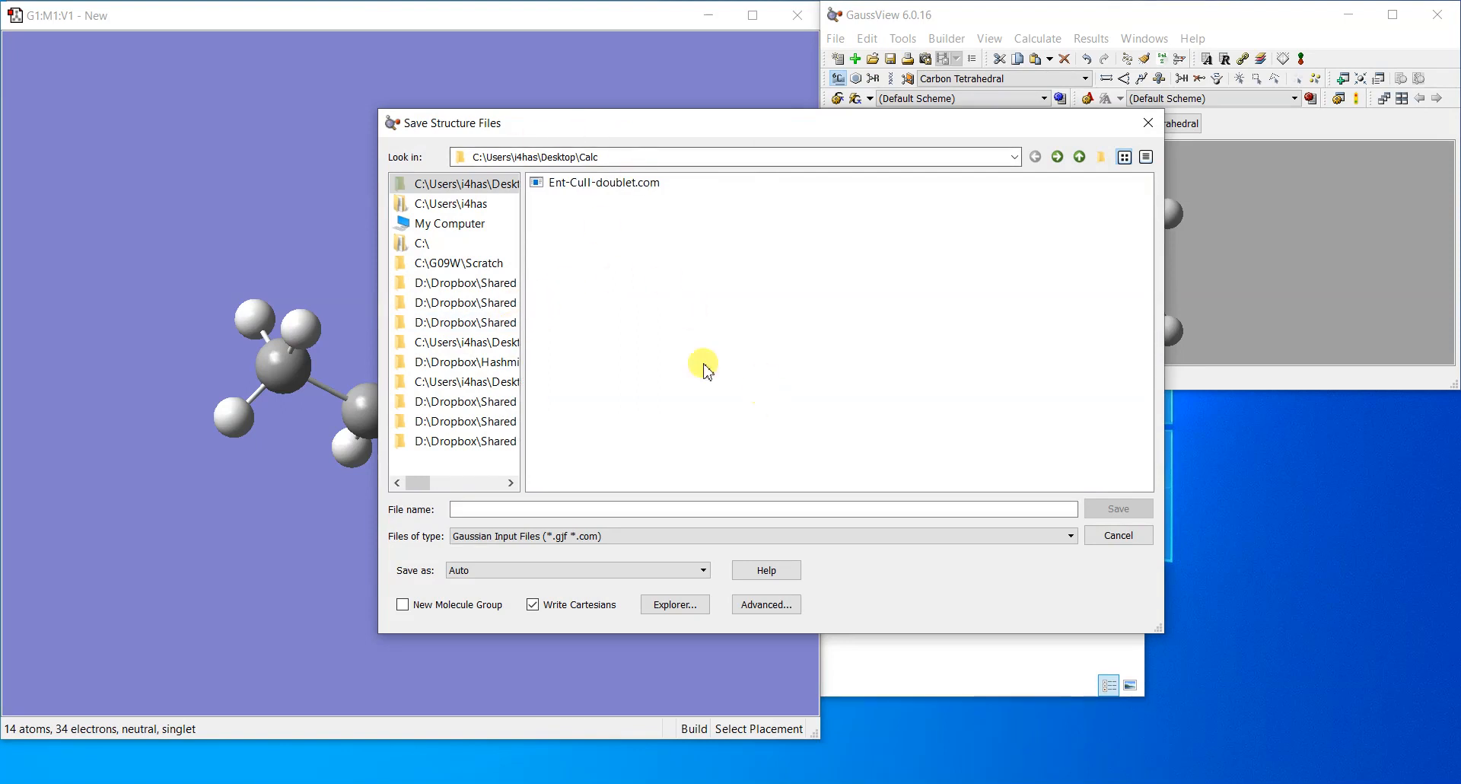
pyautogui.click(687, 508)
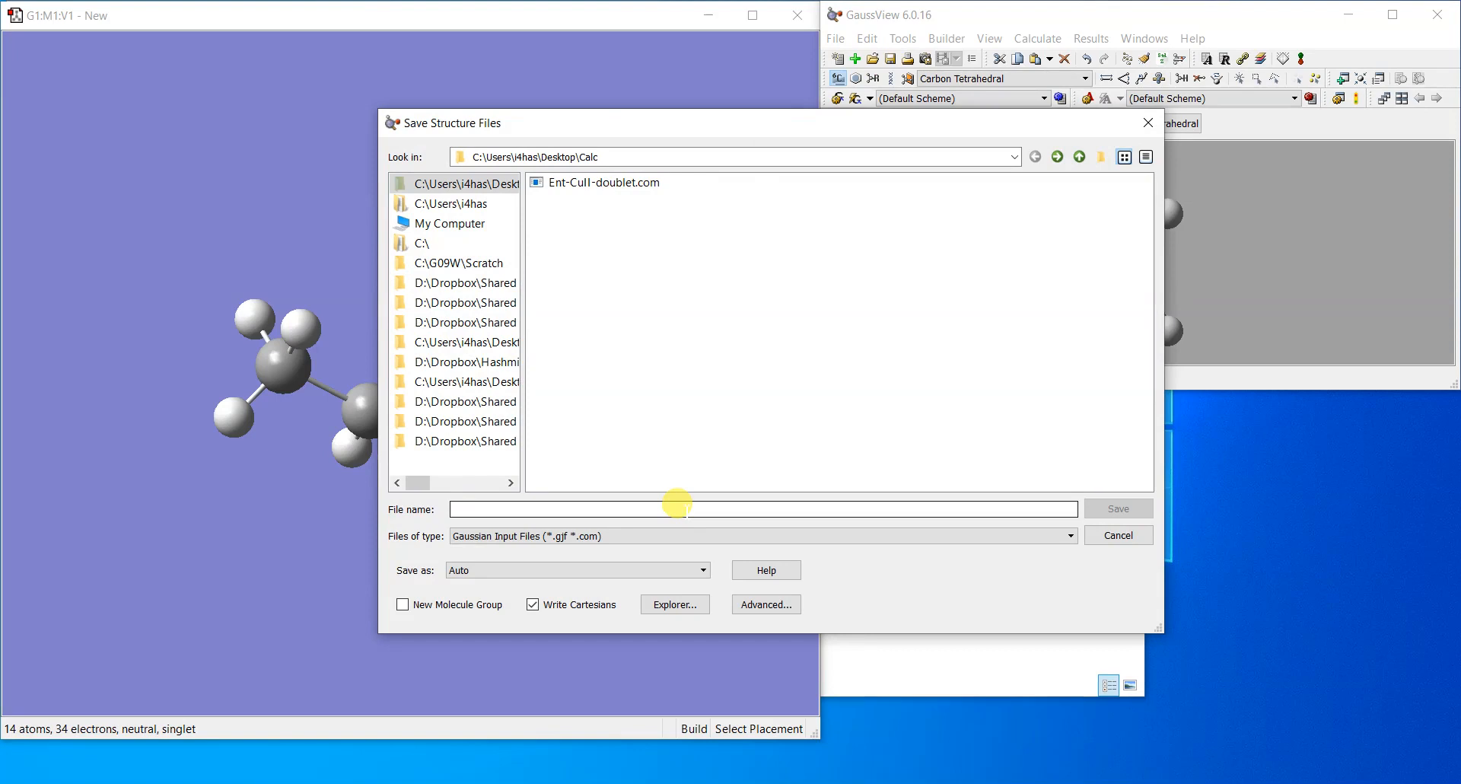
pyautogui.write('test-calc')
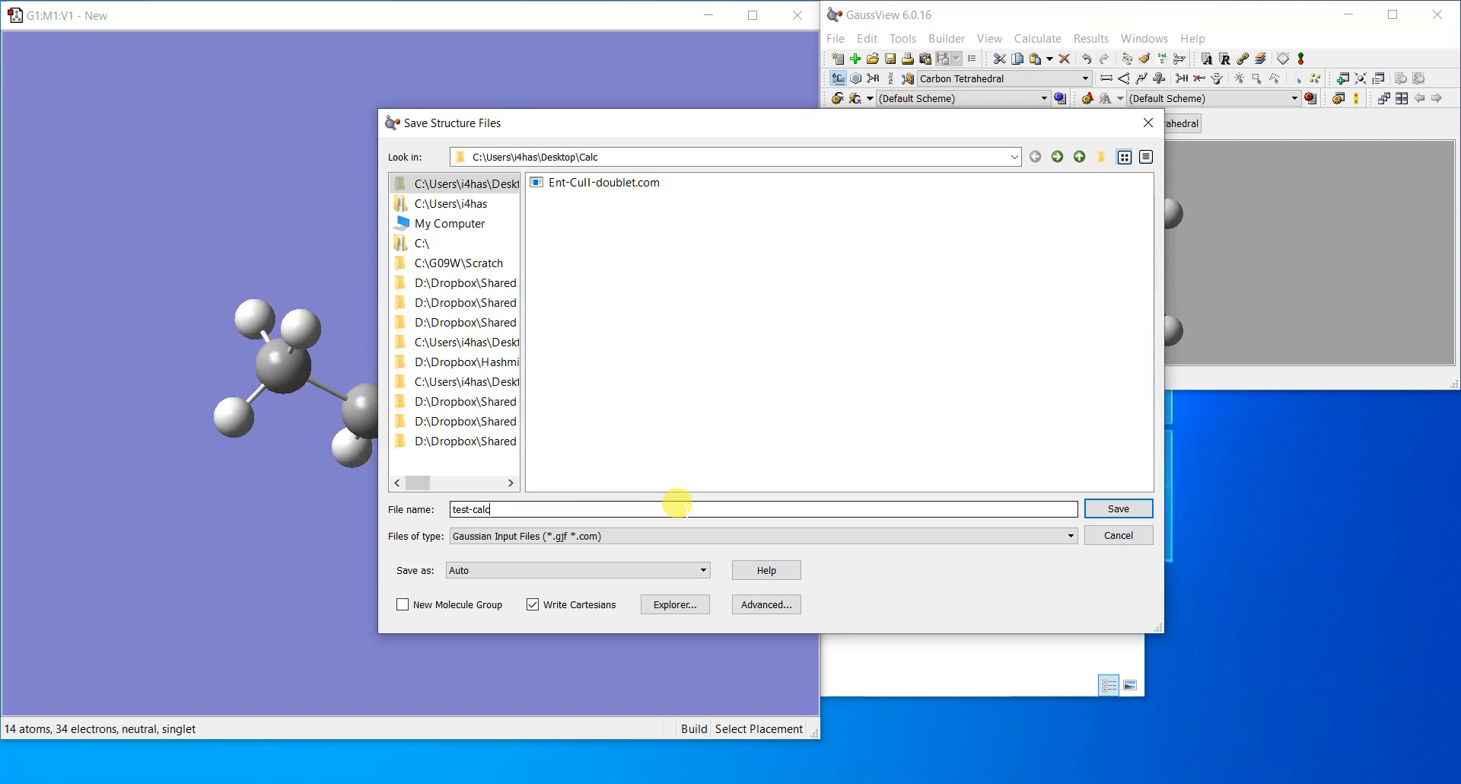
pyautogui.write('om')
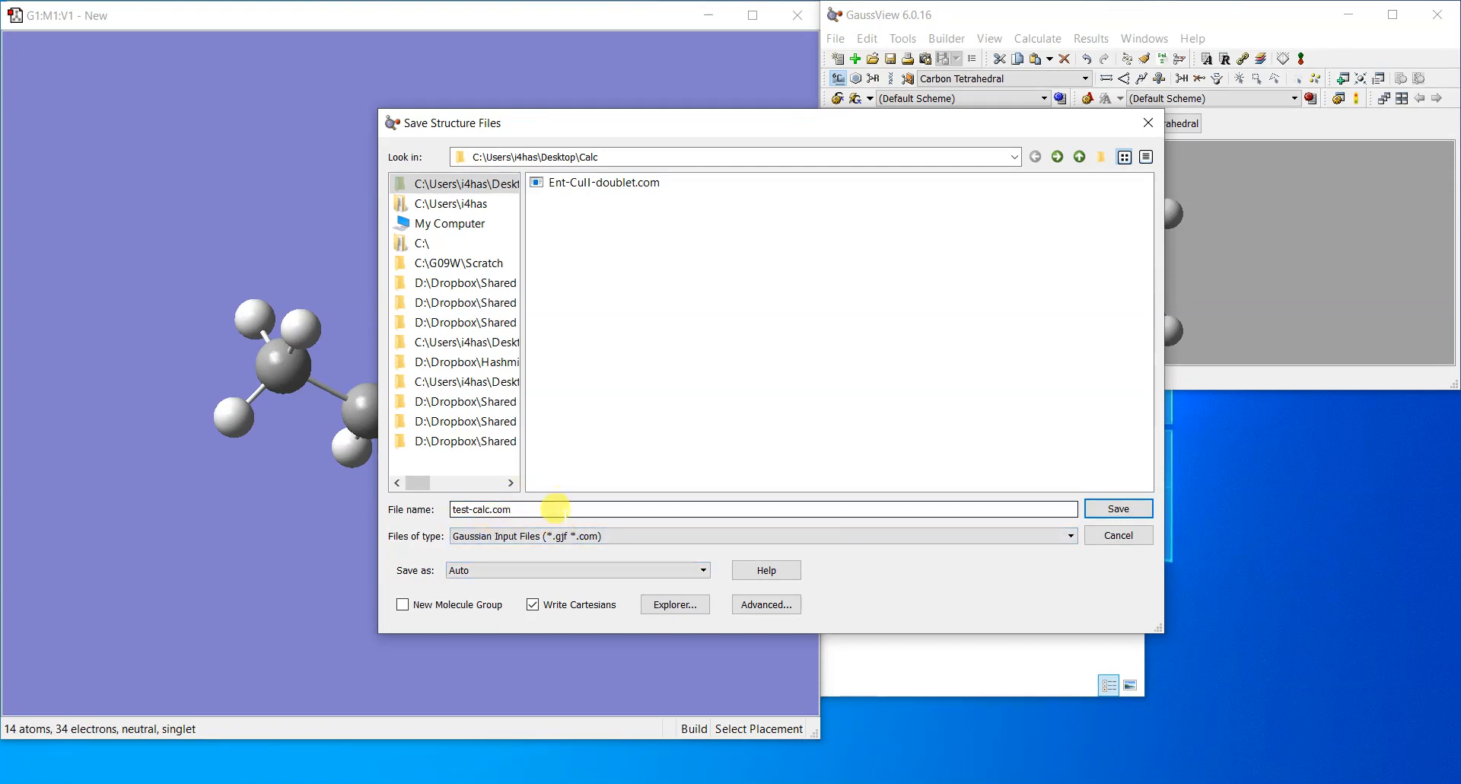
pyautogui.click(1111, 510)
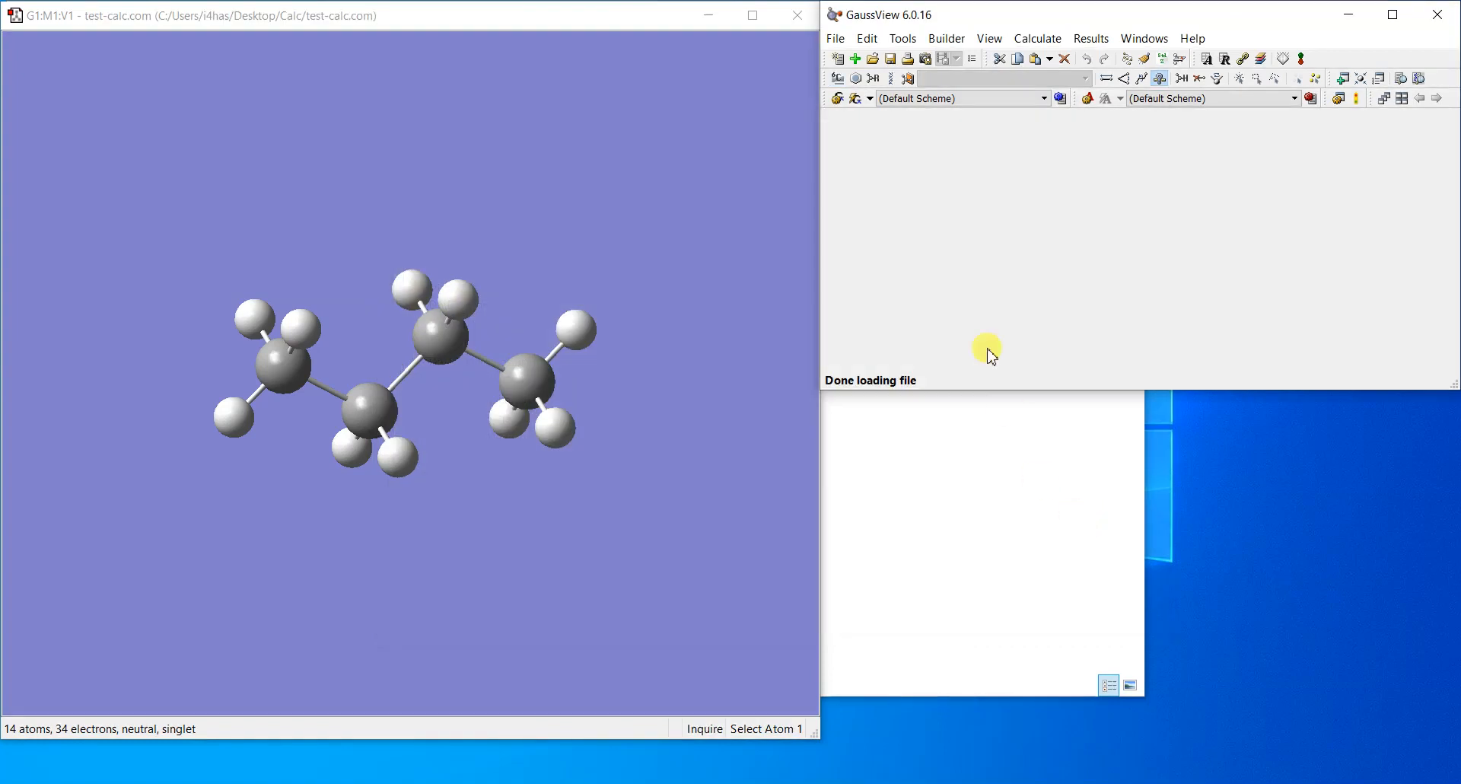
# - Close the molecule window and open test-calc.com from the Calc folder in Notepad++
pyautogui.click(796, 15)
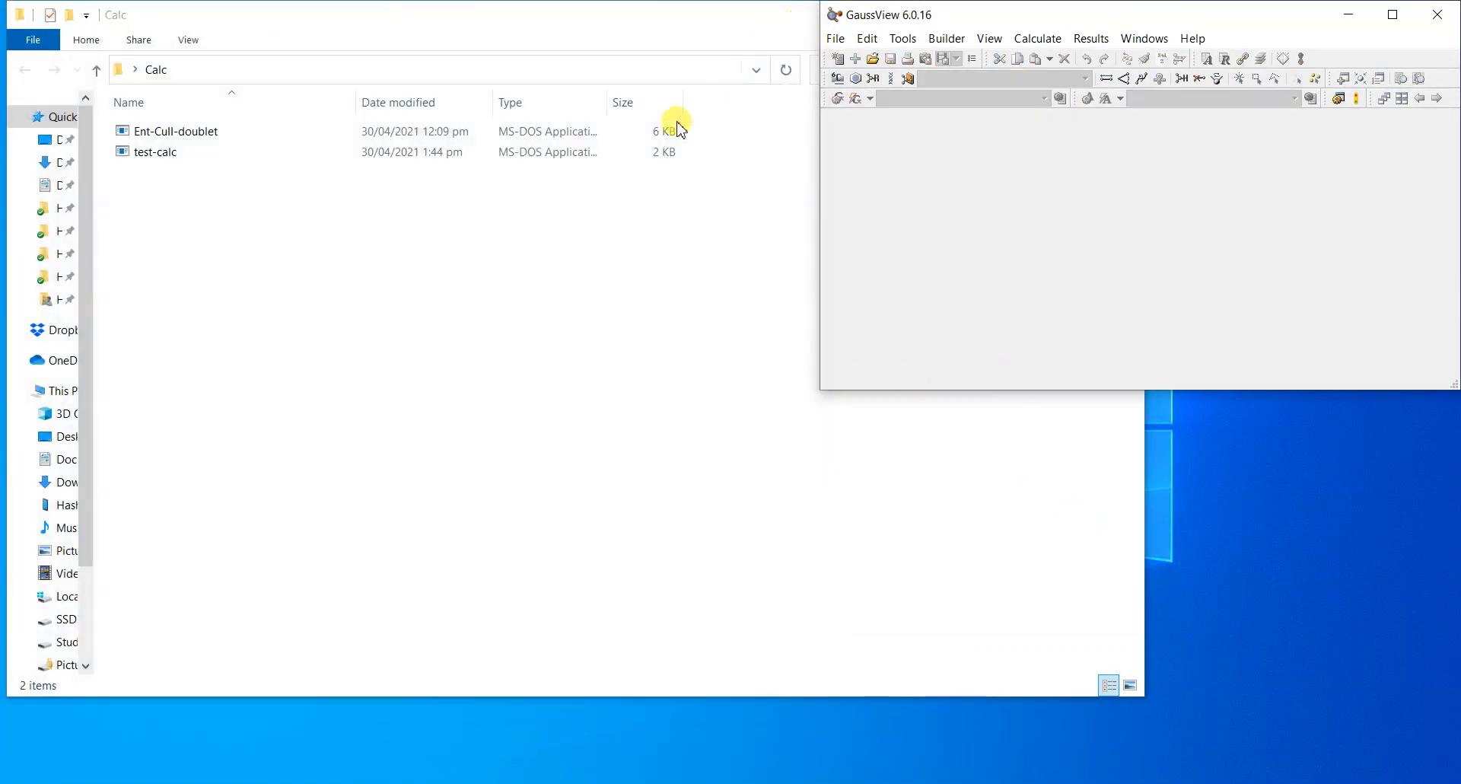
pyautogui.click(142, 154)
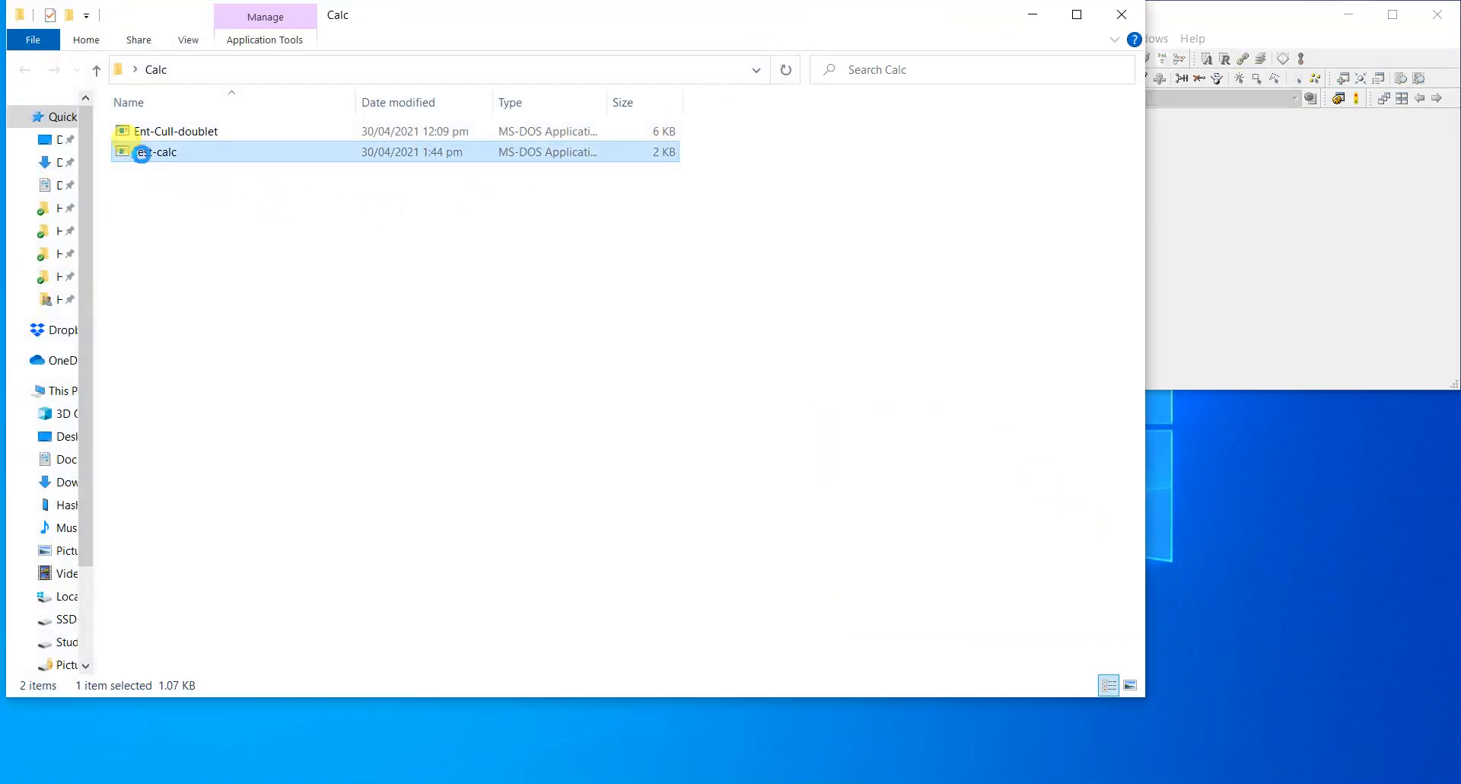
pyautogui.rightClick(142, 154)
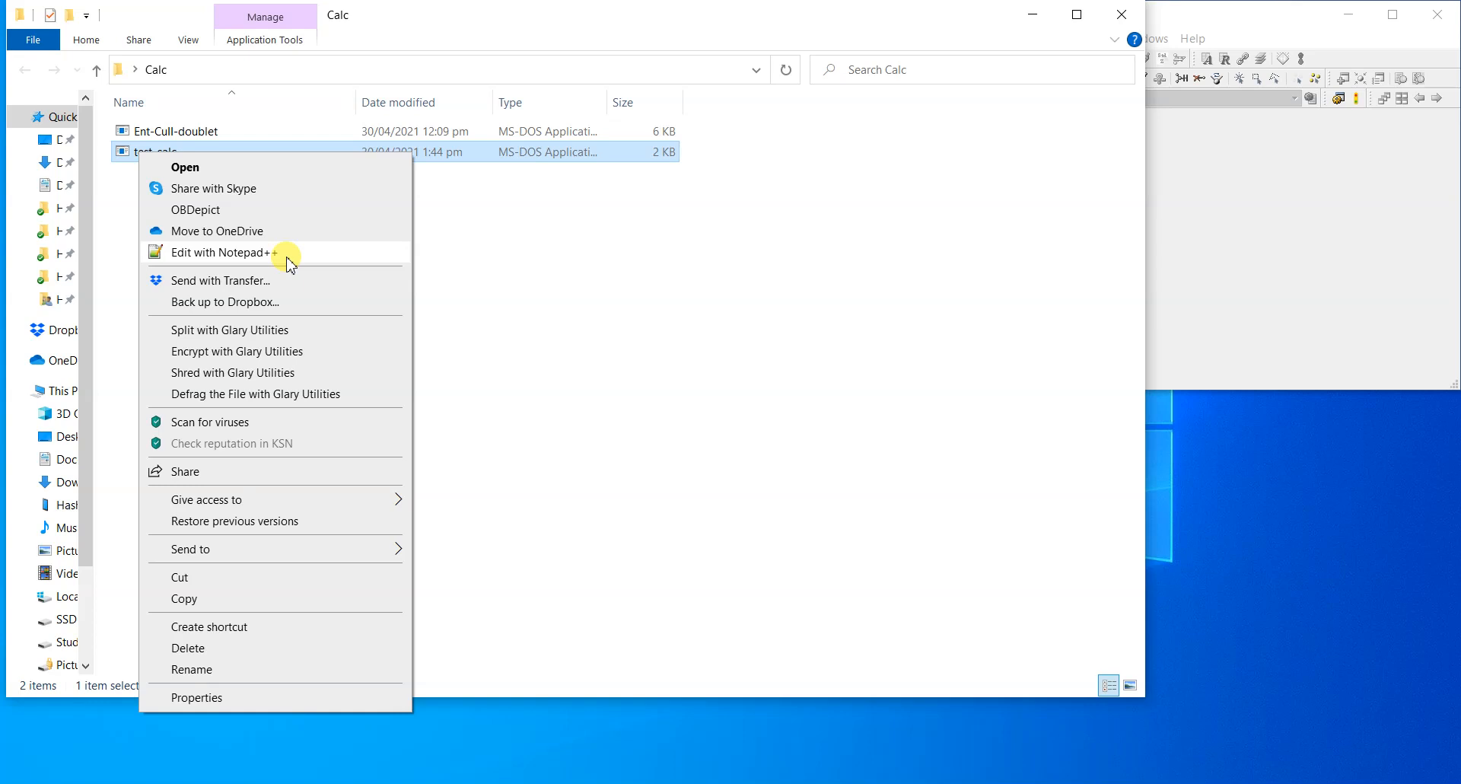
pyautogui.click(290, 262)
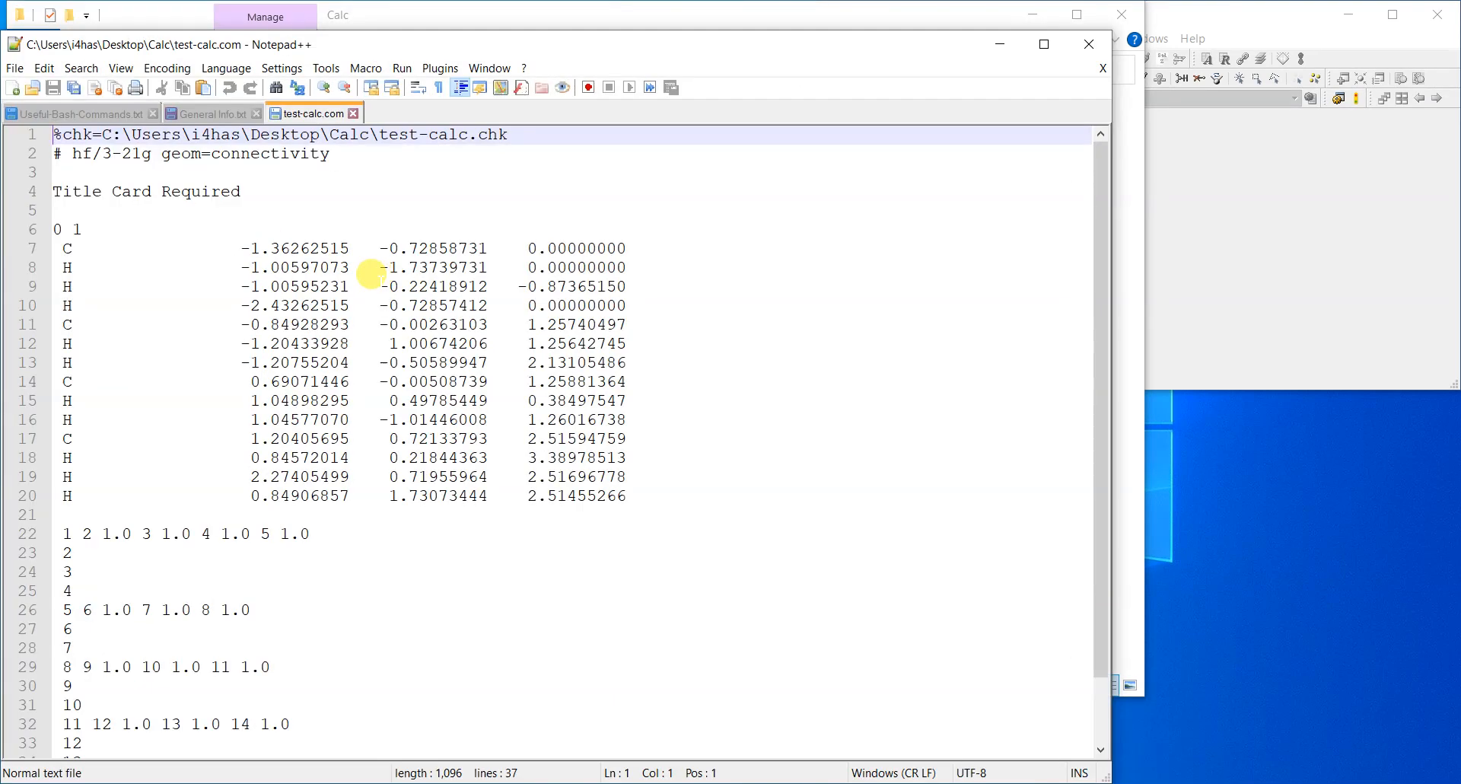
# - Examine the input file's route line, title, charge and multiplicity, atomic coordinates and connectivity table
pyautogui.scroll(-1, 370, 274)
pyautogui.scroll(2, 371, 274)
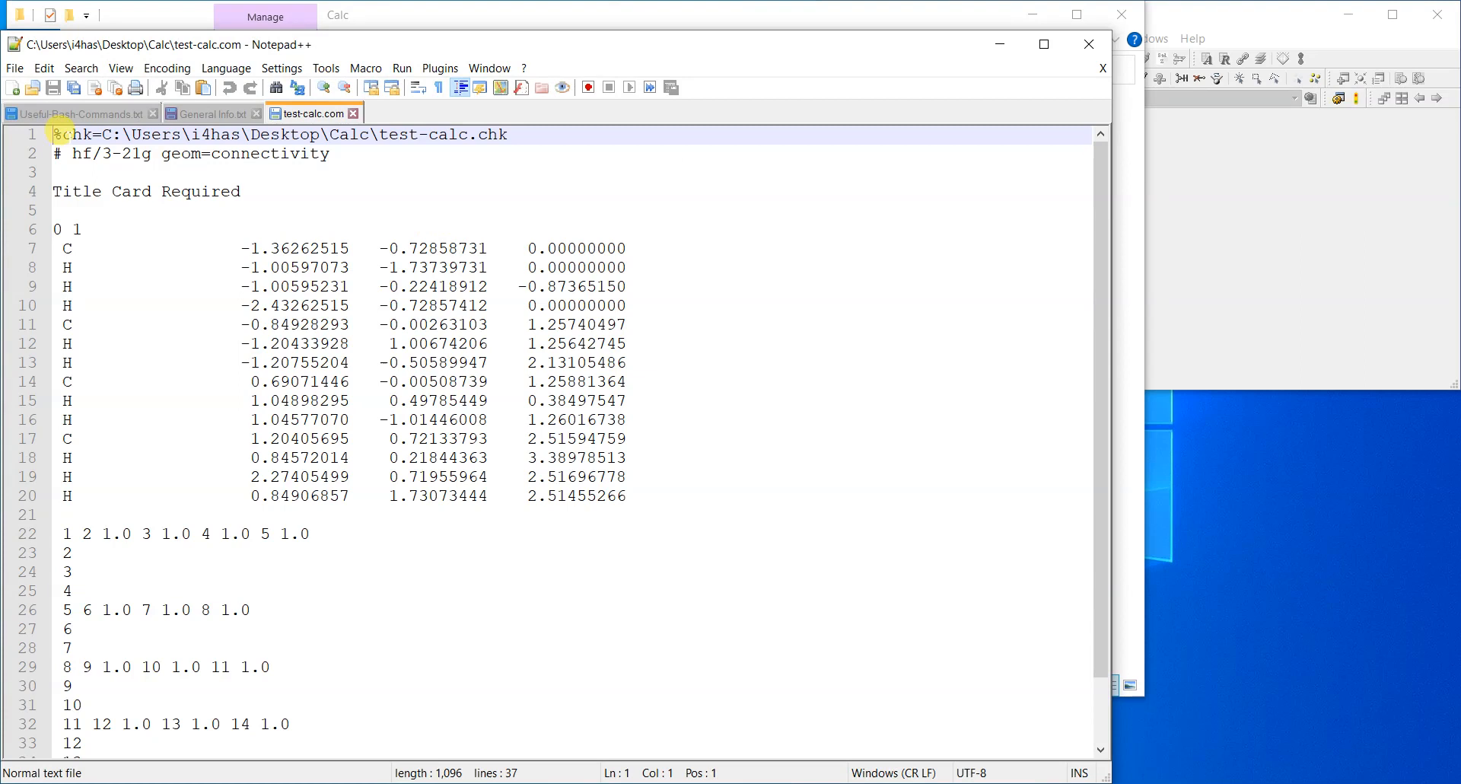
pyautogui.moveTo(54, 153); pyautogui.dragTo(352, 154)
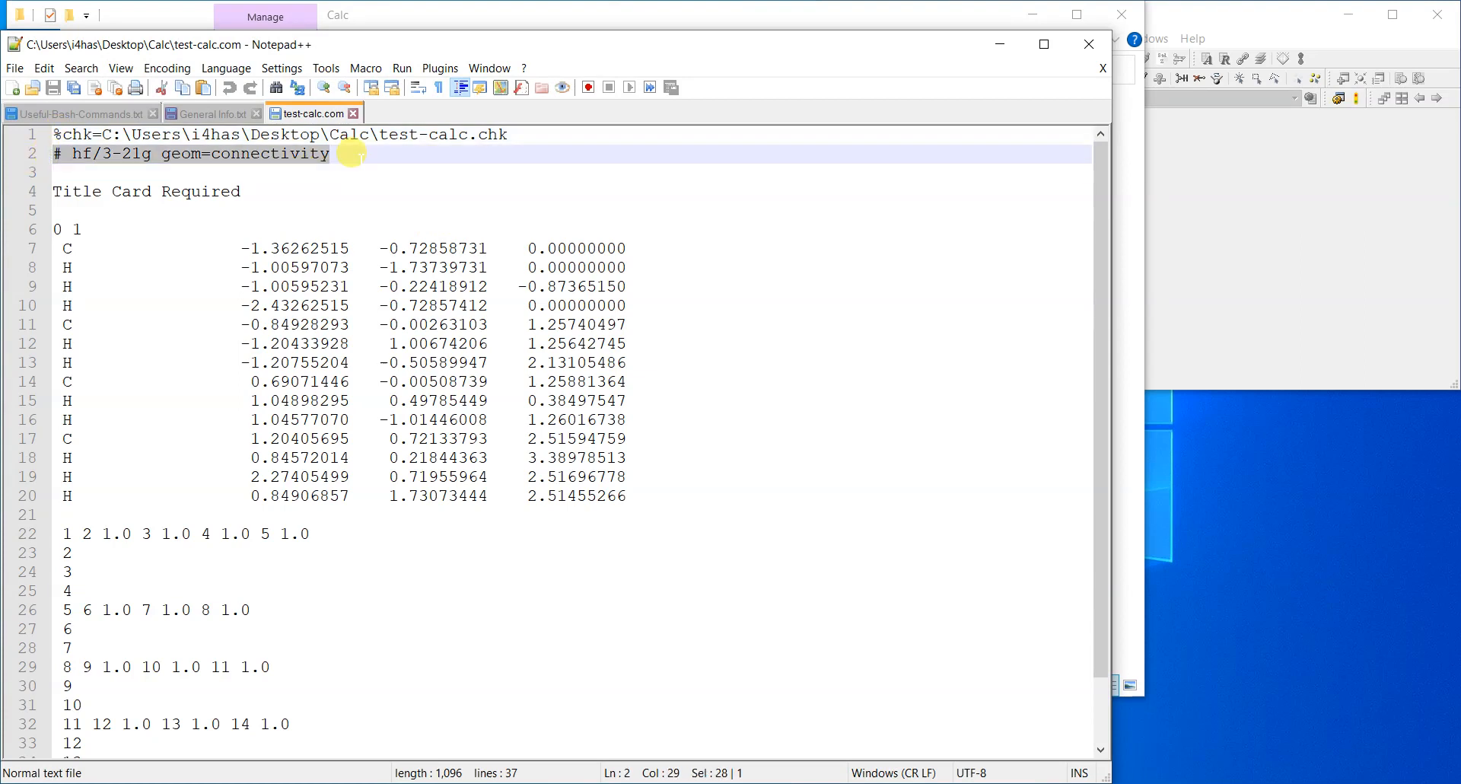
pyautogui.moveTo(53, 191); pyautogui.dragTo(242, 191)
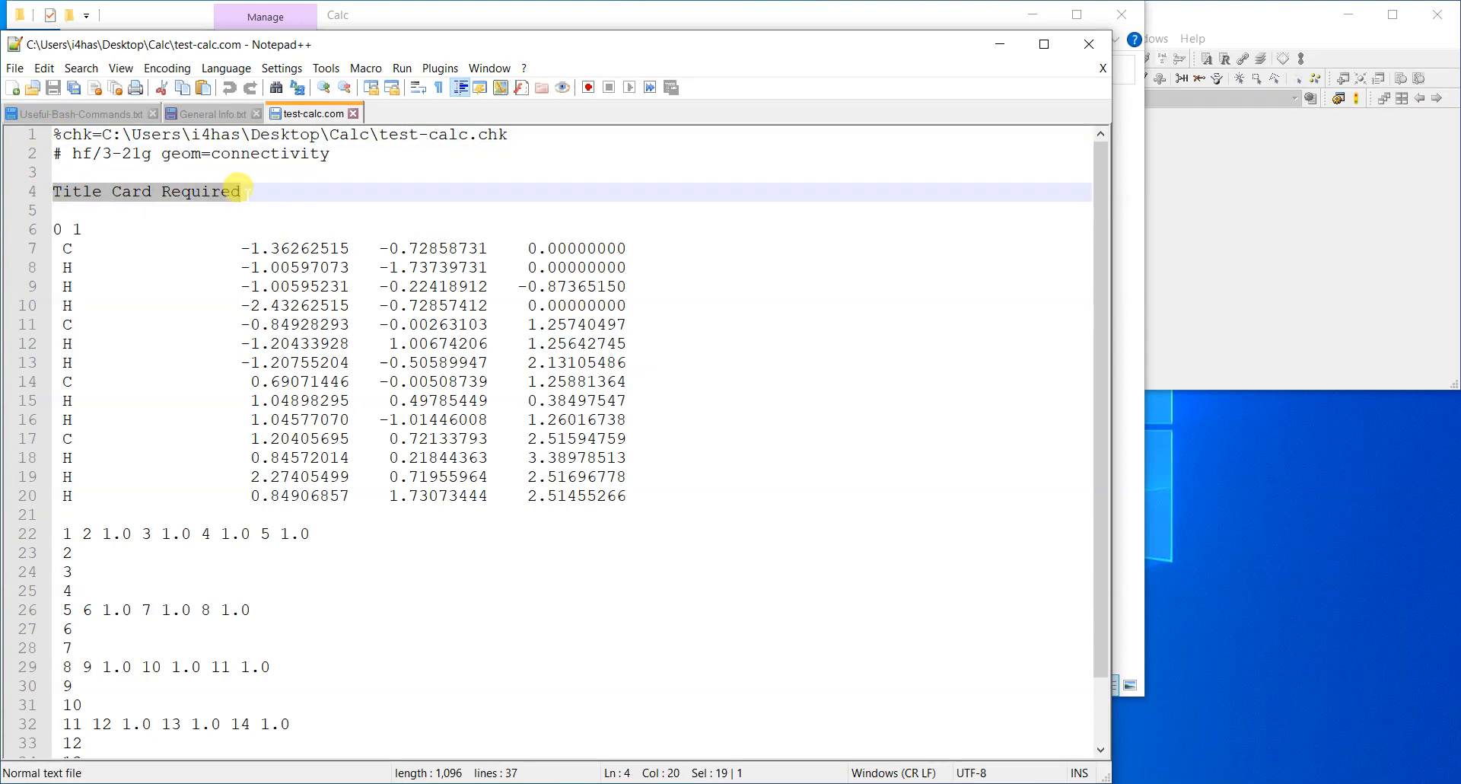
pyautogui.doubleClick(57, 229)
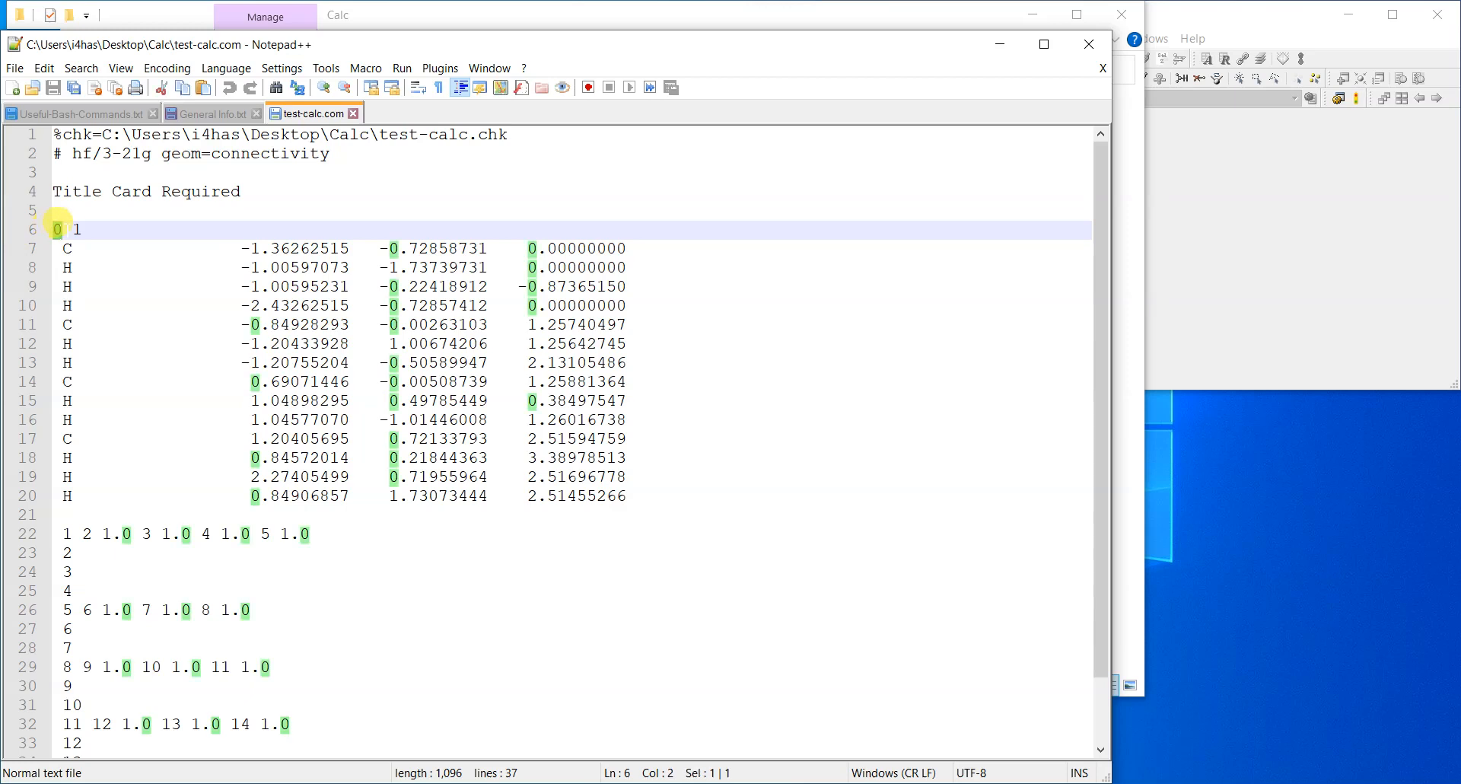
pyautogui.doubleClick(77, 230)
pyautogui.moveTo(57, 248); pyautogui.dragTo(646, 502)
pyautogui.scroll(-1, 357, 527)
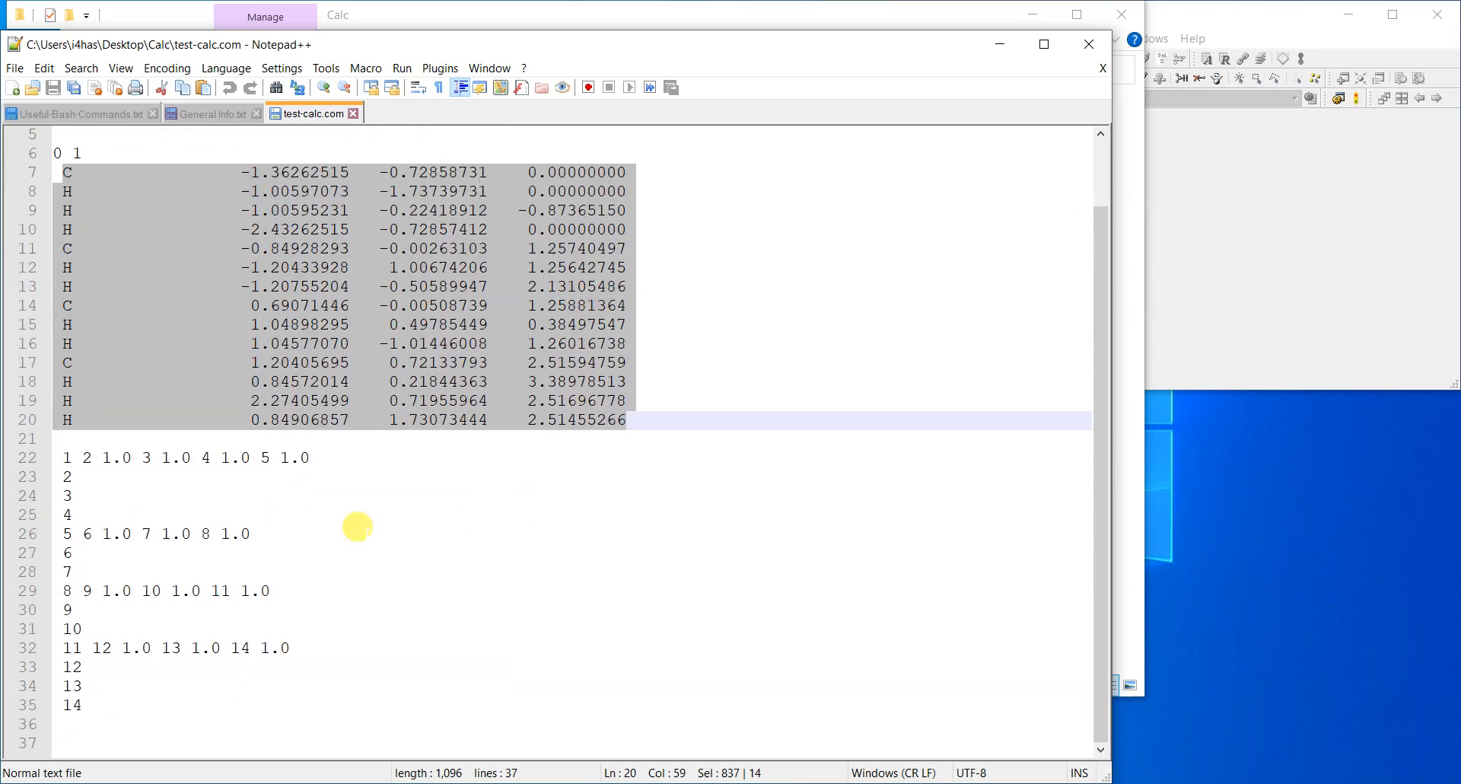
pyautogui.moveTo(62, 456); pyautogui.dragTo(268, 693)
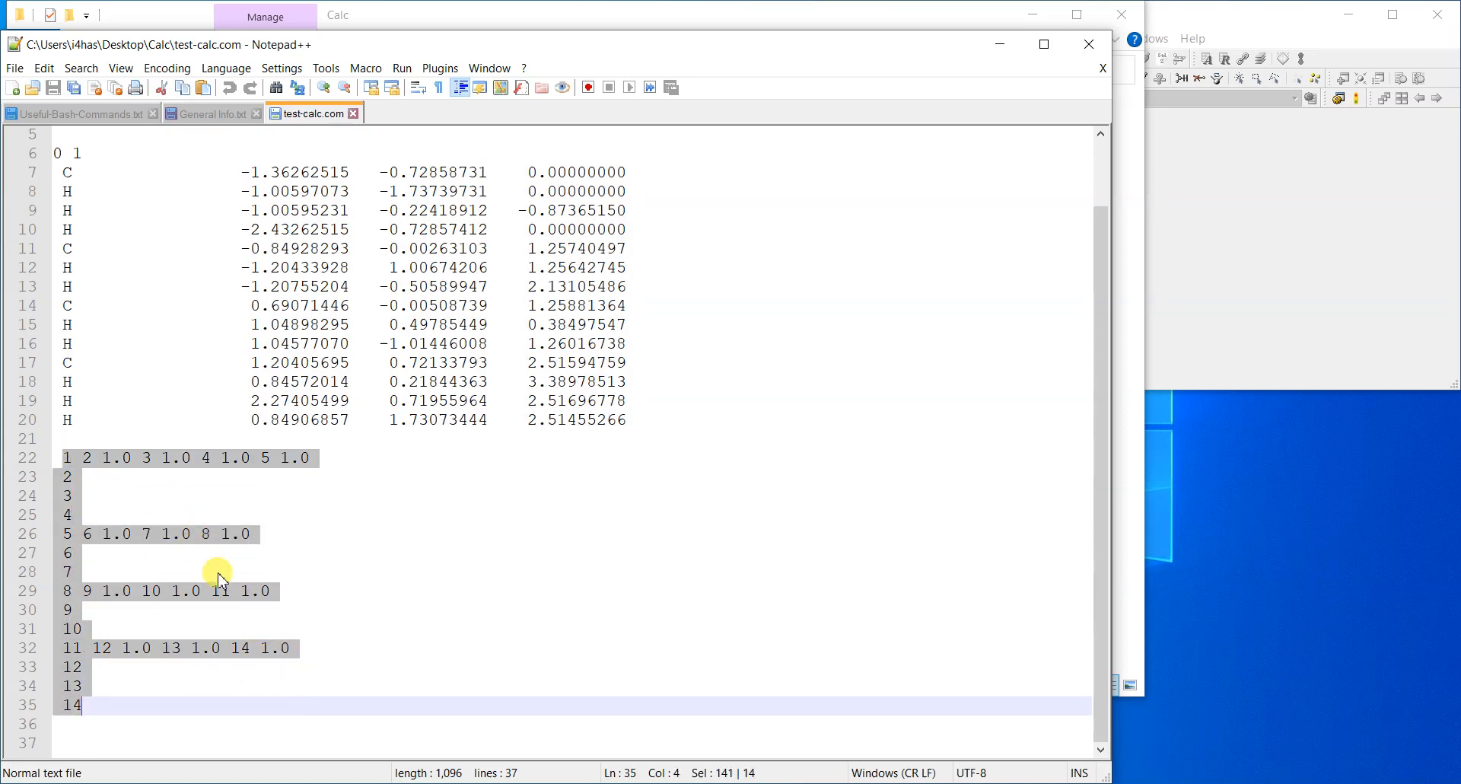
pyautogui.scroll(2, 218, 578)
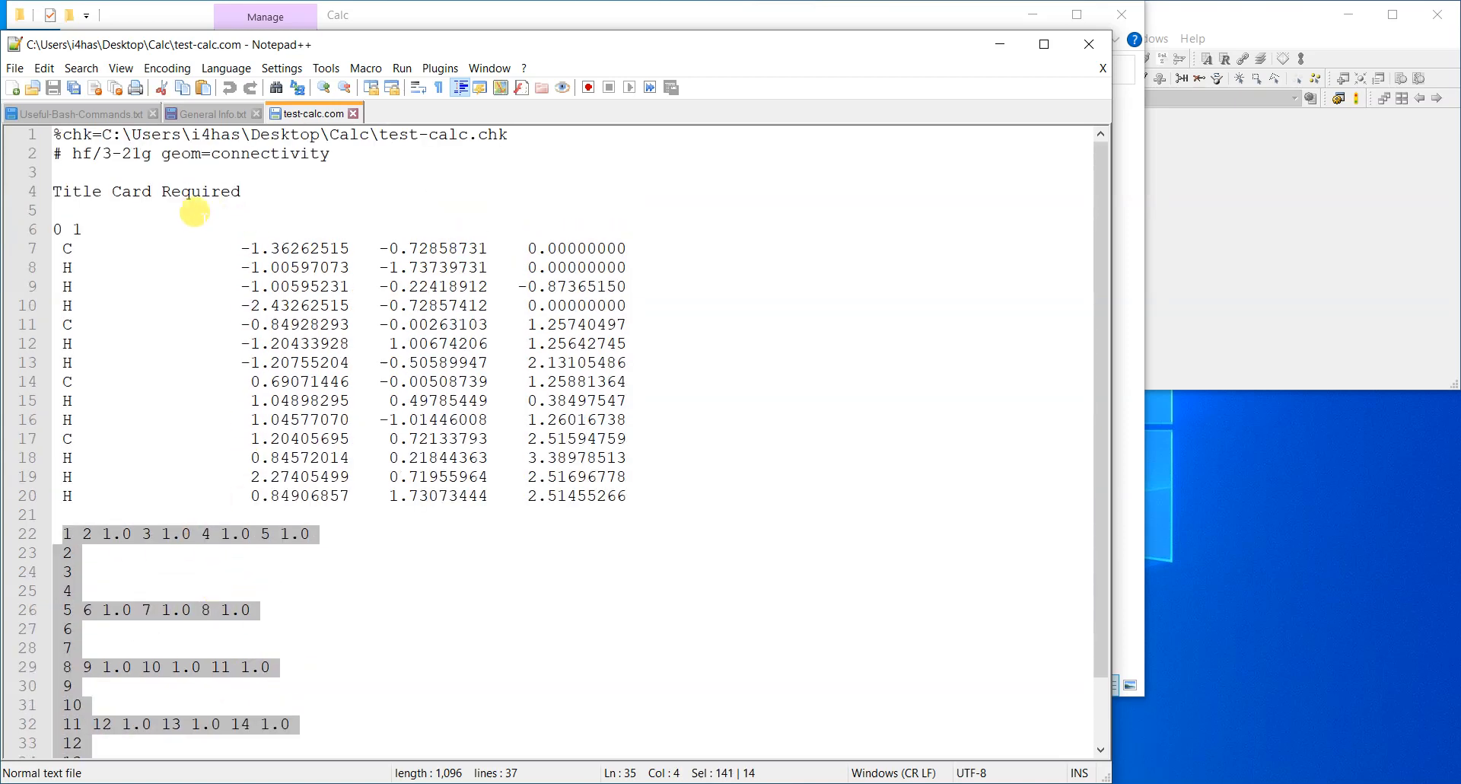
# - Remove the folder path from the %chk line so it reads %chk=test-calc.chk
pyautogui.click(196, 207)
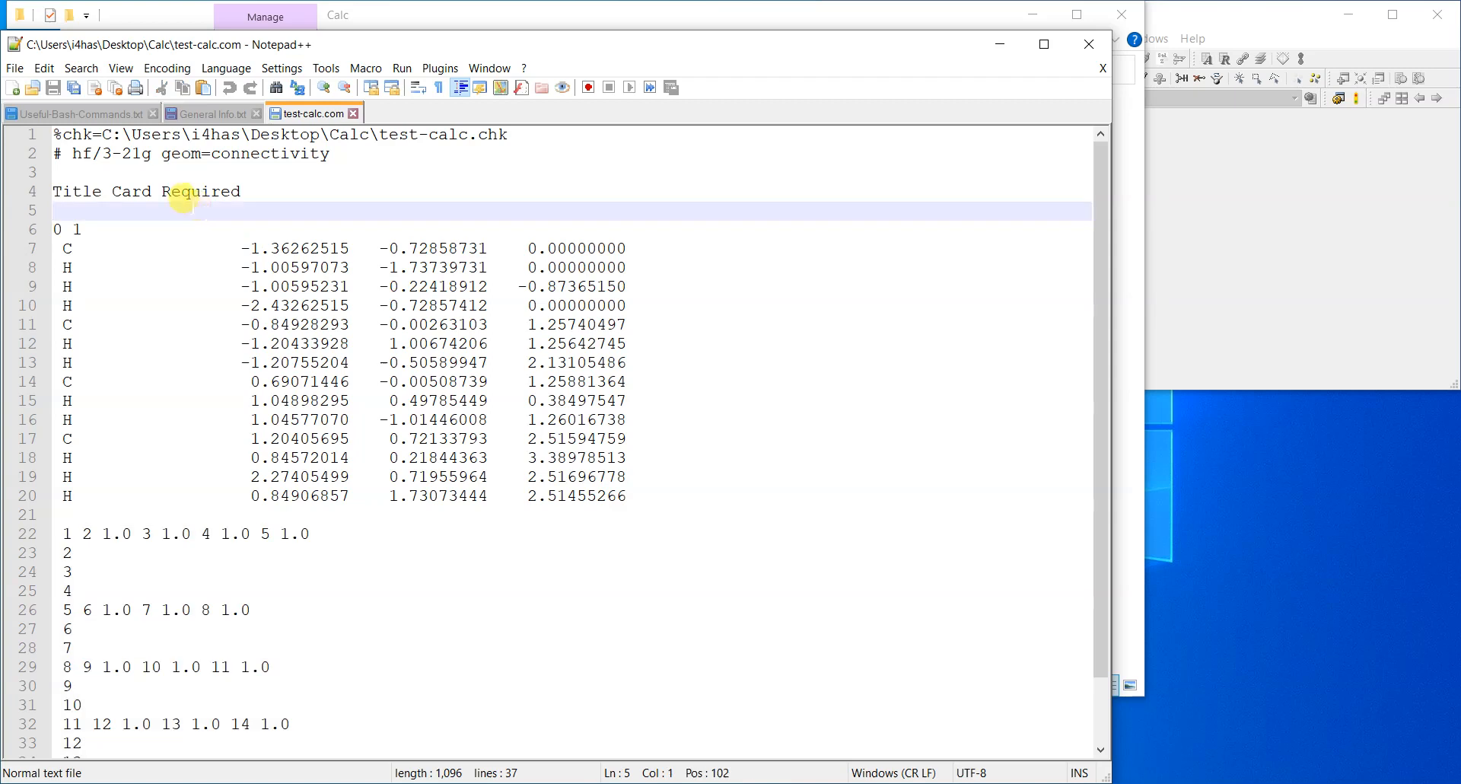
pyautogui.moveTo(102, 134); pyautogui.dragTo(375, 134)
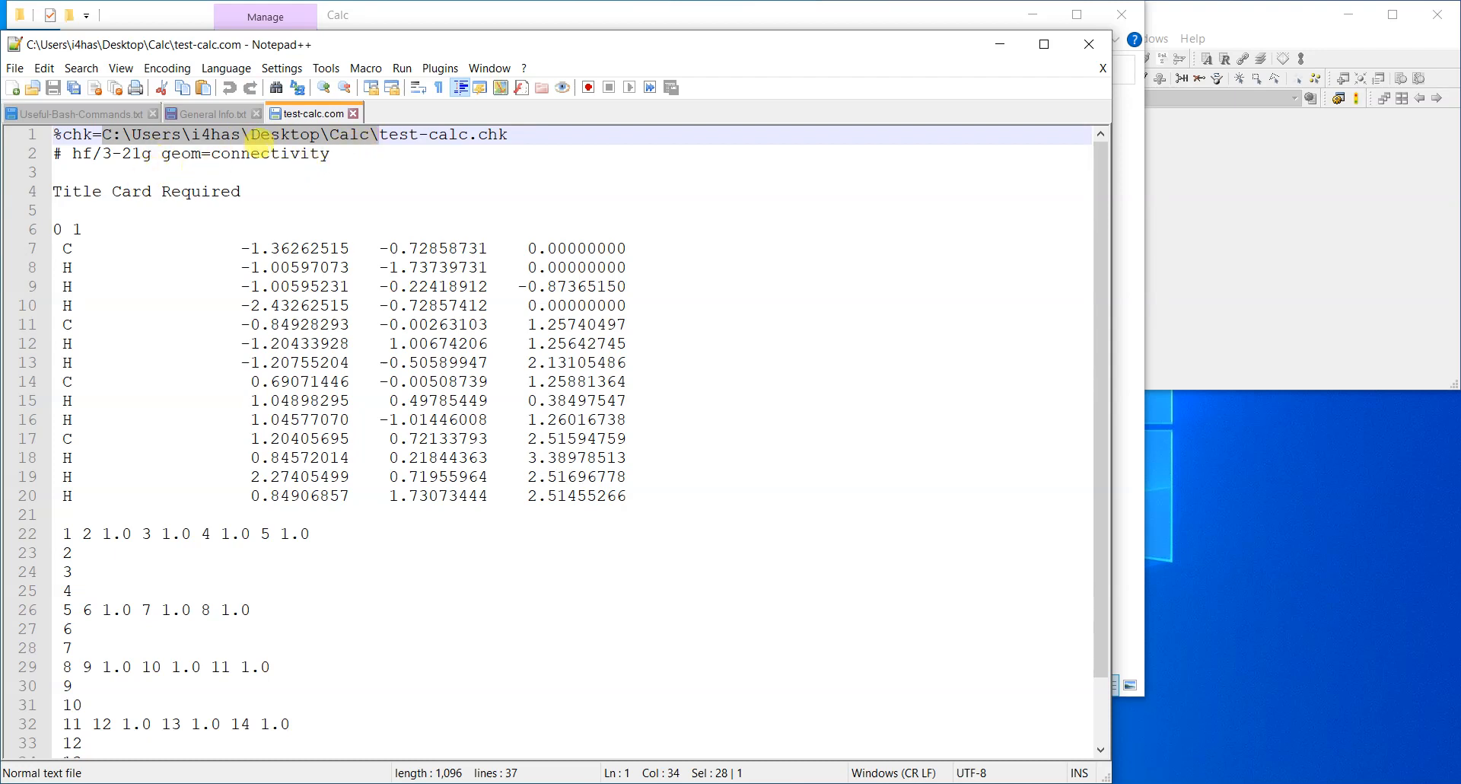
pyautogui.press('Delete')
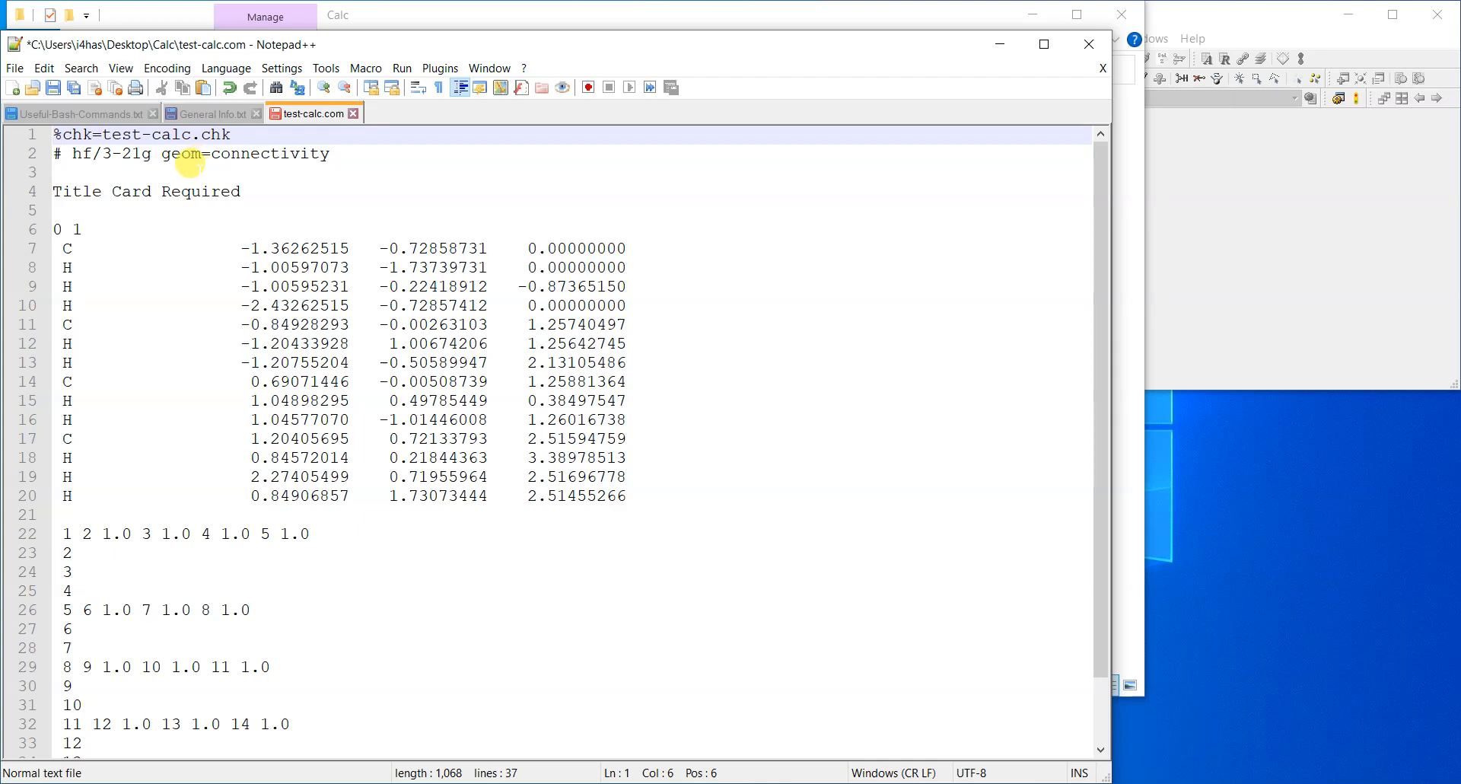
# - Replace the route line with "#p opt def2svp empiricaldispersion=gd3bj integral=grid=ultrafine pbe1pbe scf=(xqc,conver=8) scrf=(smd, solvent=water) geom=connectivity" and widen the window to show it fully
pyautogui.click(79, 149)
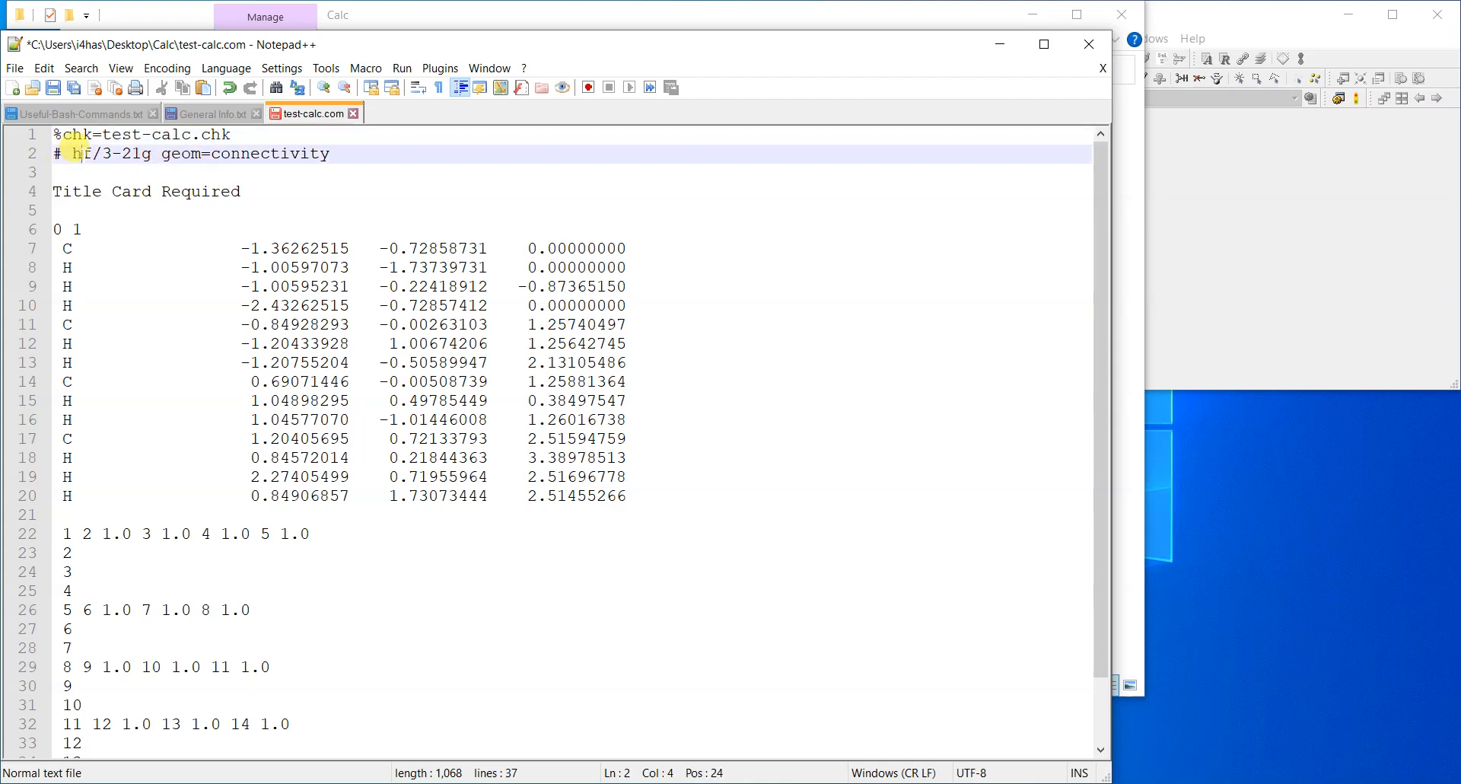
pyautogui.doubleClick(84, 152)
pyautogui.moveTo(101, 153); pyautogui.dragTo(151, 153)
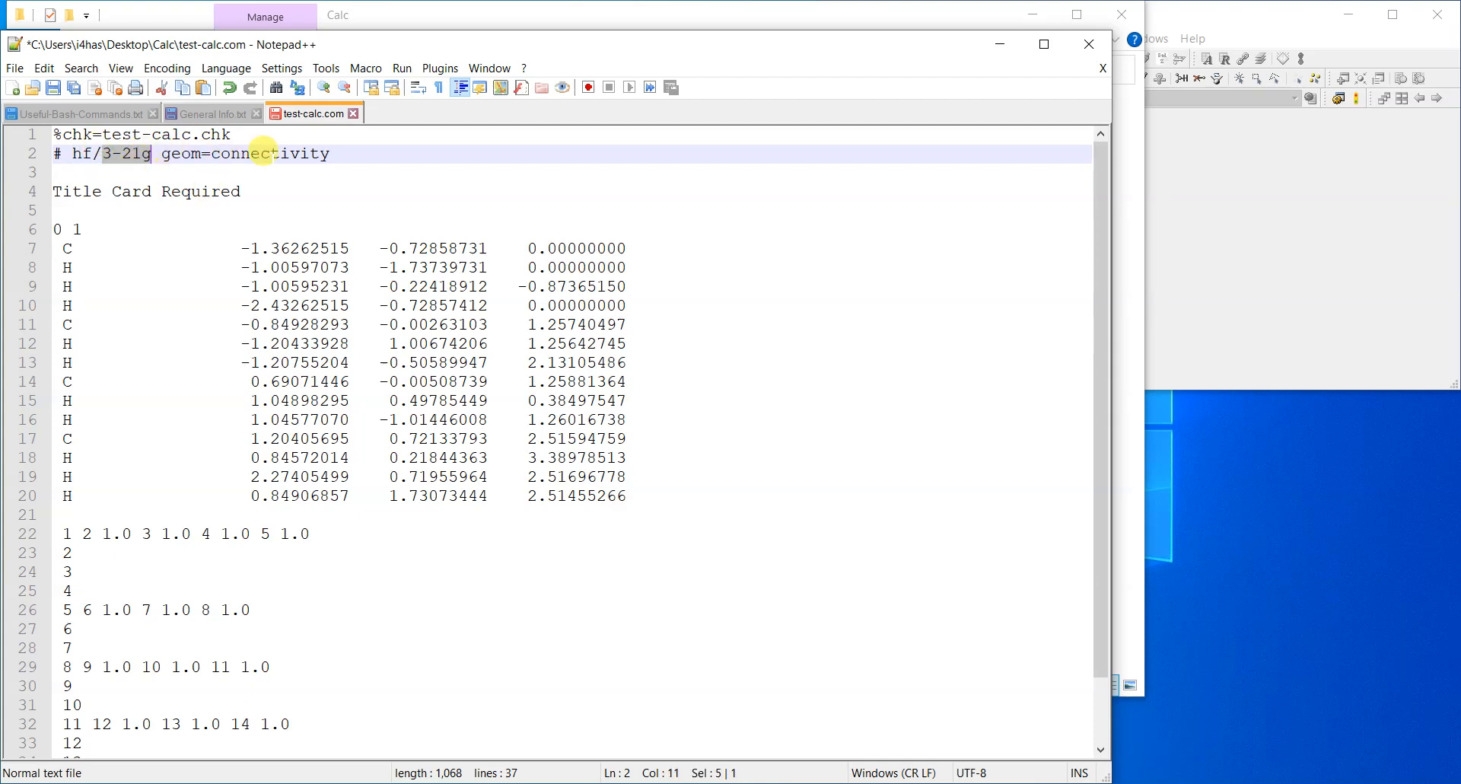
pyautogui.moveTo(61, 533); pyautogui.dragTo(260, 745)
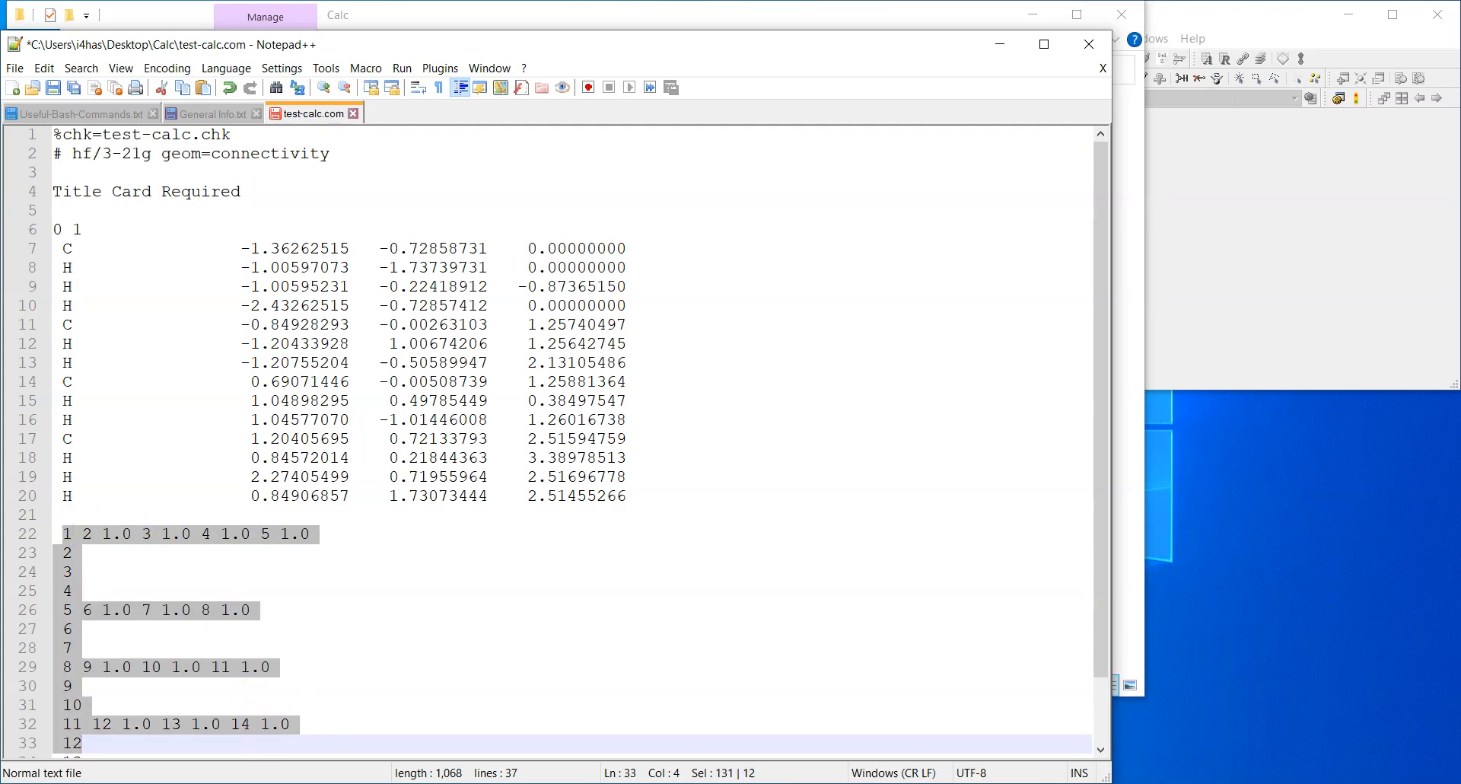
pyautogui.click(616, 55)
pyautogui.moveTo(53, 153); pyautogui.dragTo(330, 152)
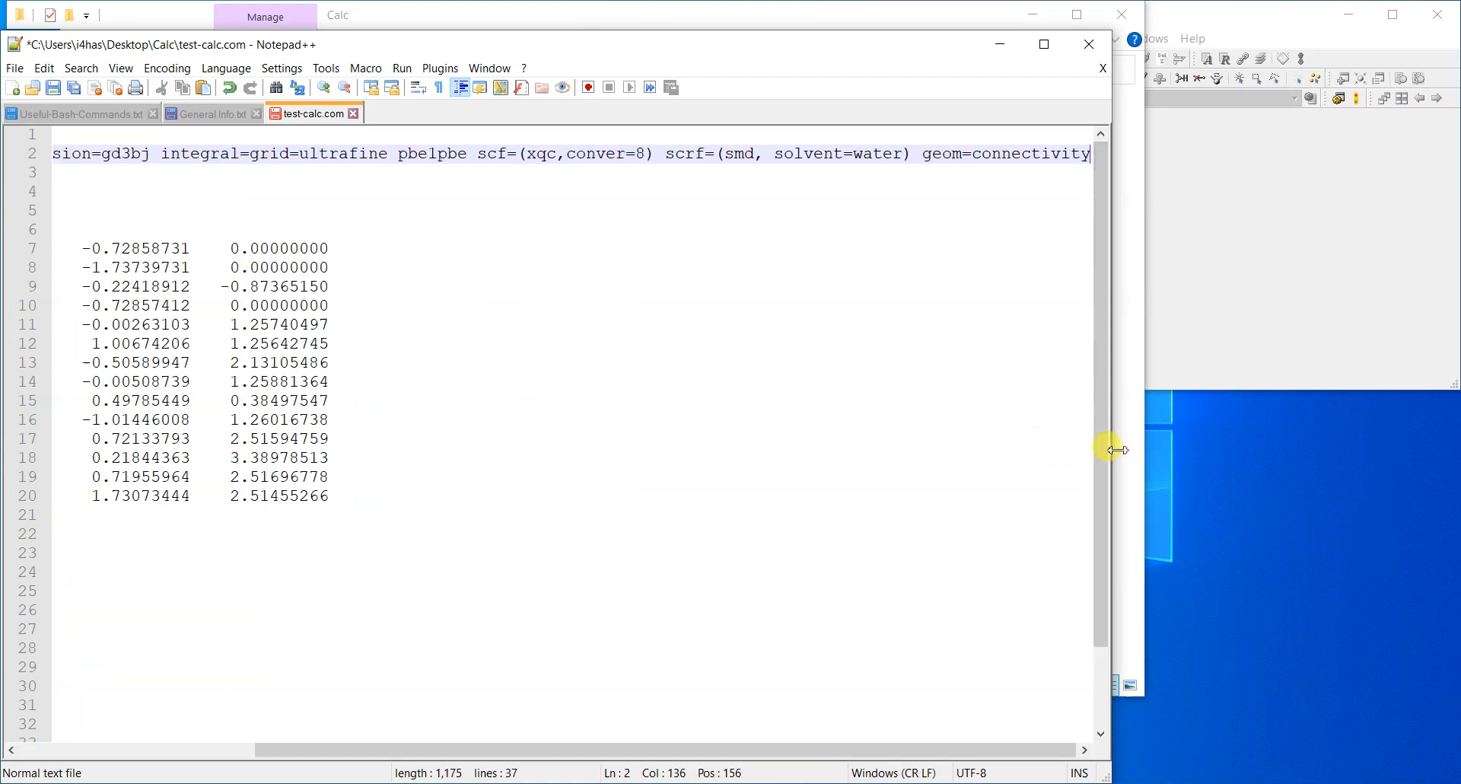
pyautogui.moveTo(1113, 450); pyautogui.dragTo(1386, 571)
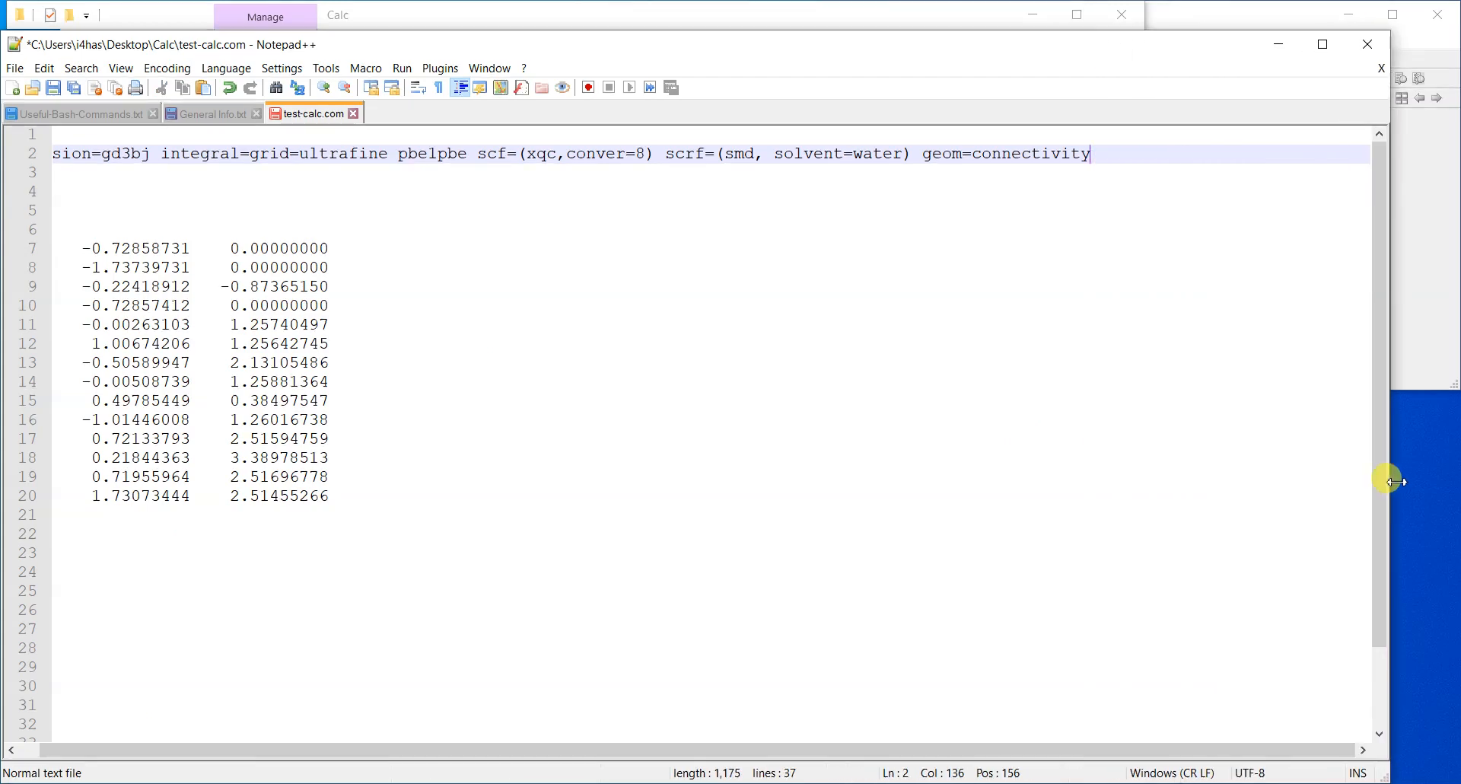
pyautogui.moveTo(1008, 732); pyautogui.dragTo(735, 739)
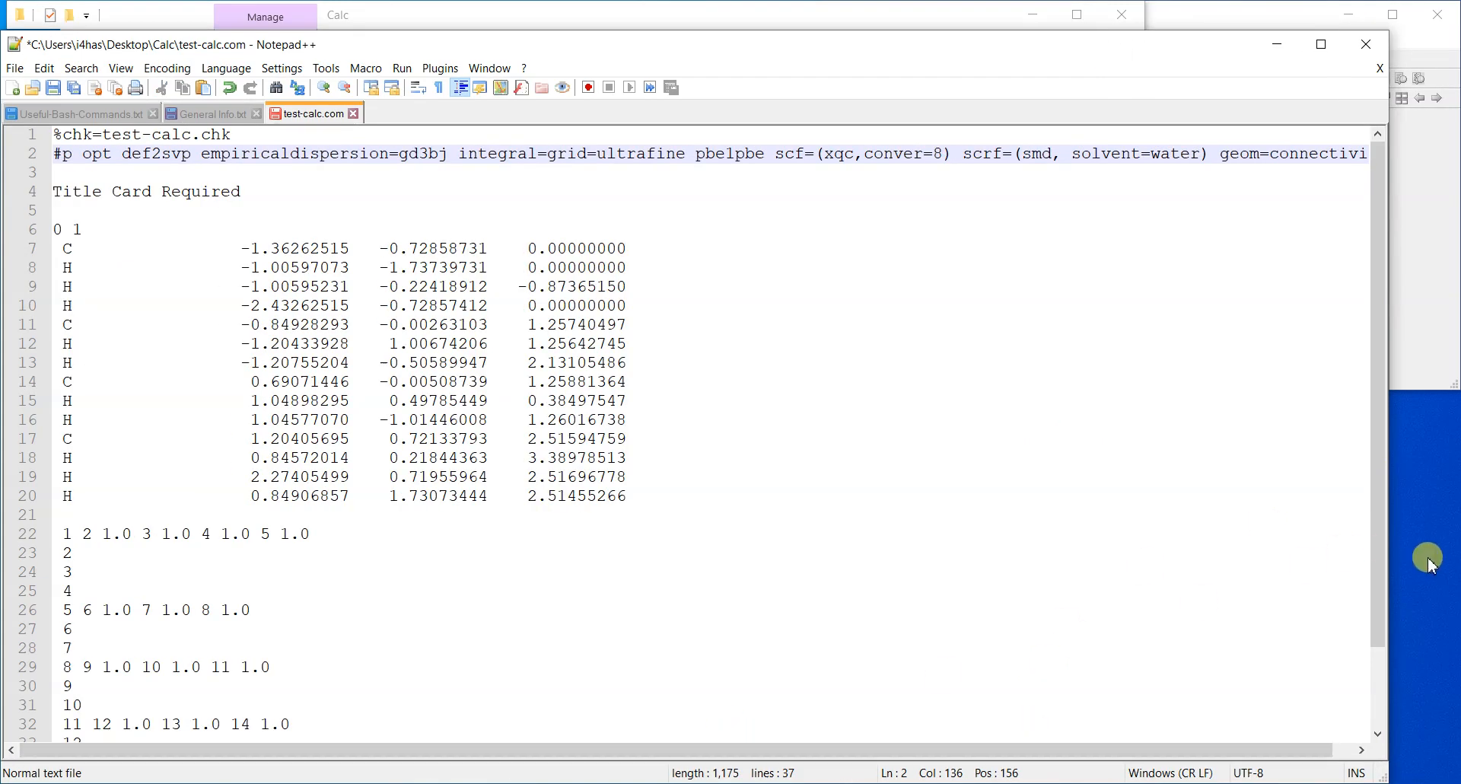
pyautogui.moveTo(1388, 570); pyautogui.dragTo(1453, 571)
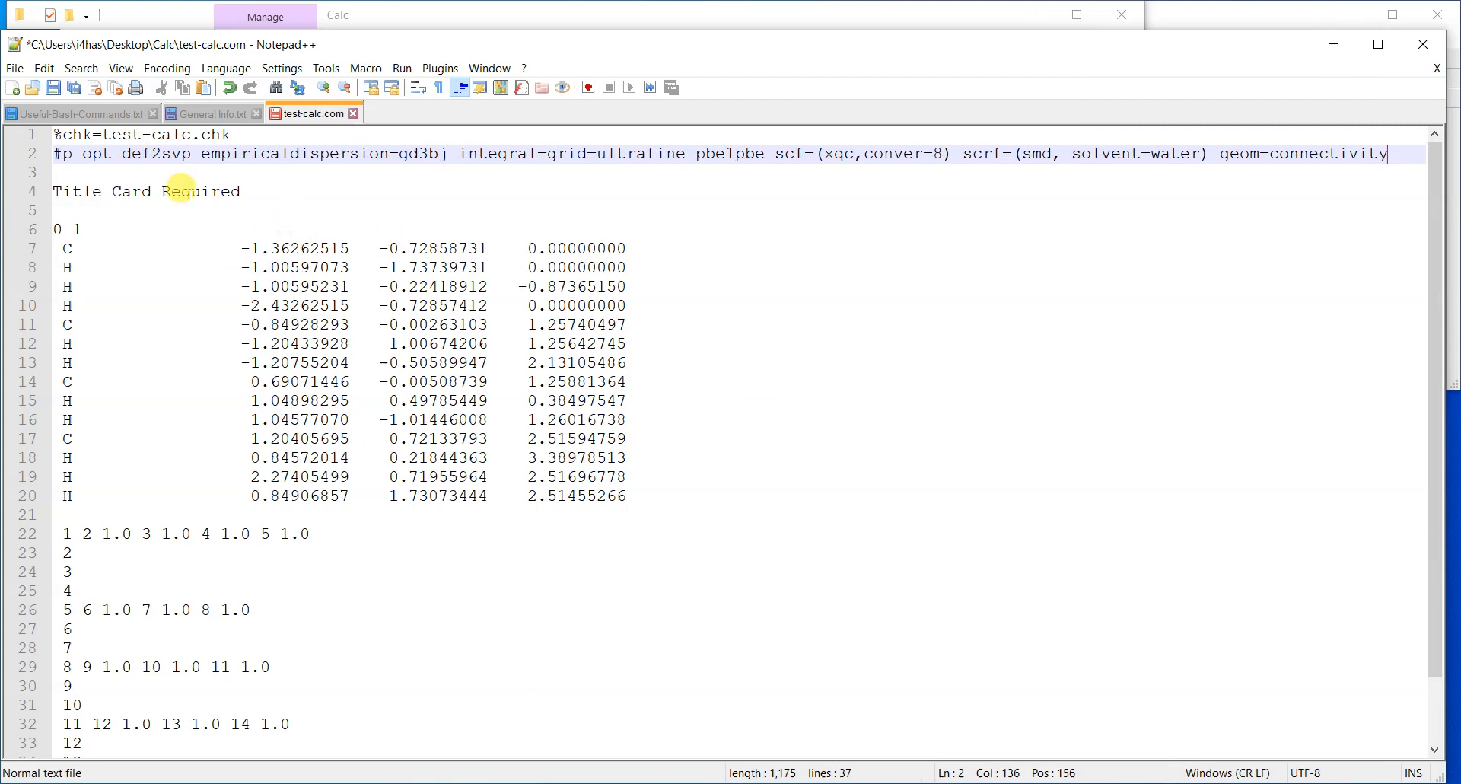
# - Add the freq keyword between opt and def2svp in the route line
pyautogui.click(180, 172)
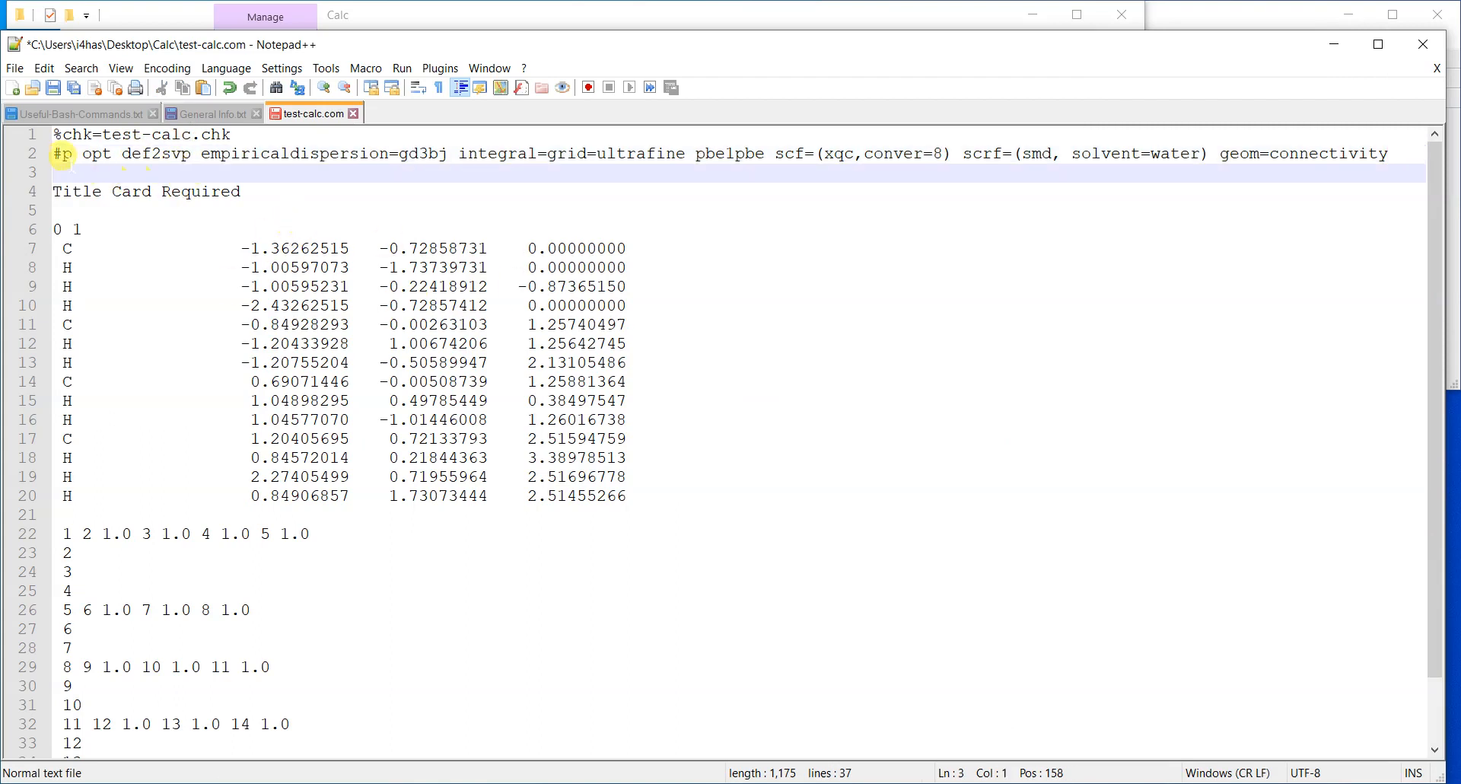
pyautogui.moveTo(52, 154); pyautogui.dragTo(73, 156)
pyautogui.doubleClick(96, 155)
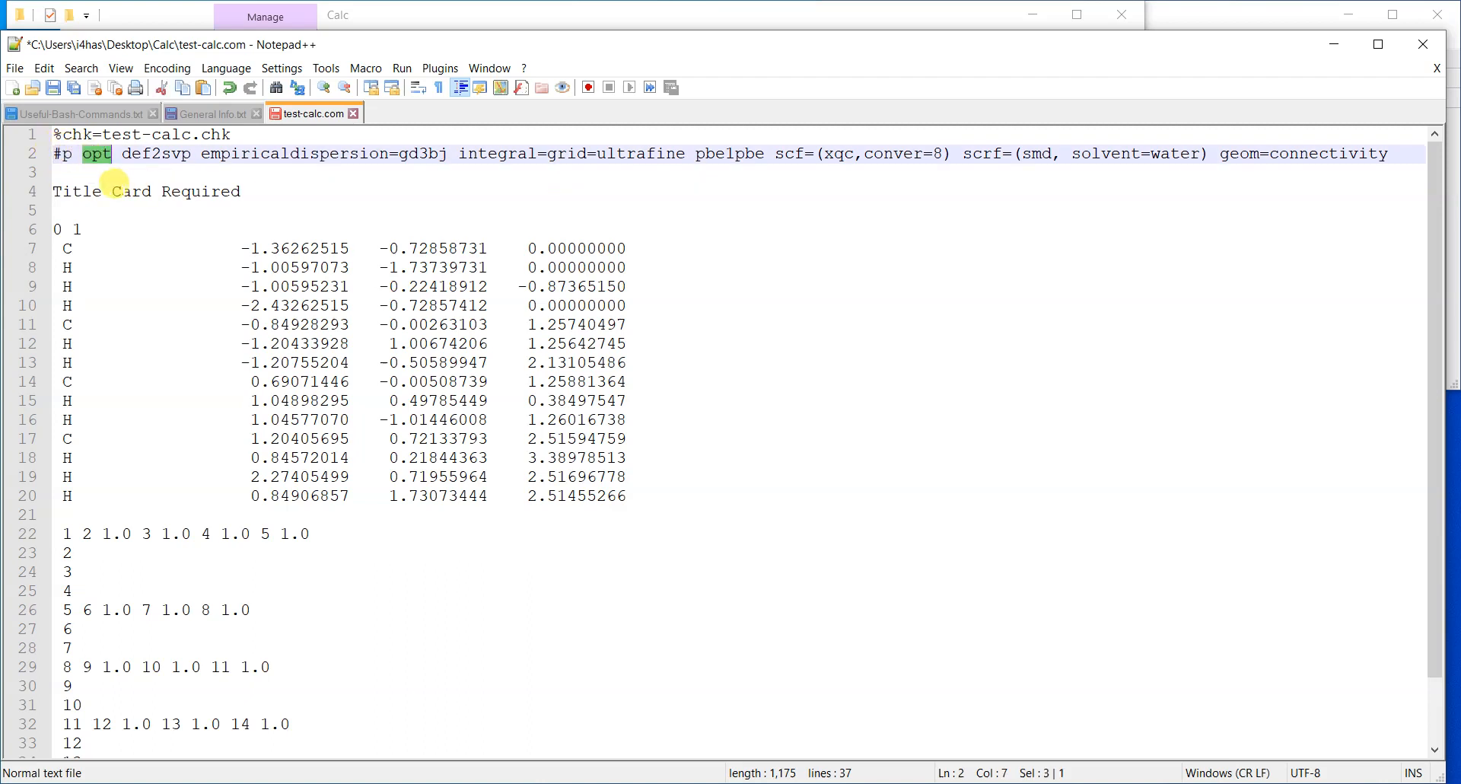
pyautogui.click(119, 155)
pyautogui.write('freq')
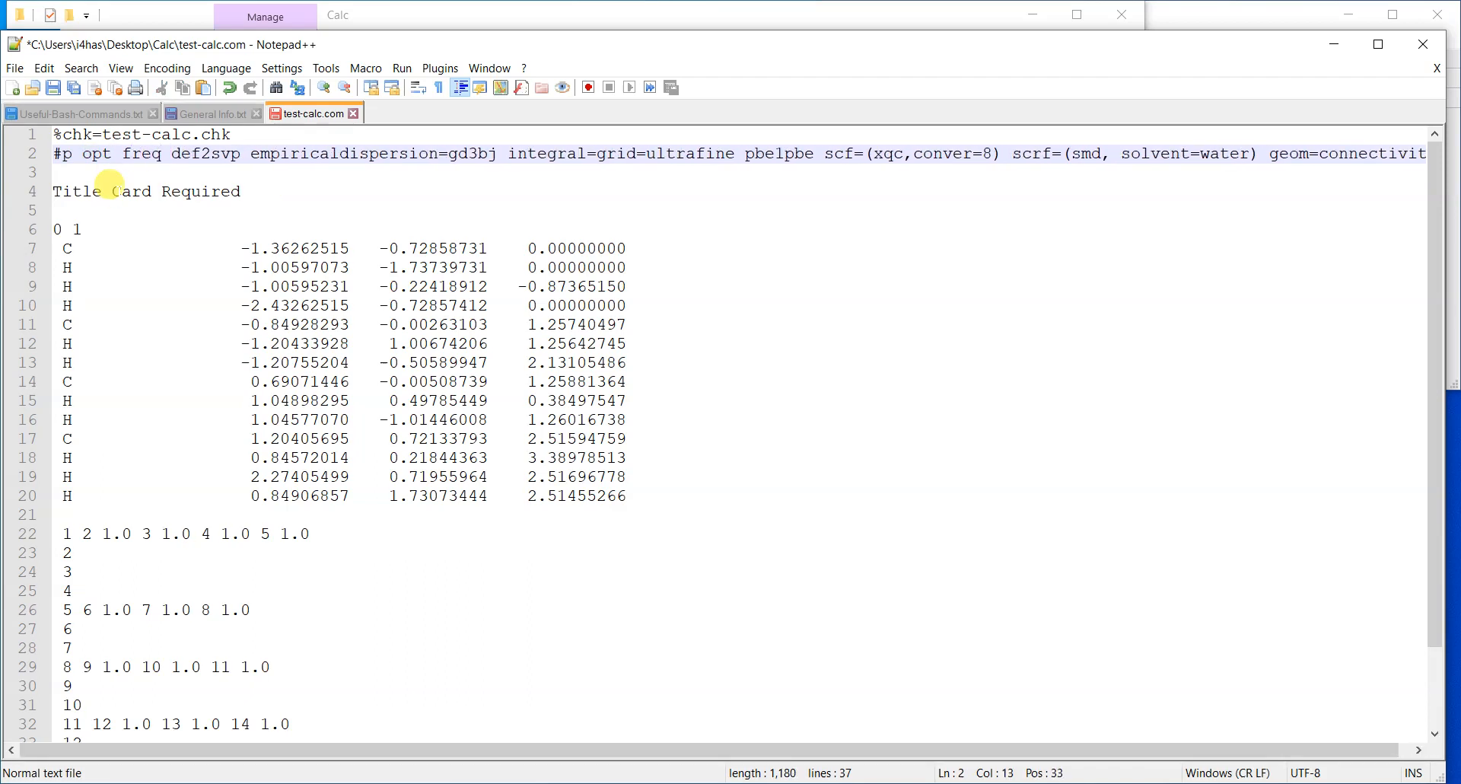
# - Remove the freq keyword from the route line so that opt is followed directly by def2svp
pyautogui.doubleClick(142, 154)
pyautogui.press('Delete')
pyautogui.press('Delete')
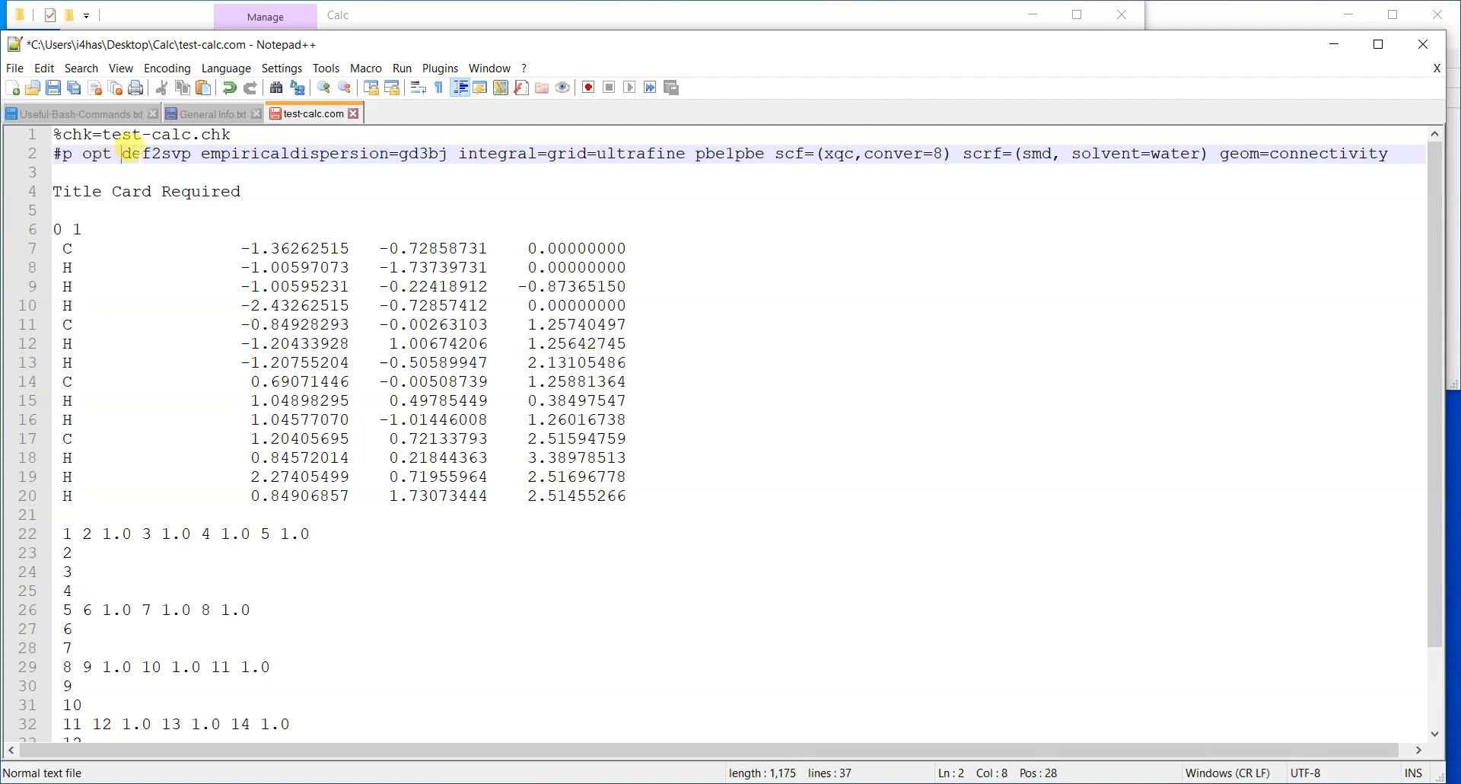
# - Examine the route line's basis set, empirical dispersion, integration grid, functional and SCF convergence keywords one by one
pyautogui.doubleClick(131, 155)
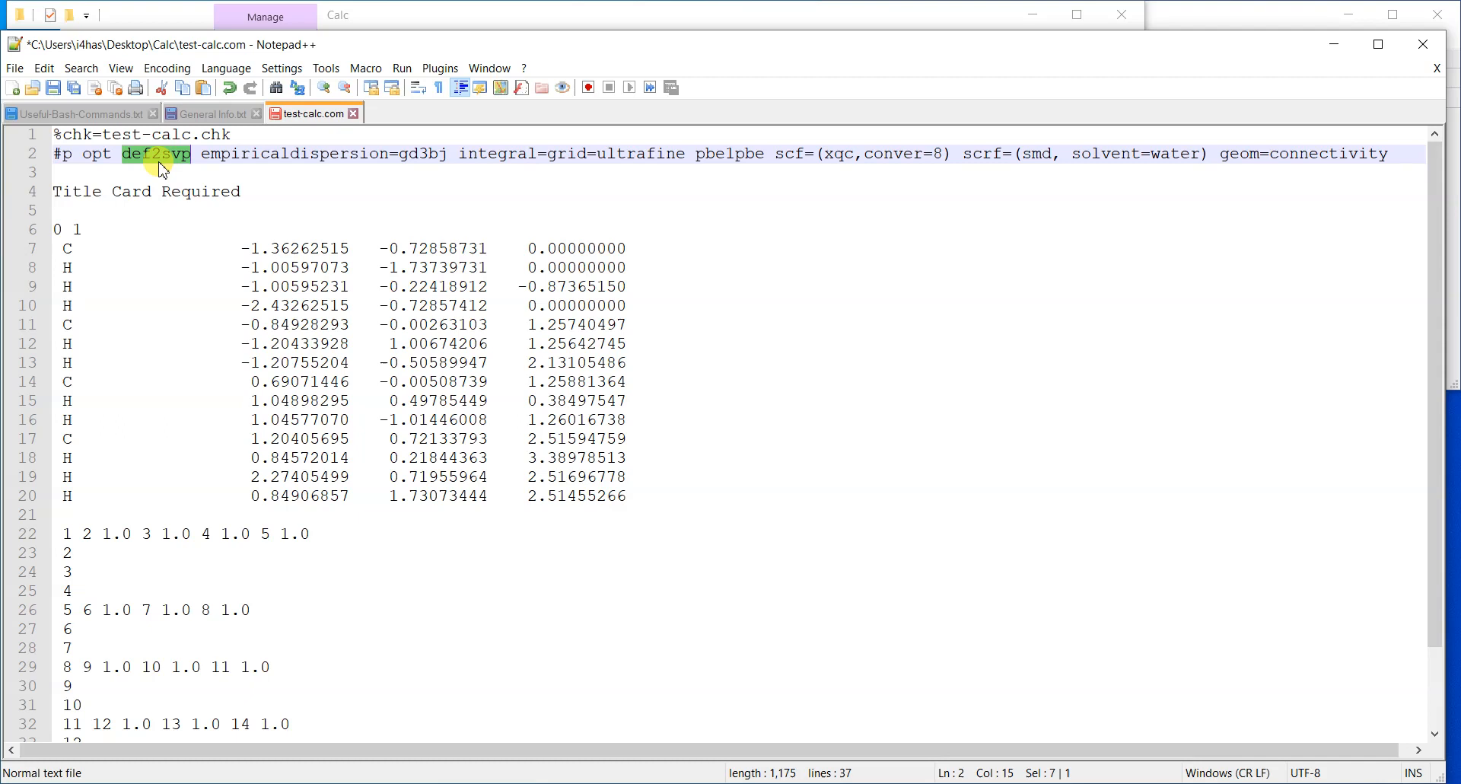
pyautogui.moveTo(201, 153); pyautogui.dragTo(442, 149)
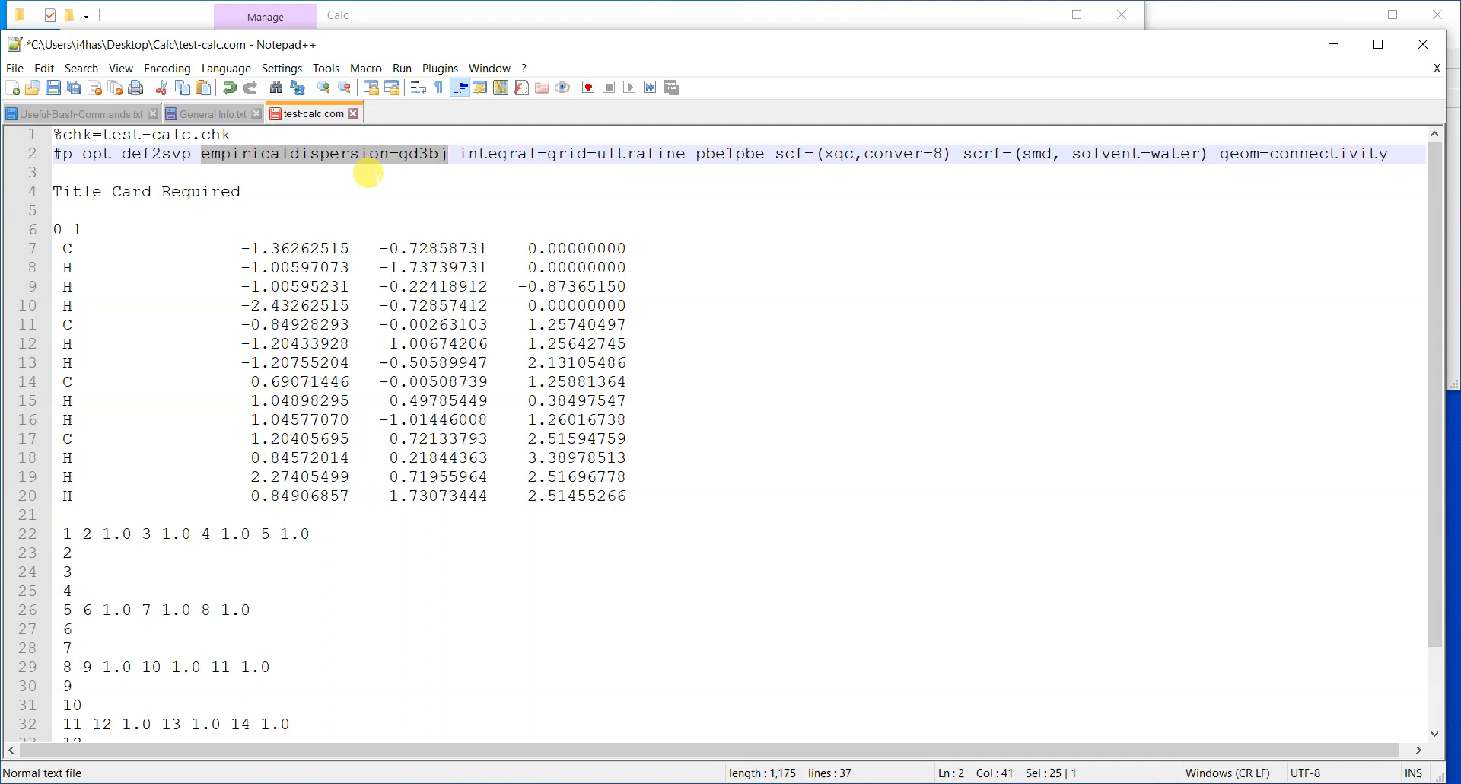
pyautogui.moveTo(458, 154); pyautogui.dragTo(686, 156)
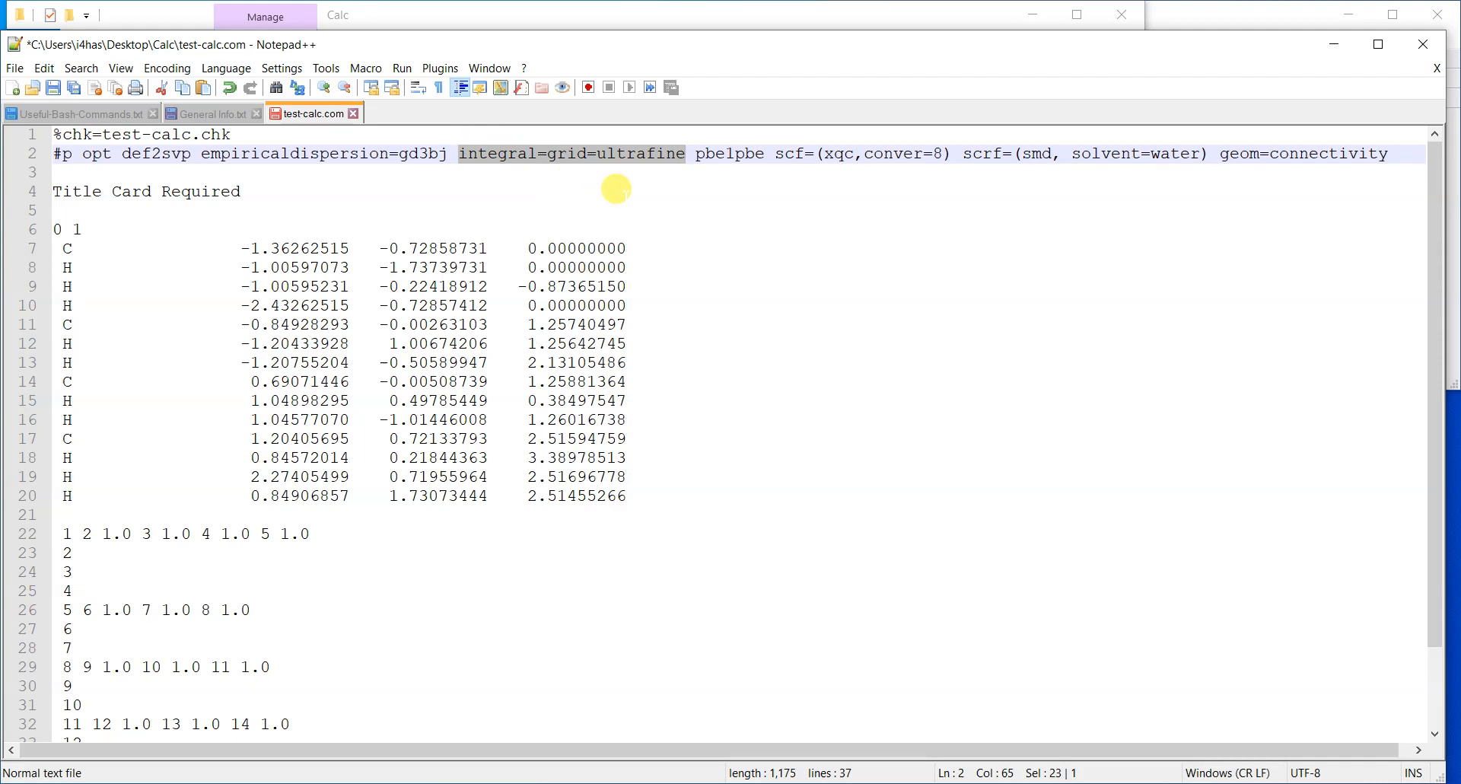
pyautogui.doubleClick(713, 153)
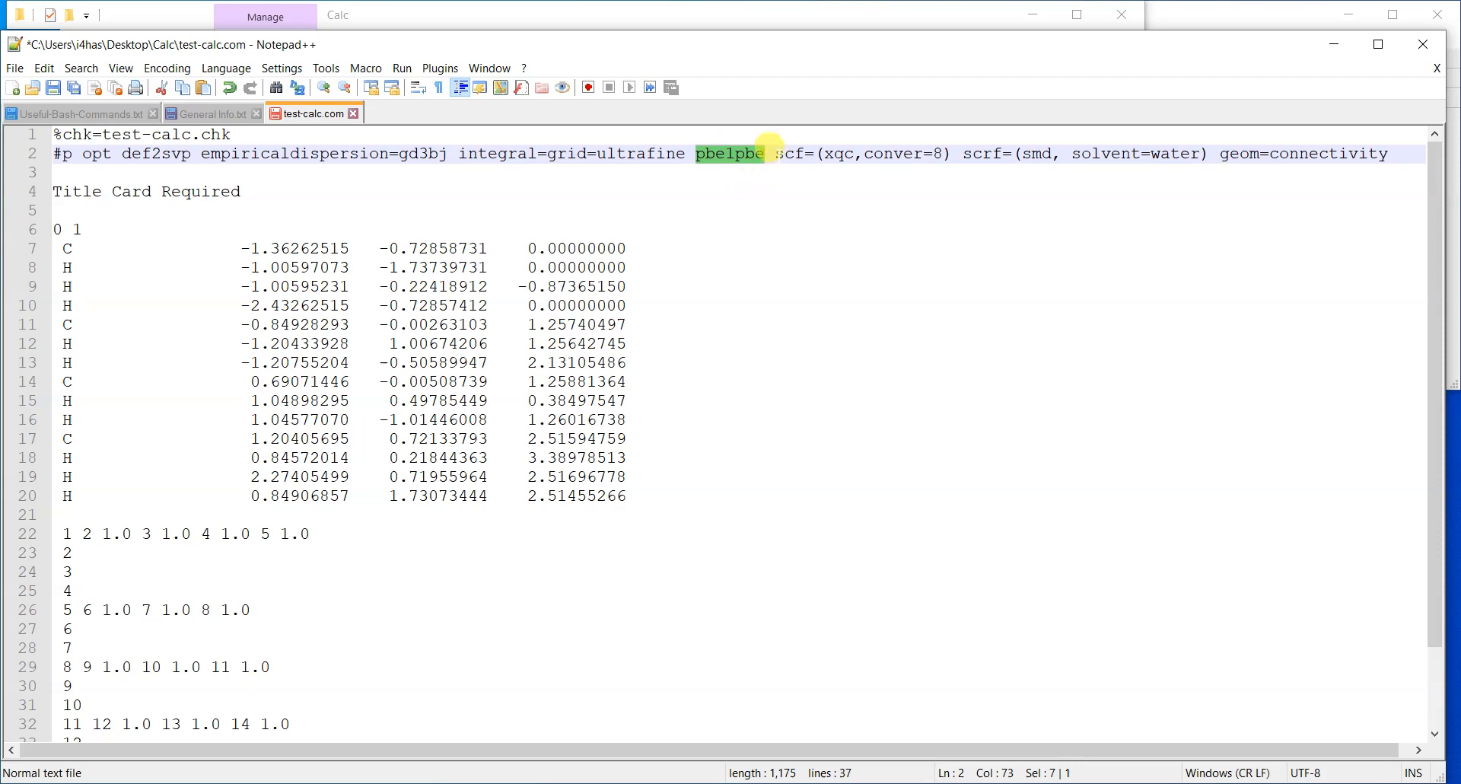
pyautogui.moveTo(770, 143); pyautogui.dragTo(942, 143)
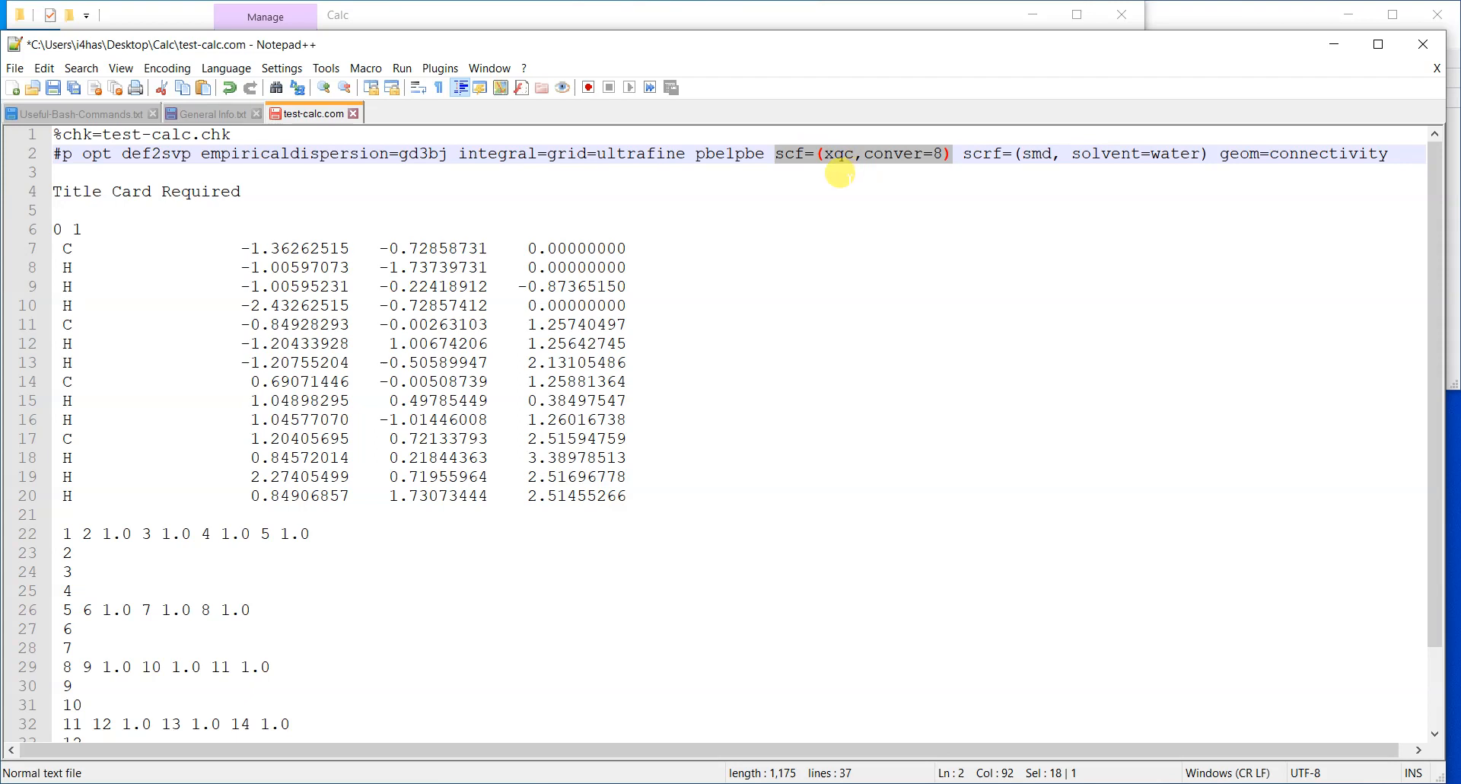
pyautogui.click(854, 151)
pyautogui.moveTo(864, 153); pyautogui.dragTo(944, 153)
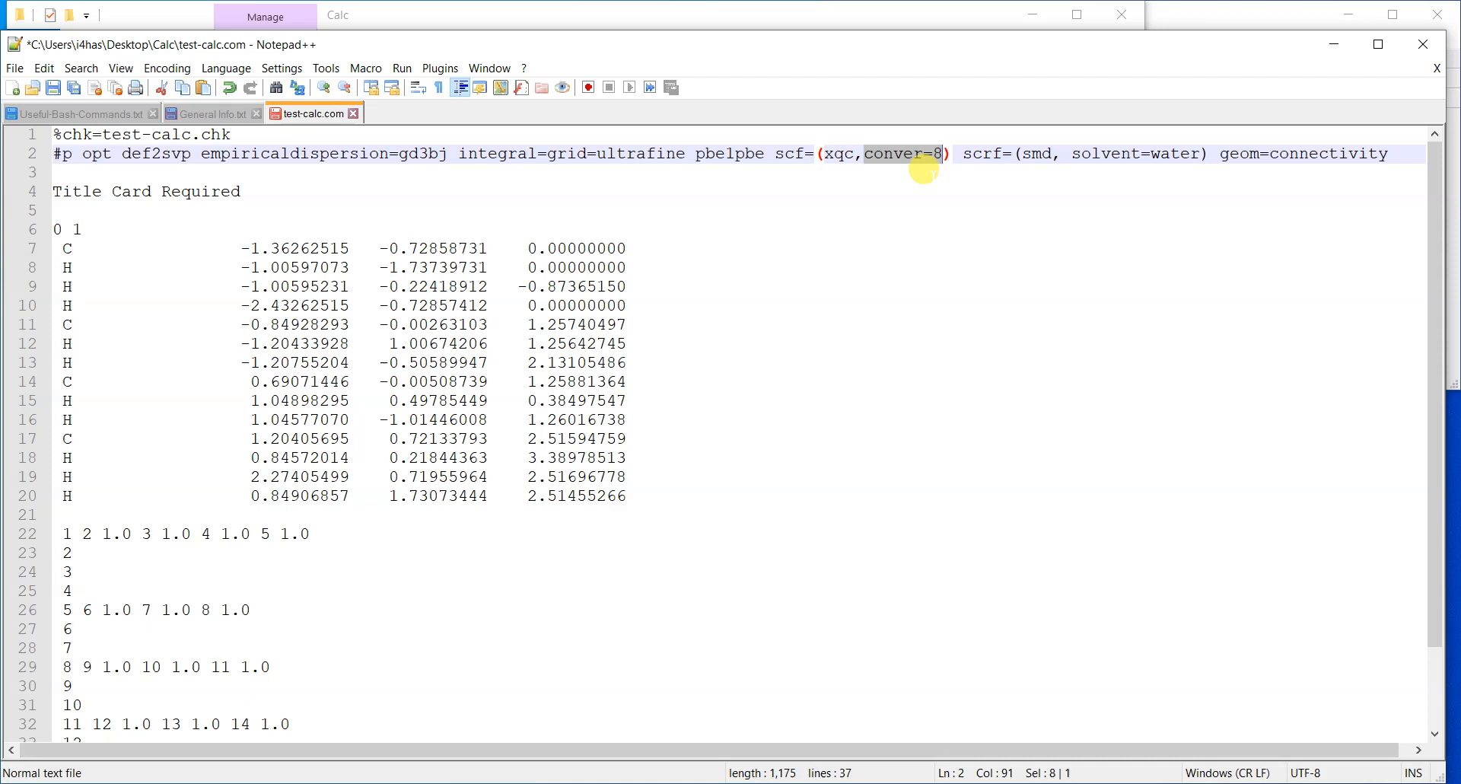
# - Examine the scrf solvation keyword with its smd and solvent options, and the geom=connectivity keyword with the connectivity table
pyautogui.moveTo(960, 154); pyautogui.dragTo(1202, 149)
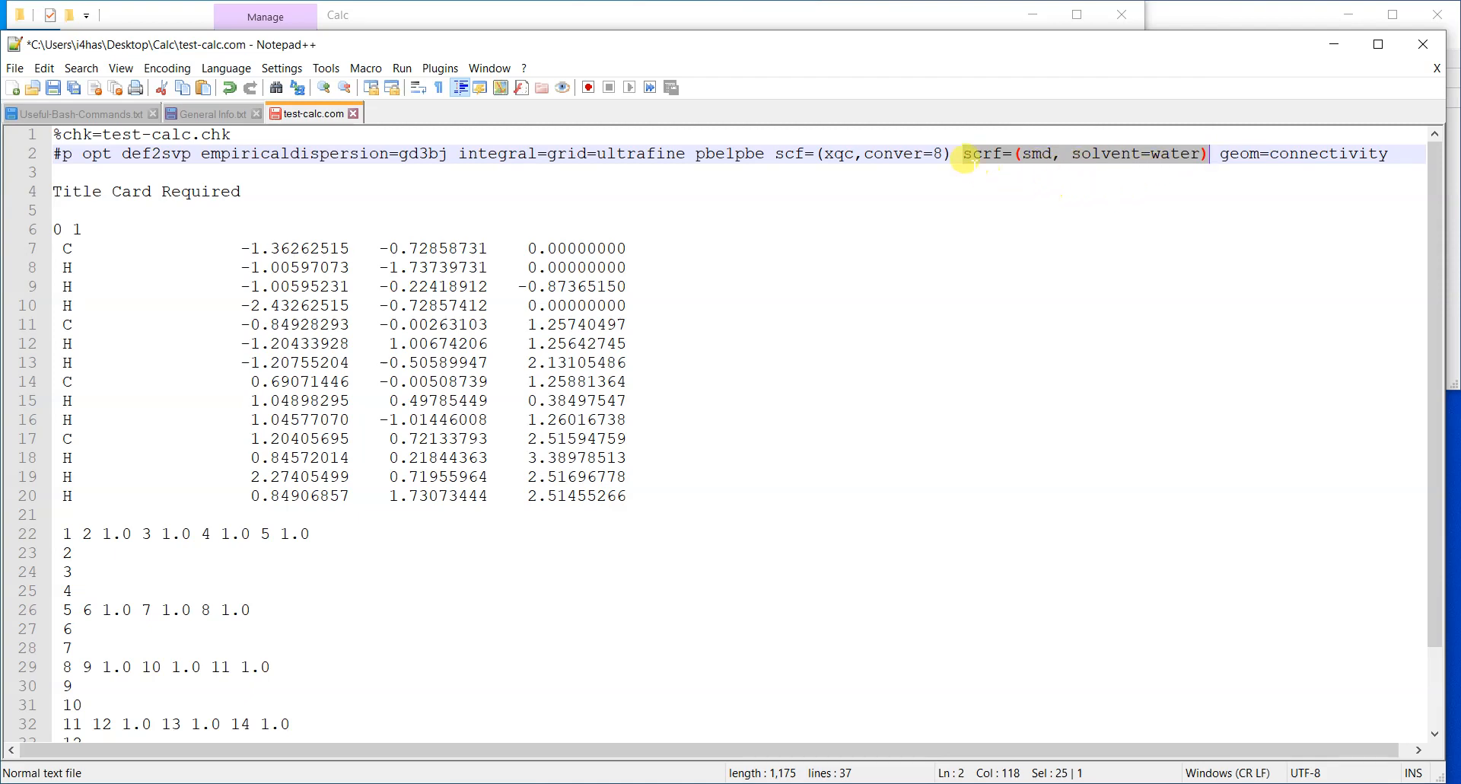
pyautogui.tripleClick(1040, 154)
pyautogui.click(1040, 154)
pyautogui.doubleClick(1034, 152)
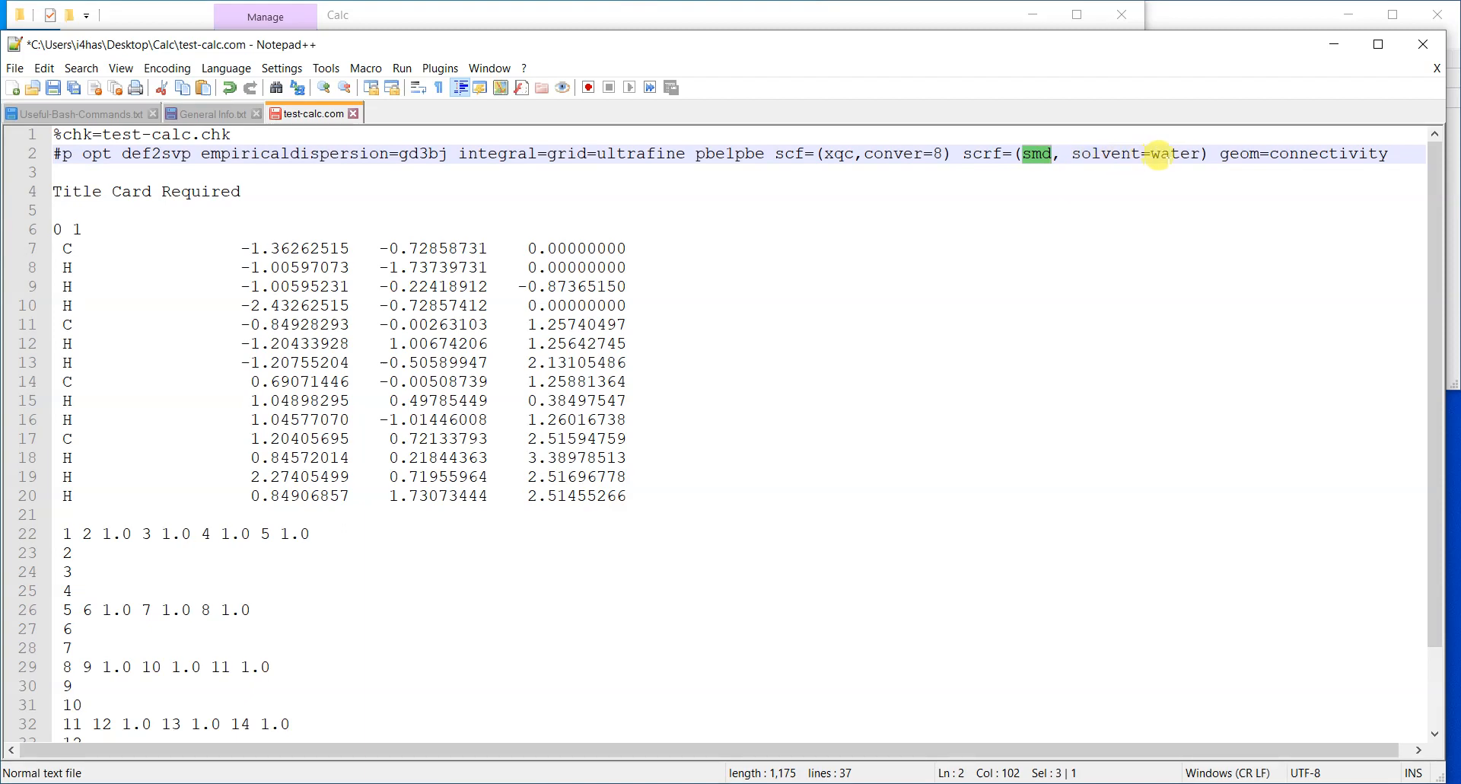
pyautogui.doubleClick(1180, 156)
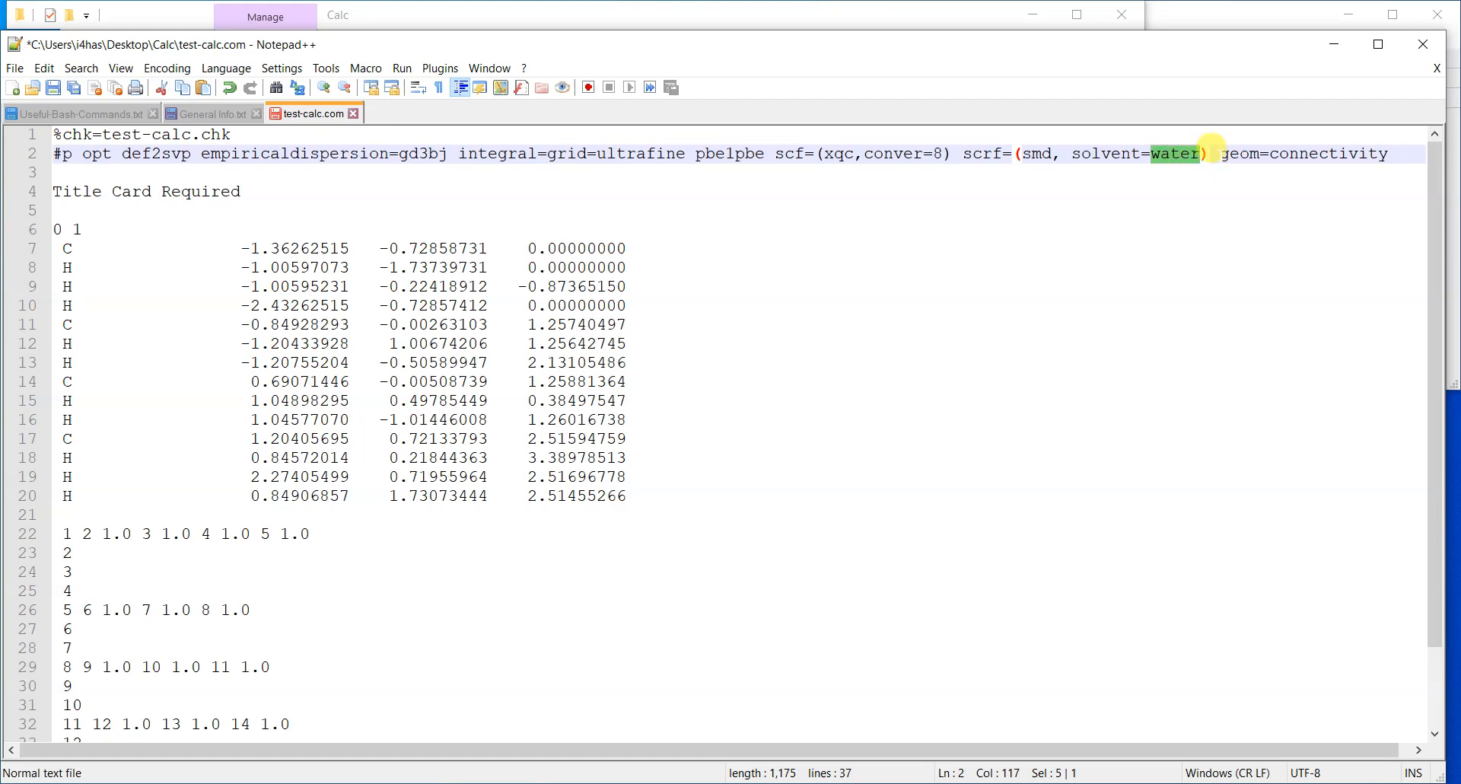
pyautogui.moveTo(1217, 154); pyautogui.dragTo(1387, 153)
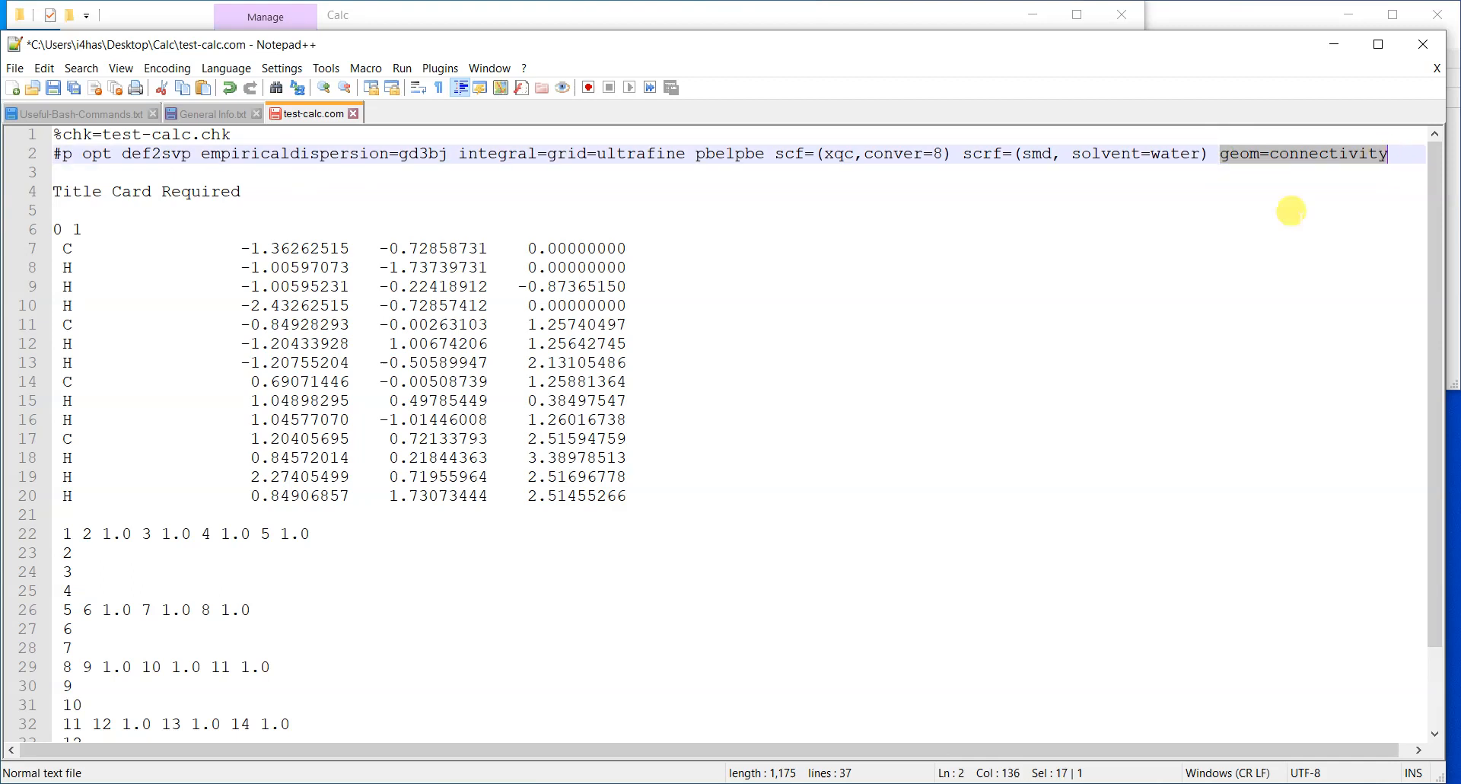
pyautogui.scroll(-2, 358, 617)
pyautogui.scroll(2, 274, 593)
pyautogui.click(356, 381)
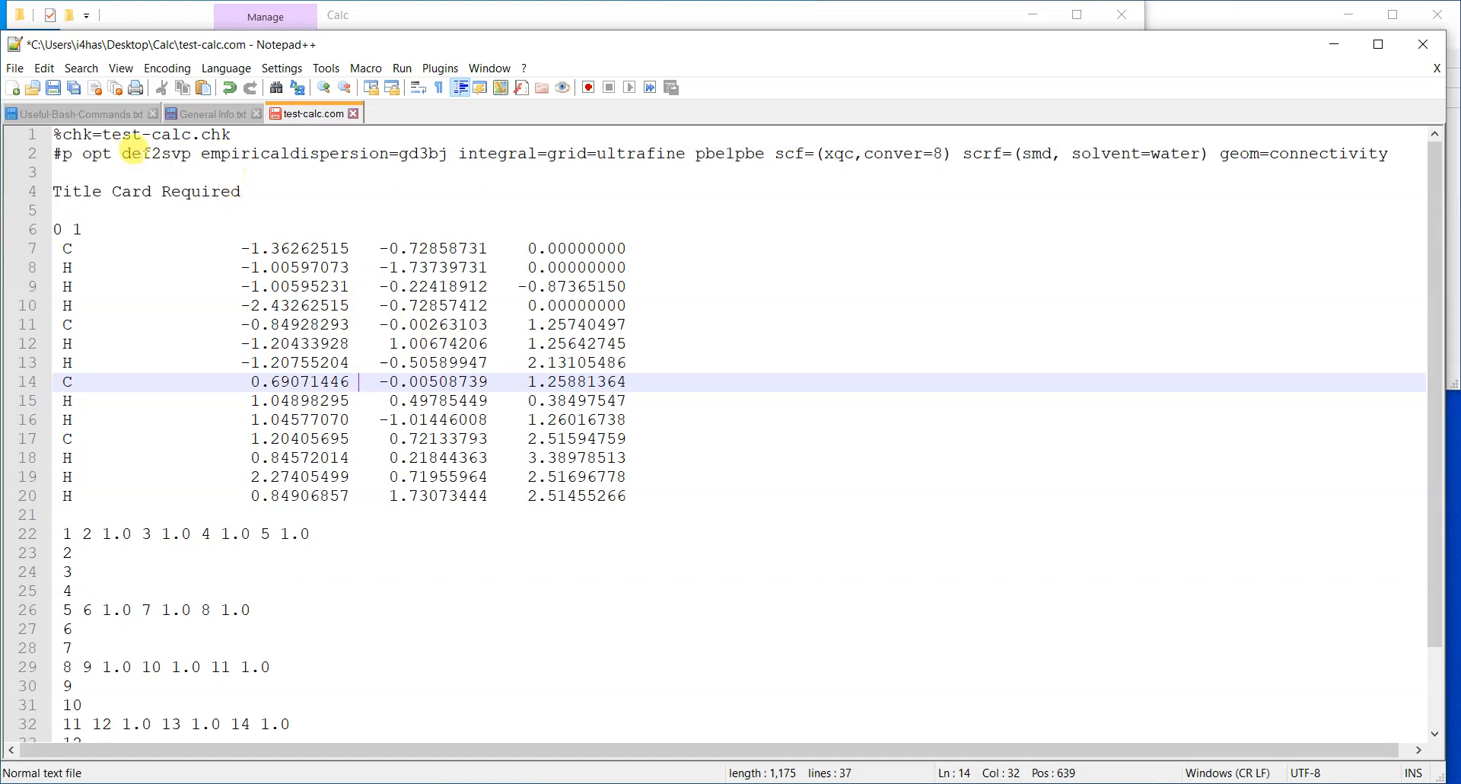
# - Save test-calc.com, close the file and minimize the text editor
pyautogui.click(55, 93)
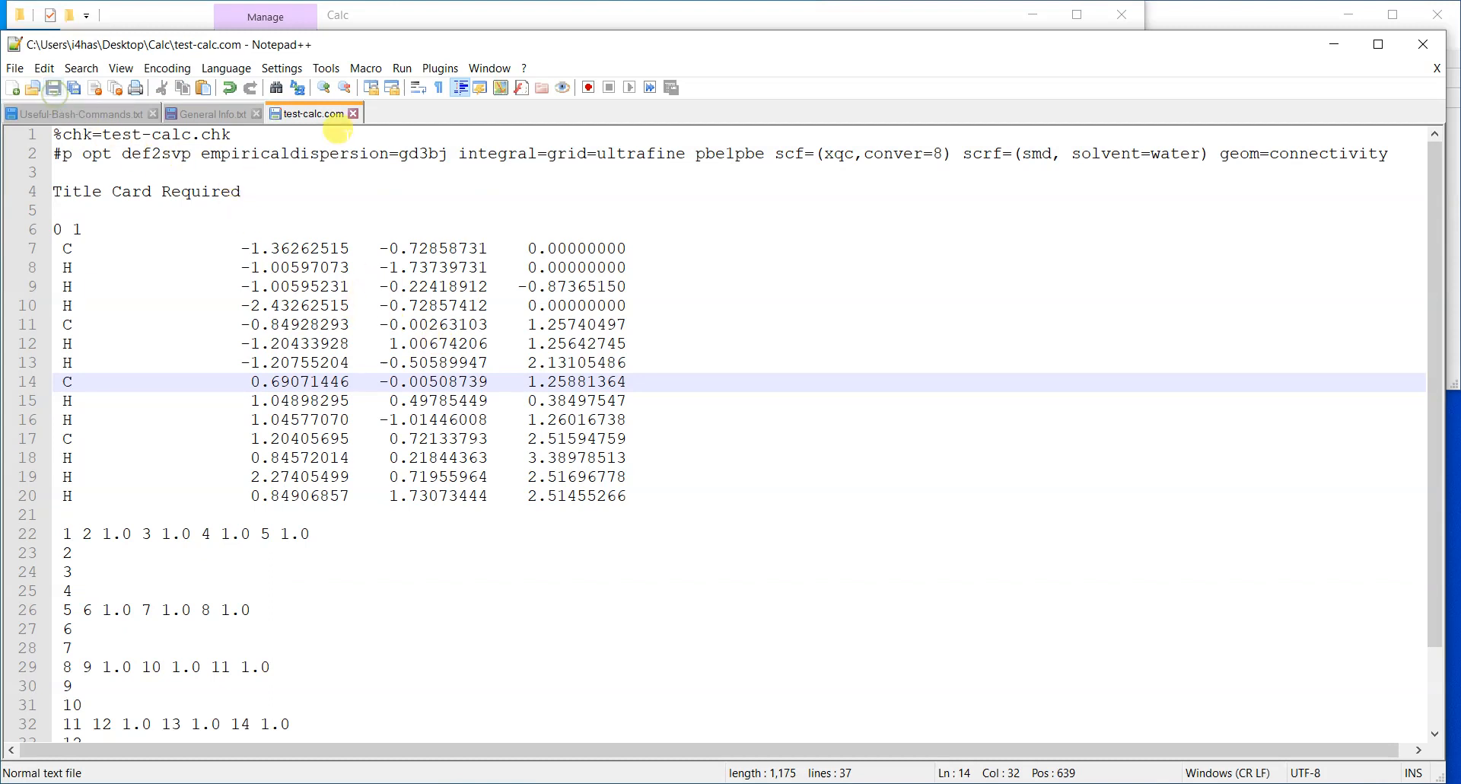
pyautogui.click(354, 114)
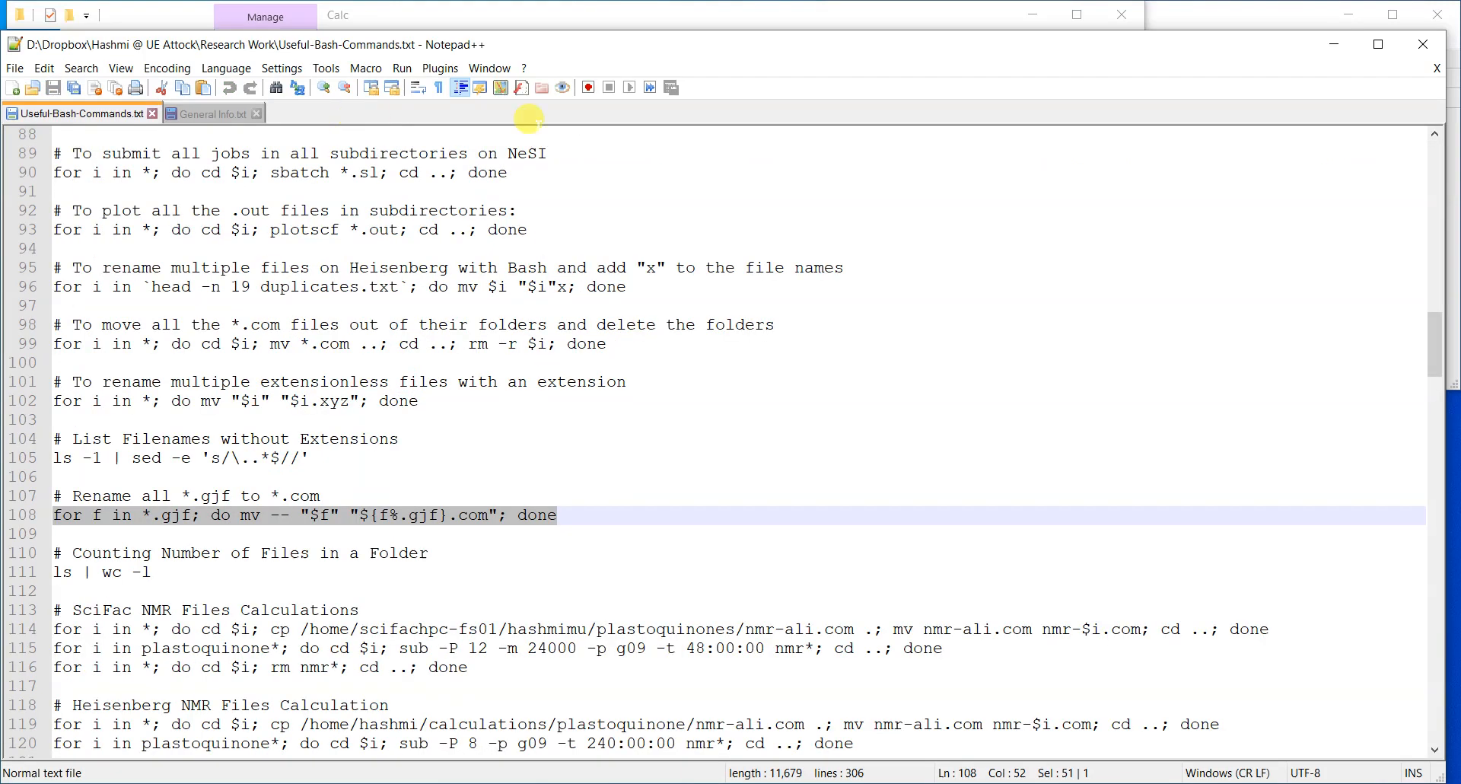
pyautogui.click(1333, 46)
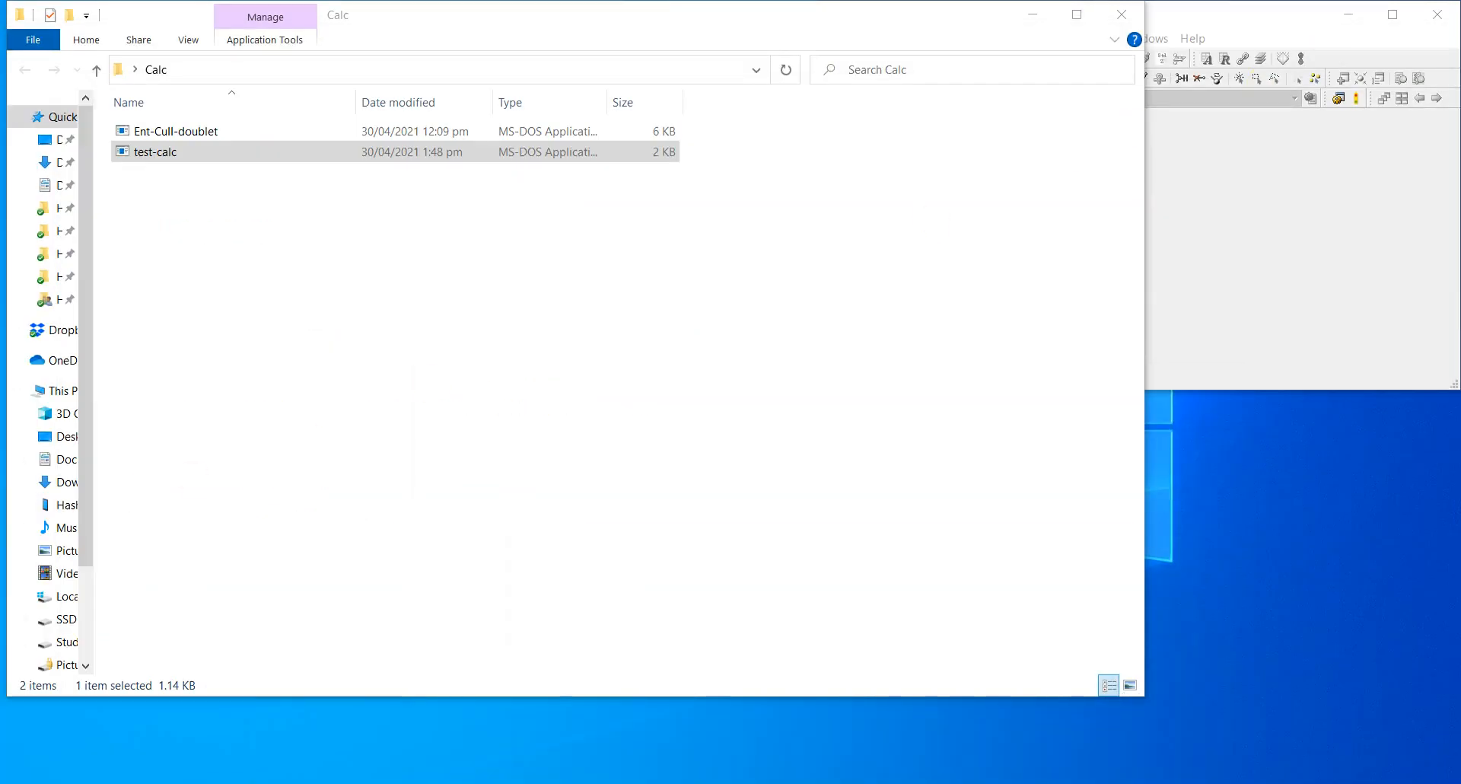
# - Open the phosphorene-Ni-doped-doublet log file from the Calc folder in GaussView and view the structure from its side
pyautogui.click(367, 430)
pyautogui.moveTo(172, 174); pyautogui.dragTo(1291, 189)
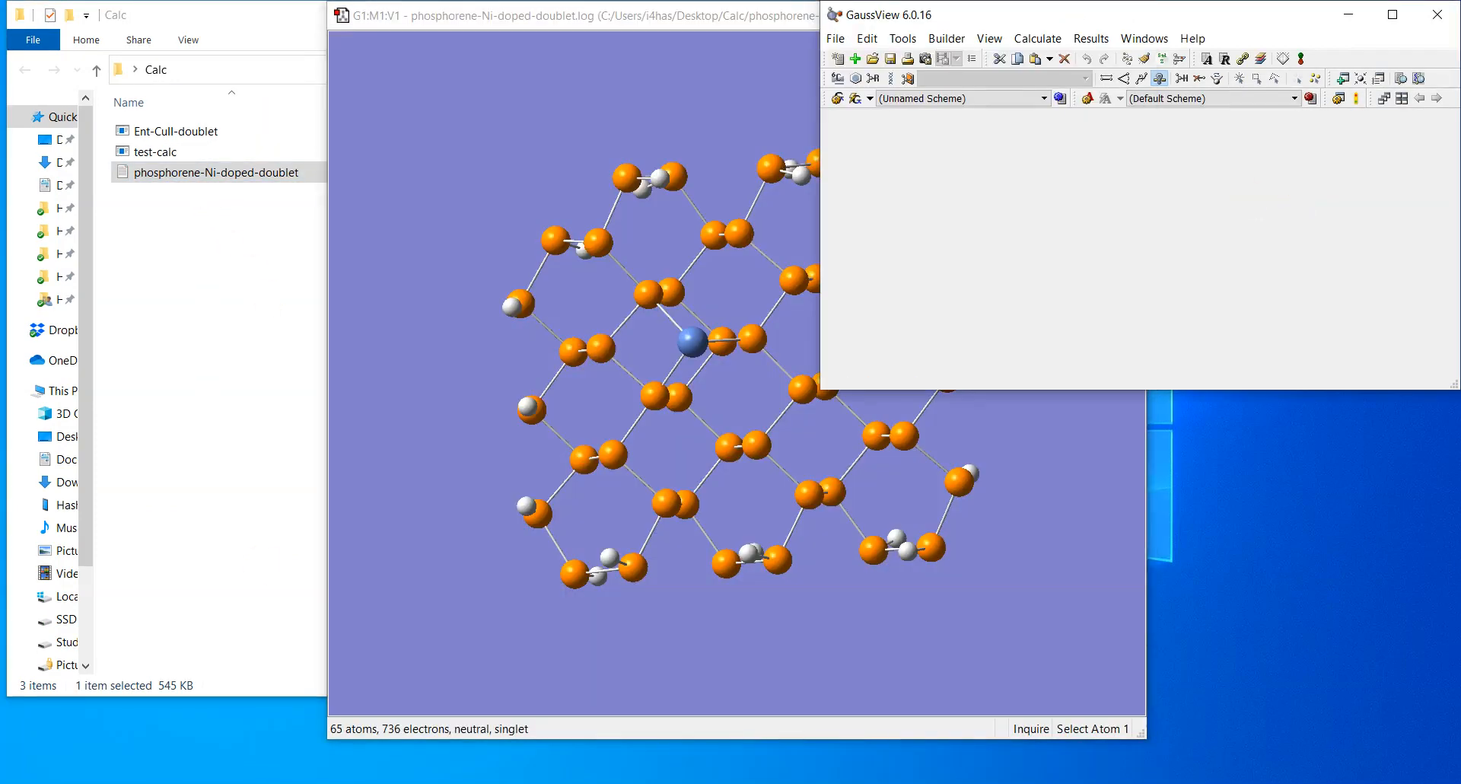
pyautogui.moveTo(744, 16); pyautogui.dragTo(427, 31)
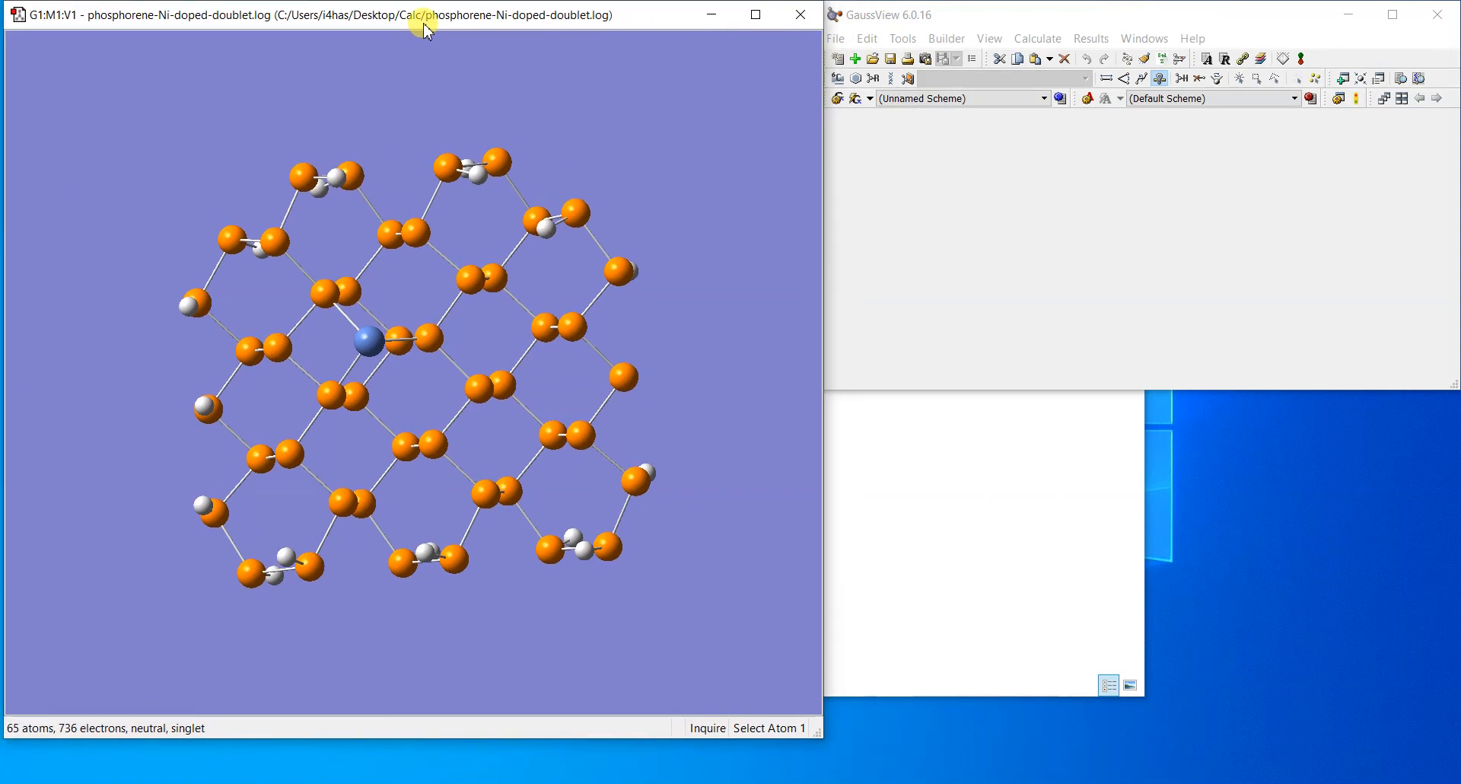
pyautogui.moveTo(565, 387)
pyautogui.mouseDown()
pyautogui.moveTo(549, 393)
pyautogui.moveTo(558, 373)
pyautogui.mouseUp()
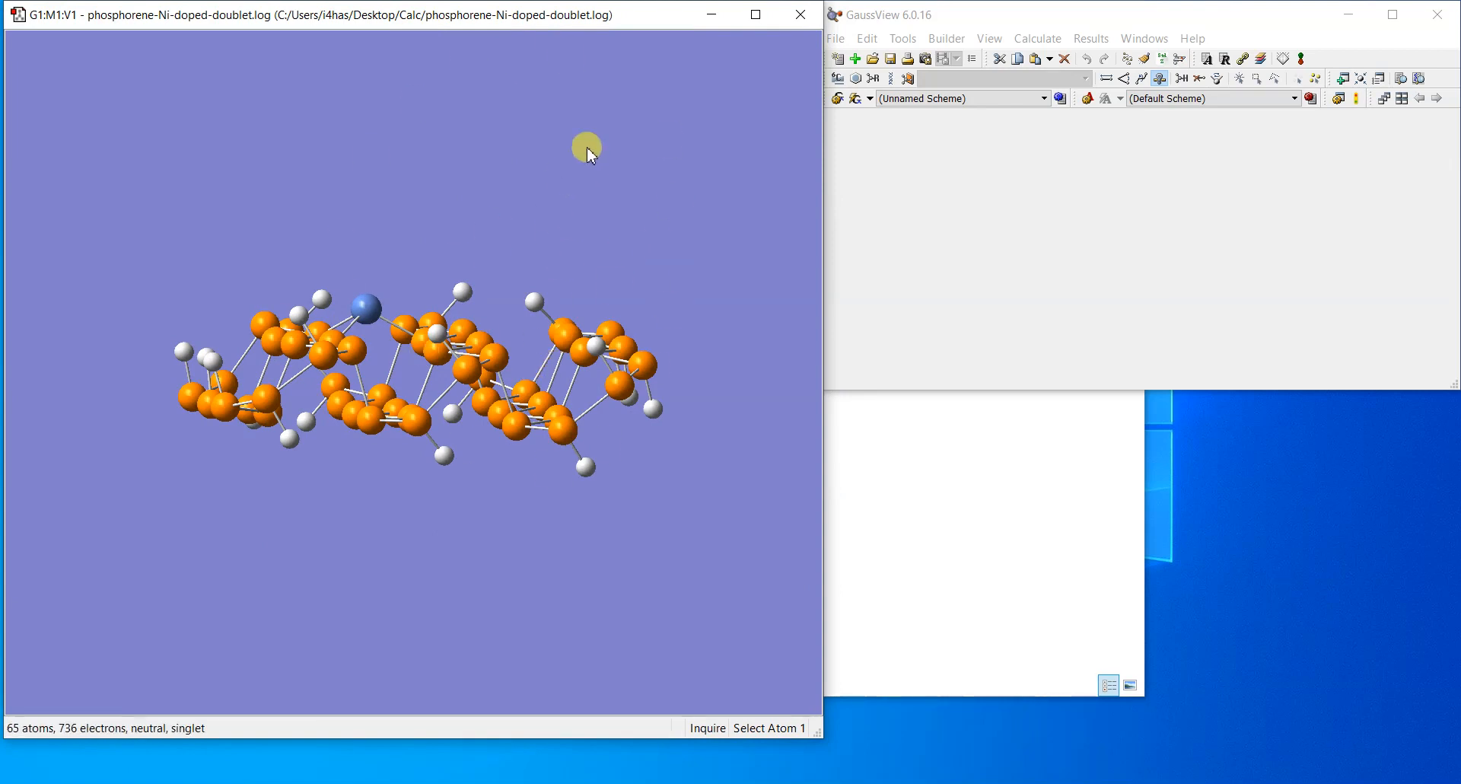
pyautogui.click(898, 143)
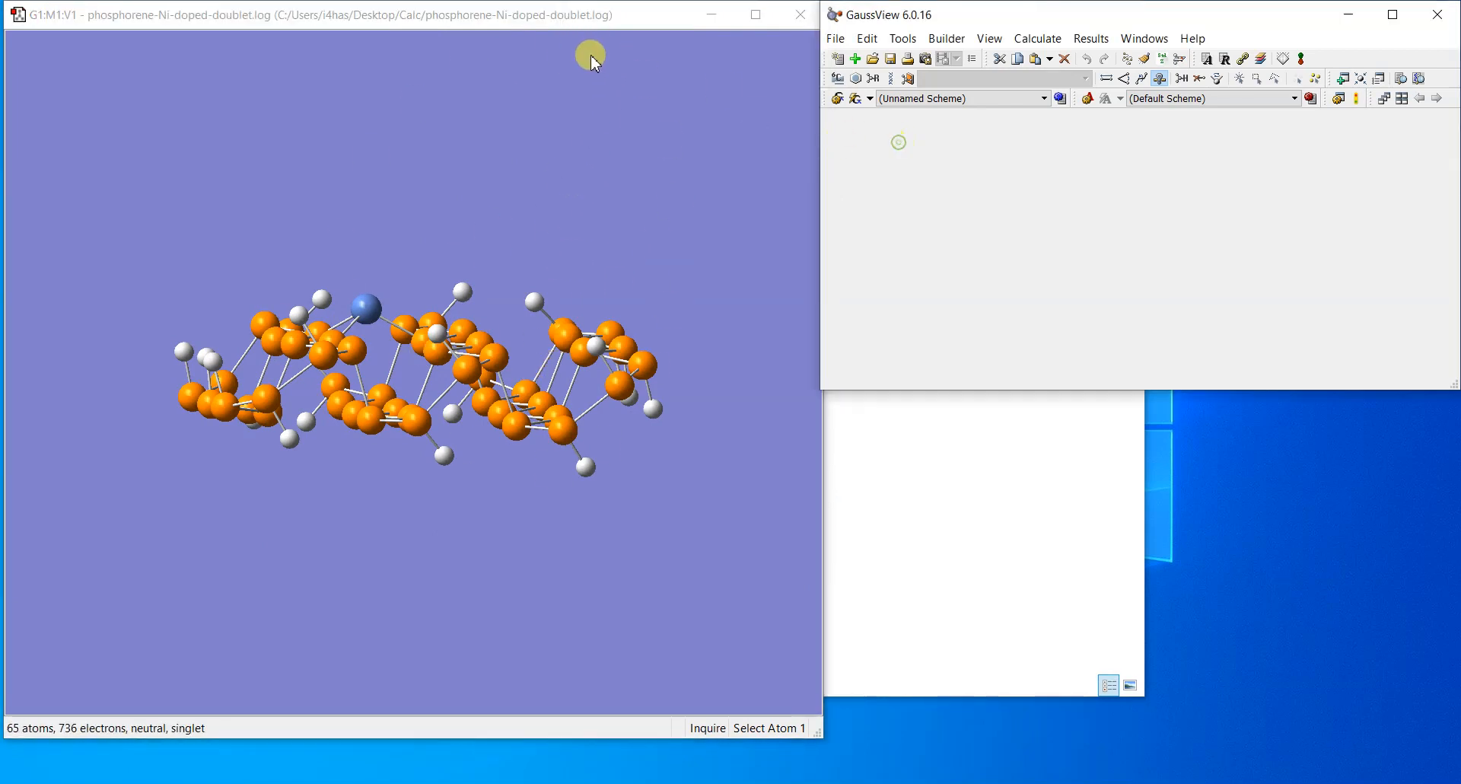
pyautogui.click(609, 21)
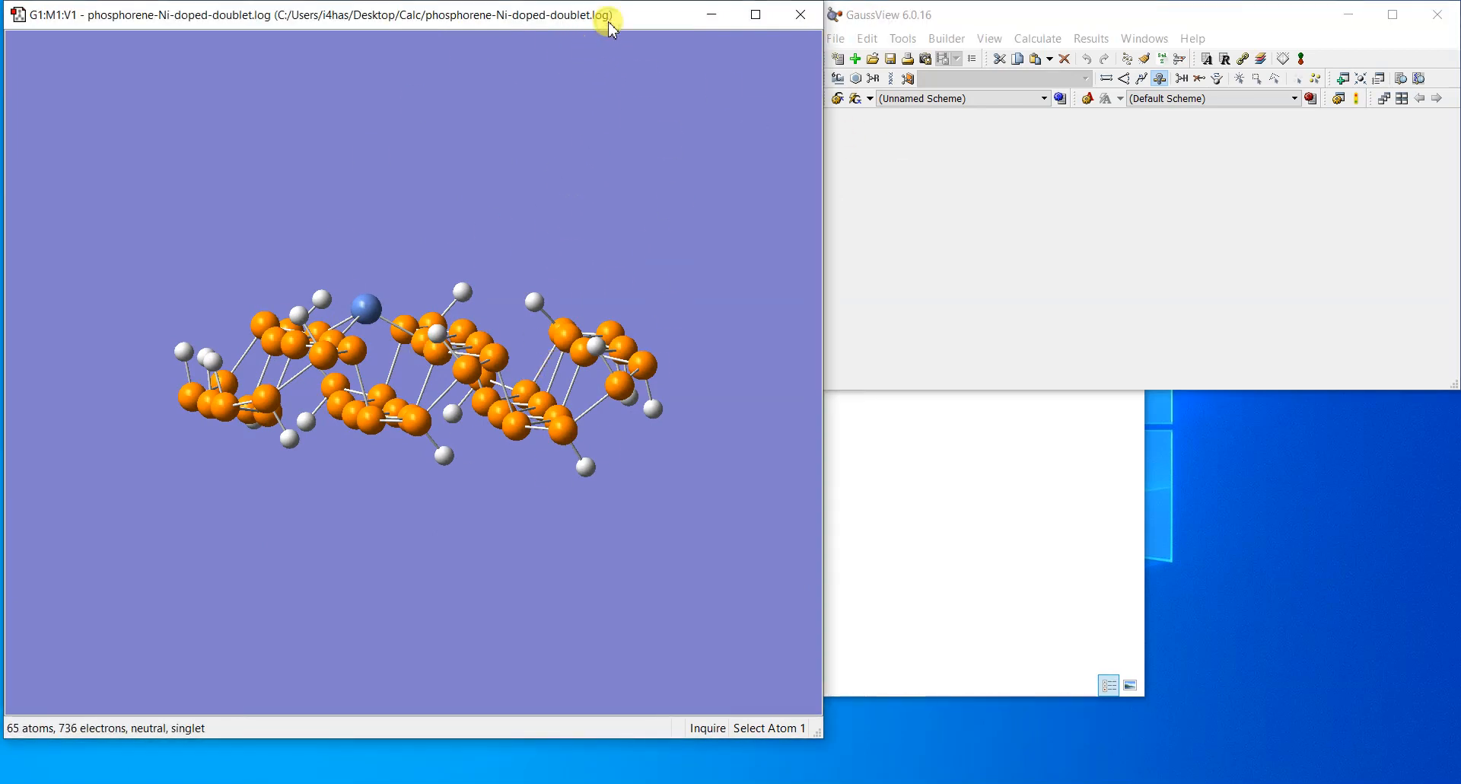
# - Copy the whole Ni-doped phosphorene structure and close the log file's molecule window
pyautogui.click(866, 38)
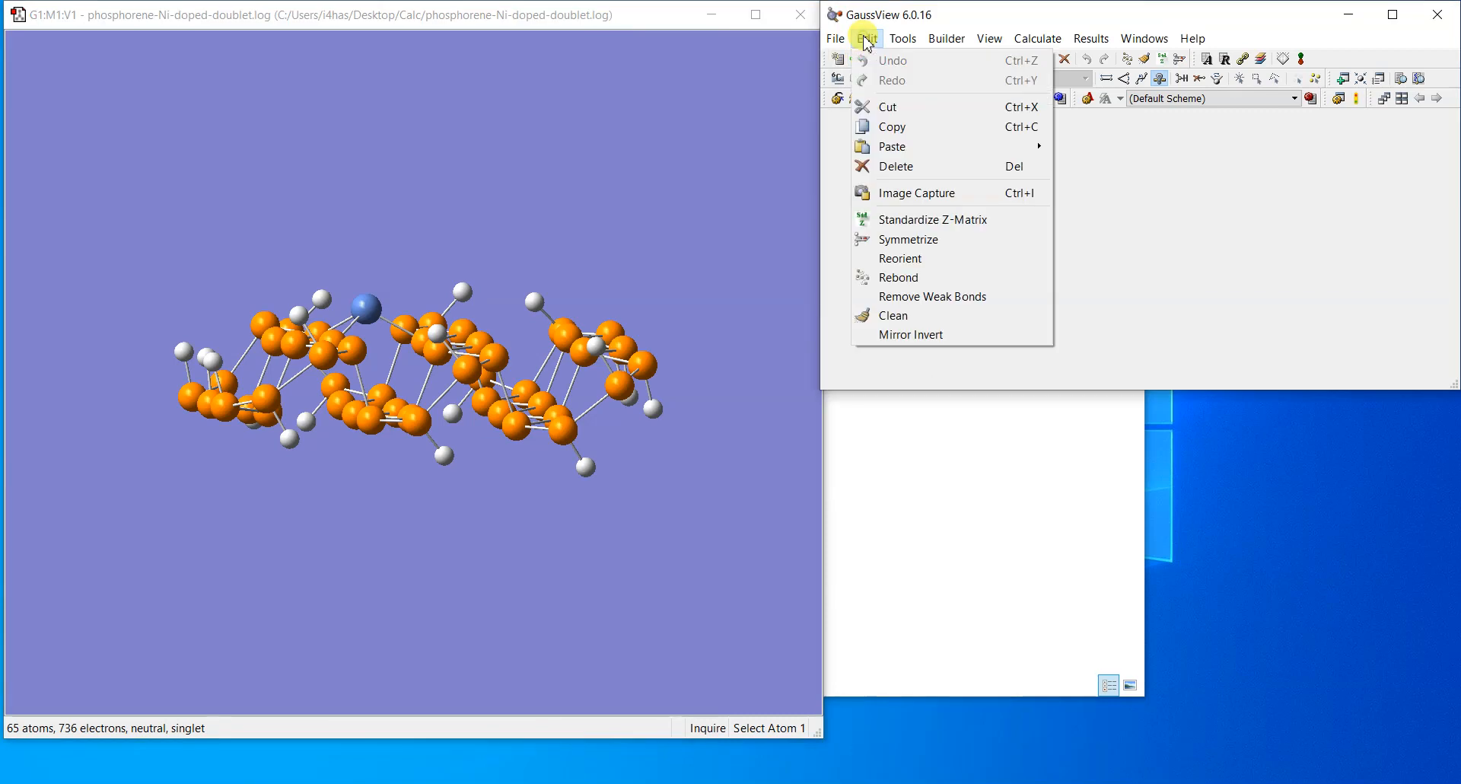
pyautogui.click(912, 126)
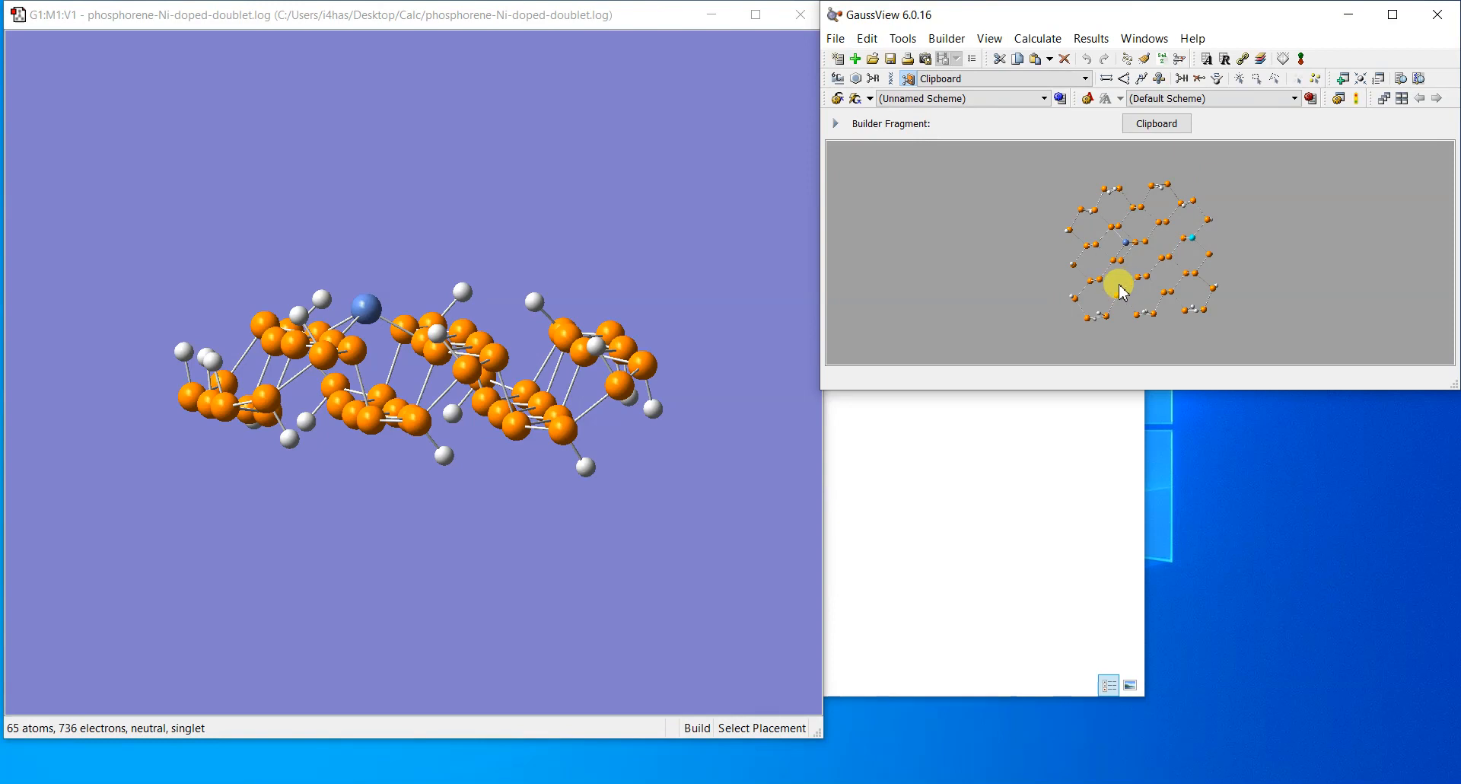
pyautogui.click(800, 14)
# - Create a new empty molecule window and paste the copied phosphorene structure into its molecule group
pyautogui.click(837, 58)
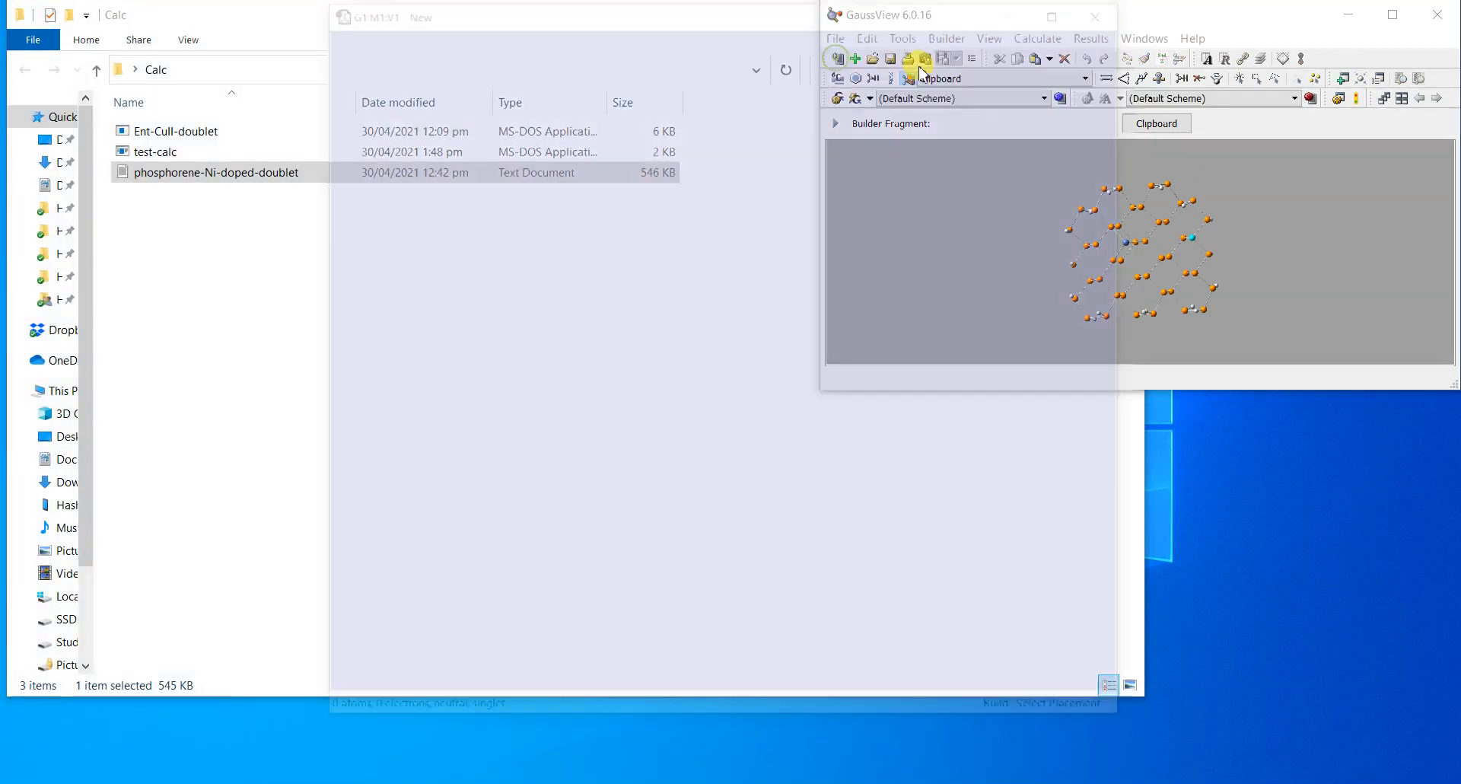
pyautogui.moveTo(976, 12); pyautogui.dragTo(652, 16)
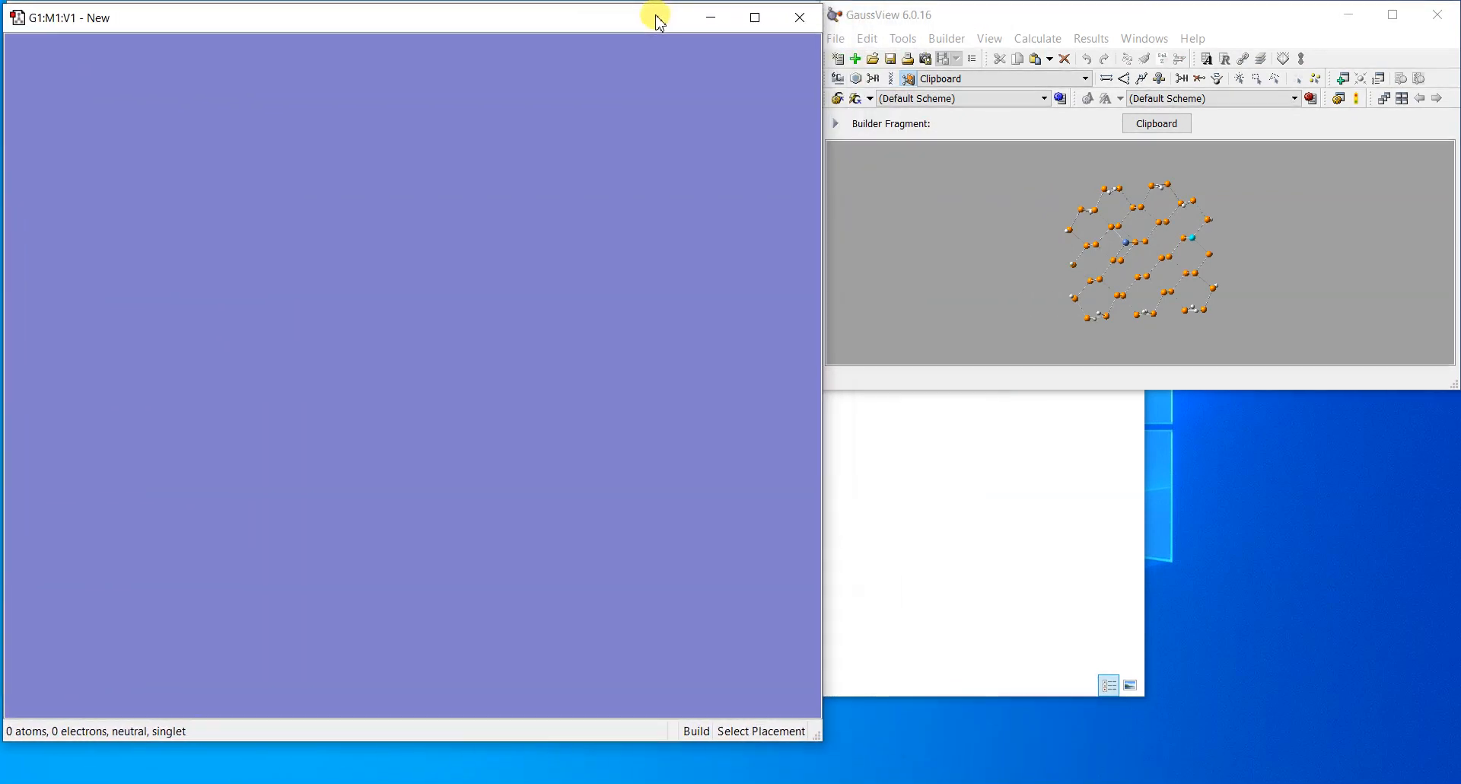
pyautogui.click(867, 38)
pyautogui.moveTo(900, 153)
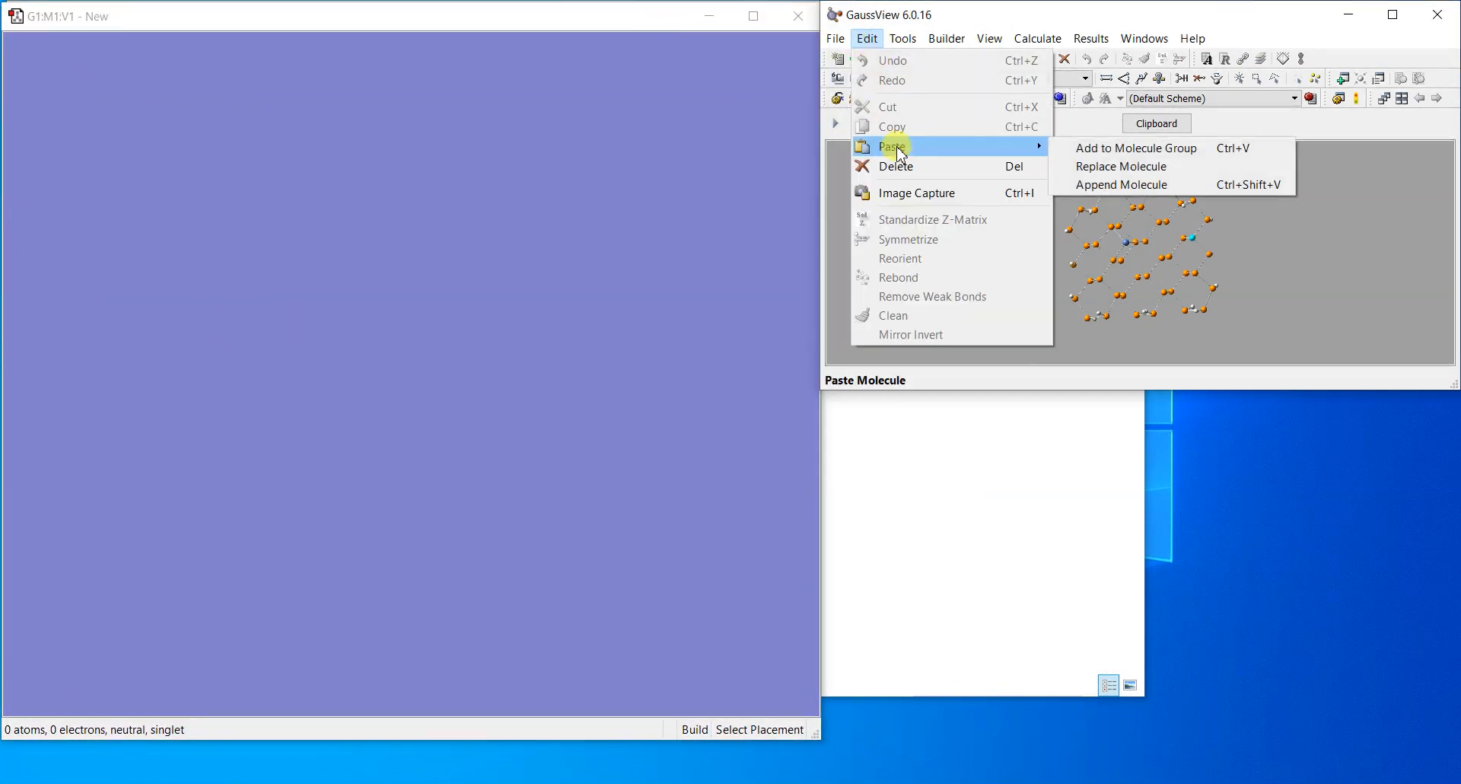
pyautogui.click(1141, 149)
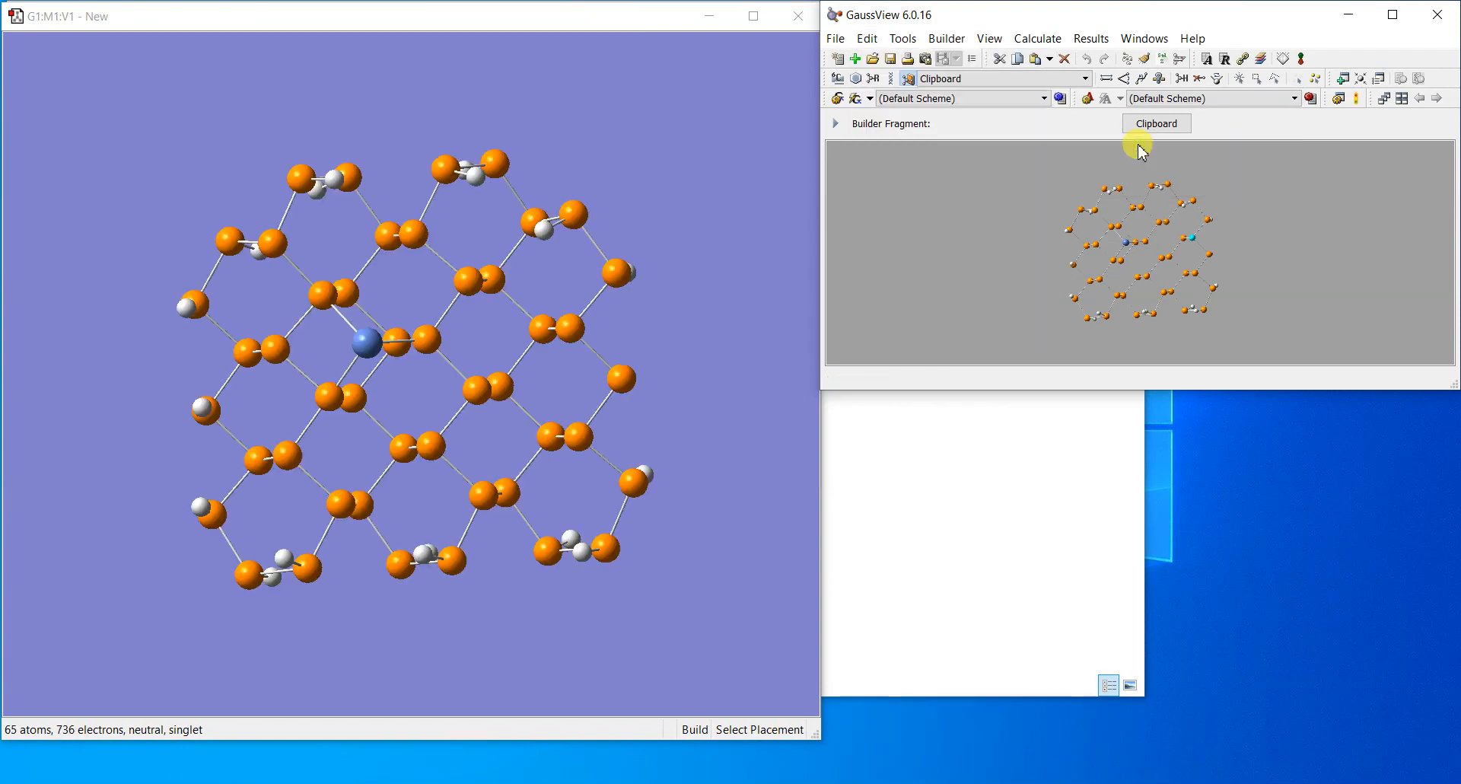
# - Add a valence hydrogen to the blue Ni atom on the phosphorene sheet and check it from the side
pyautogui.moveTo(596, 495); pyautogui.dragTo(590, 414)
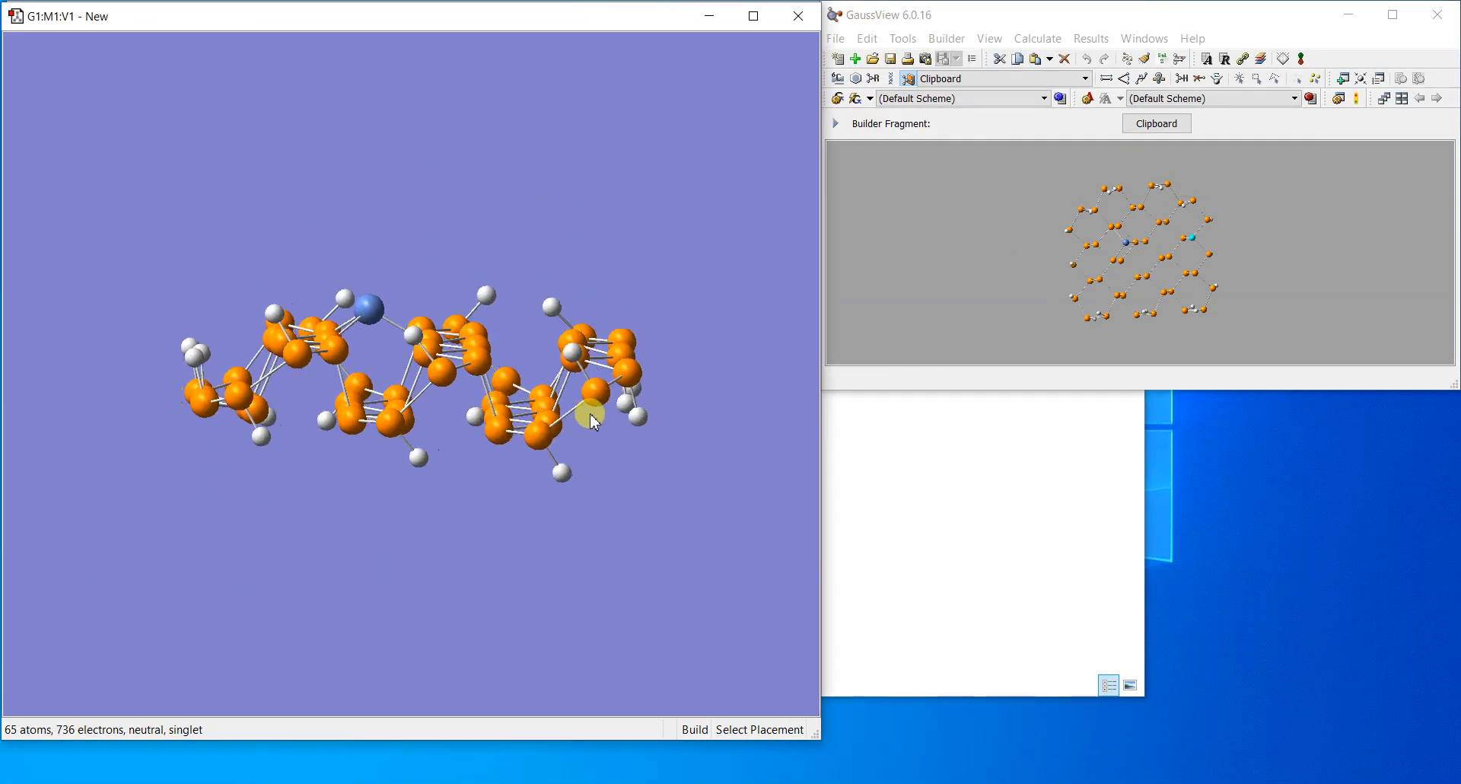
pyautogui.scroll(2, 591, 413)
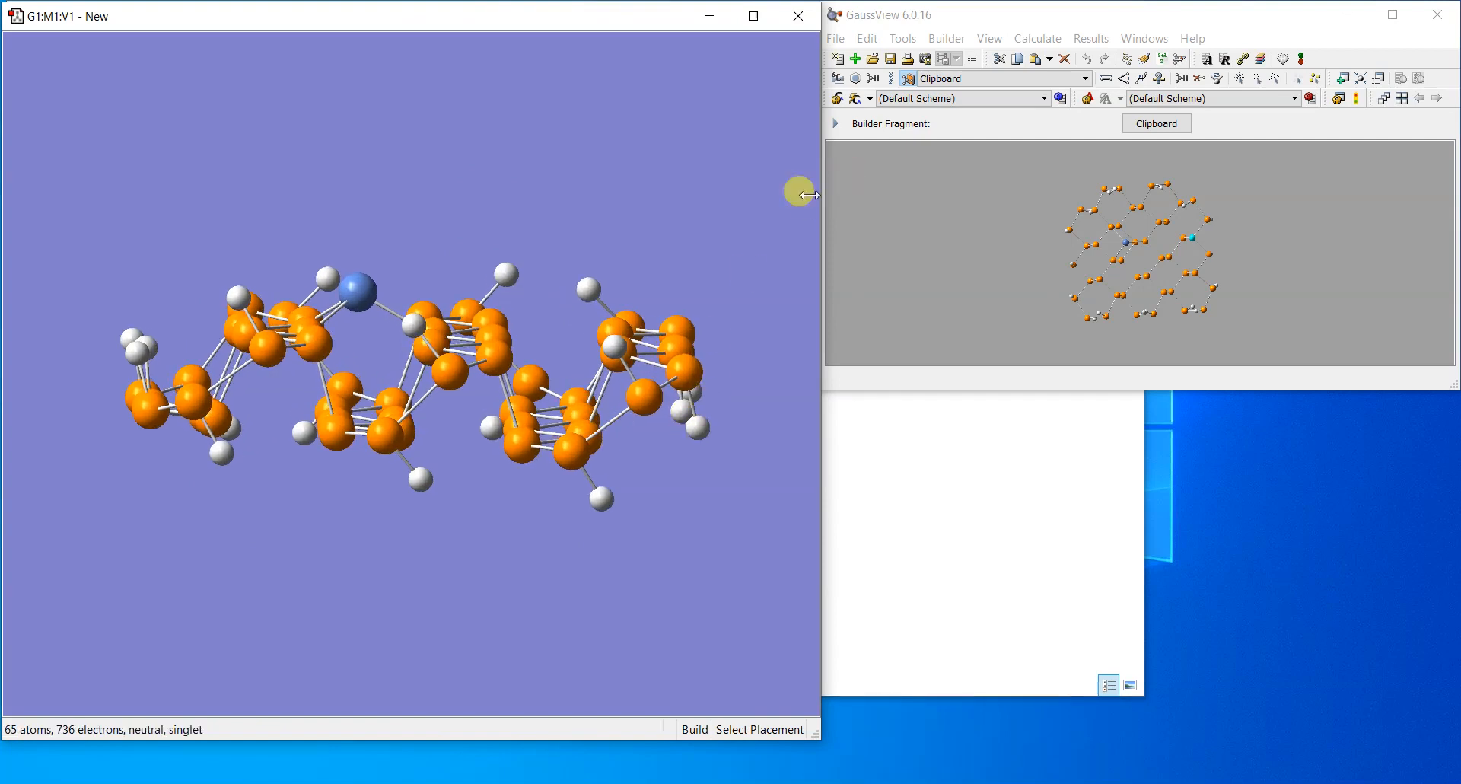
pyautogui.moveTo(561, 287); pyautogui.dragTo(569, 293)
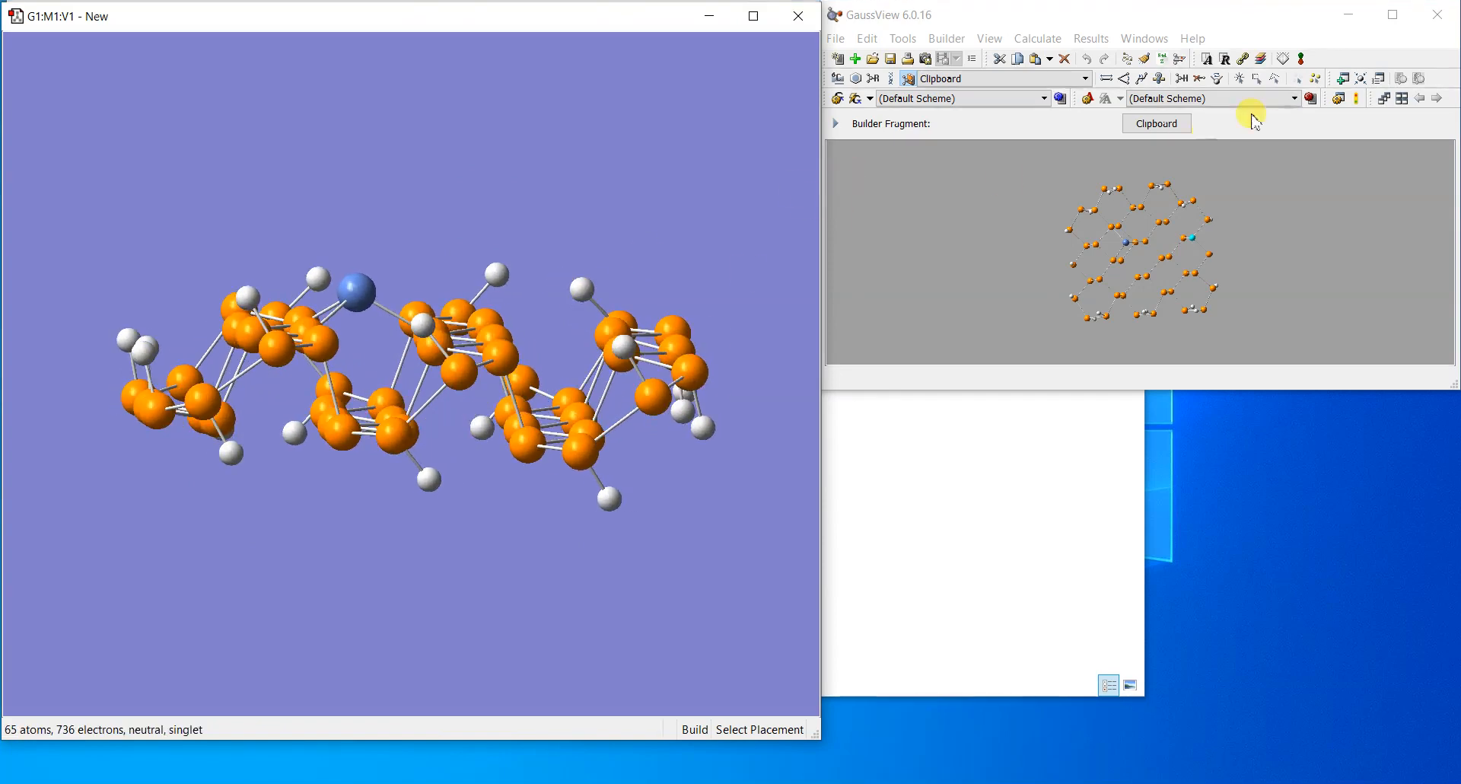
pyautogui.click(1183, 80)
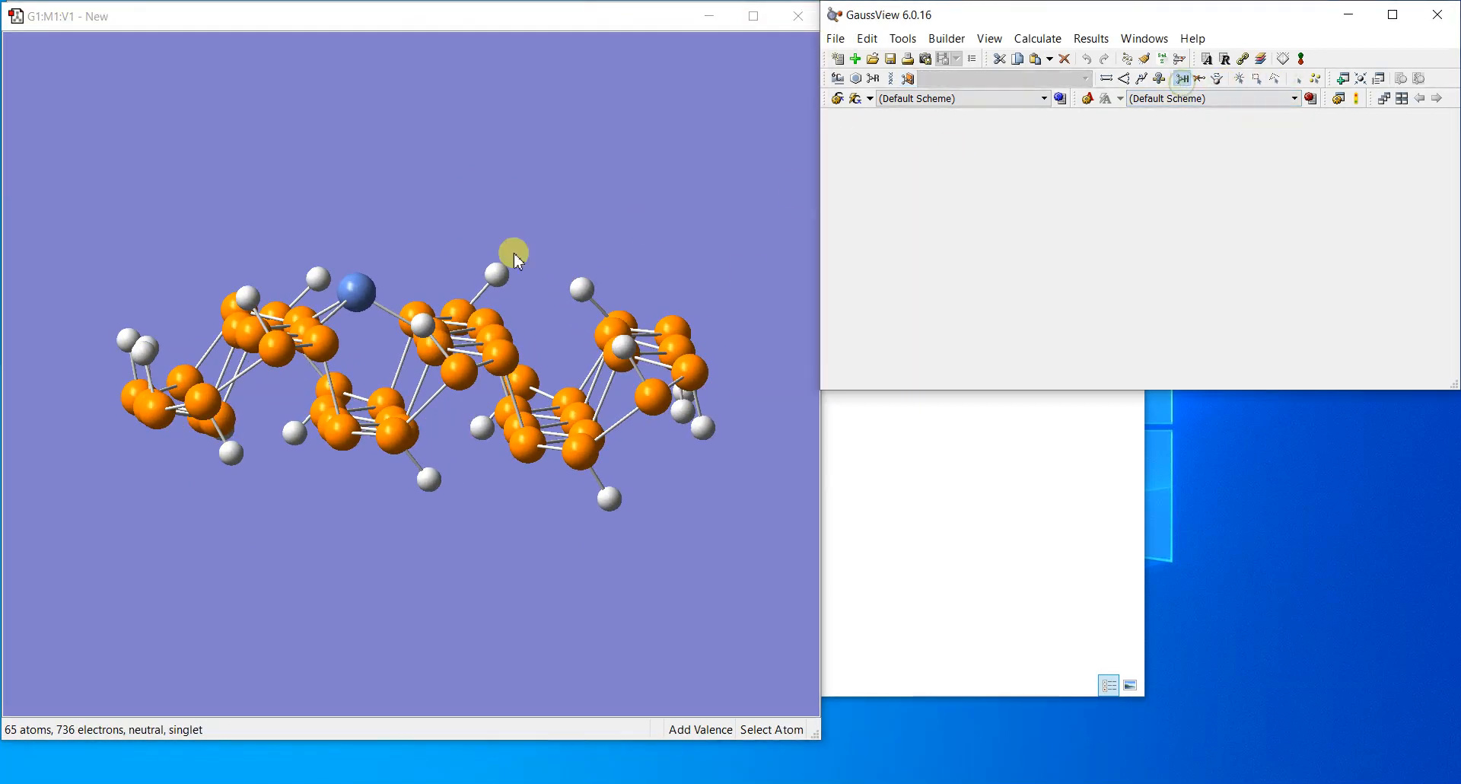
pyautogui.click(356, 292)
pyautogui.moveTo(393, 365)
pyautogui.mouseDown()
pyautogui.moveTo(461, 377)
pyautogui.moveTo(390, 381)
pyautogui.moveTo(390, 449)
pyautogui.moveTo(387, 352)
pyautogui.moveTo(350, 336)
pyautogui.moveTo(330, 364)
pyautogui.moveTo(352, 351)
pyautogui.moveTo(378, 375)
pyautogui.moveTo(381, 352)
pyautogui.moveTo(391, 359)
pyautogui.mouseUp()
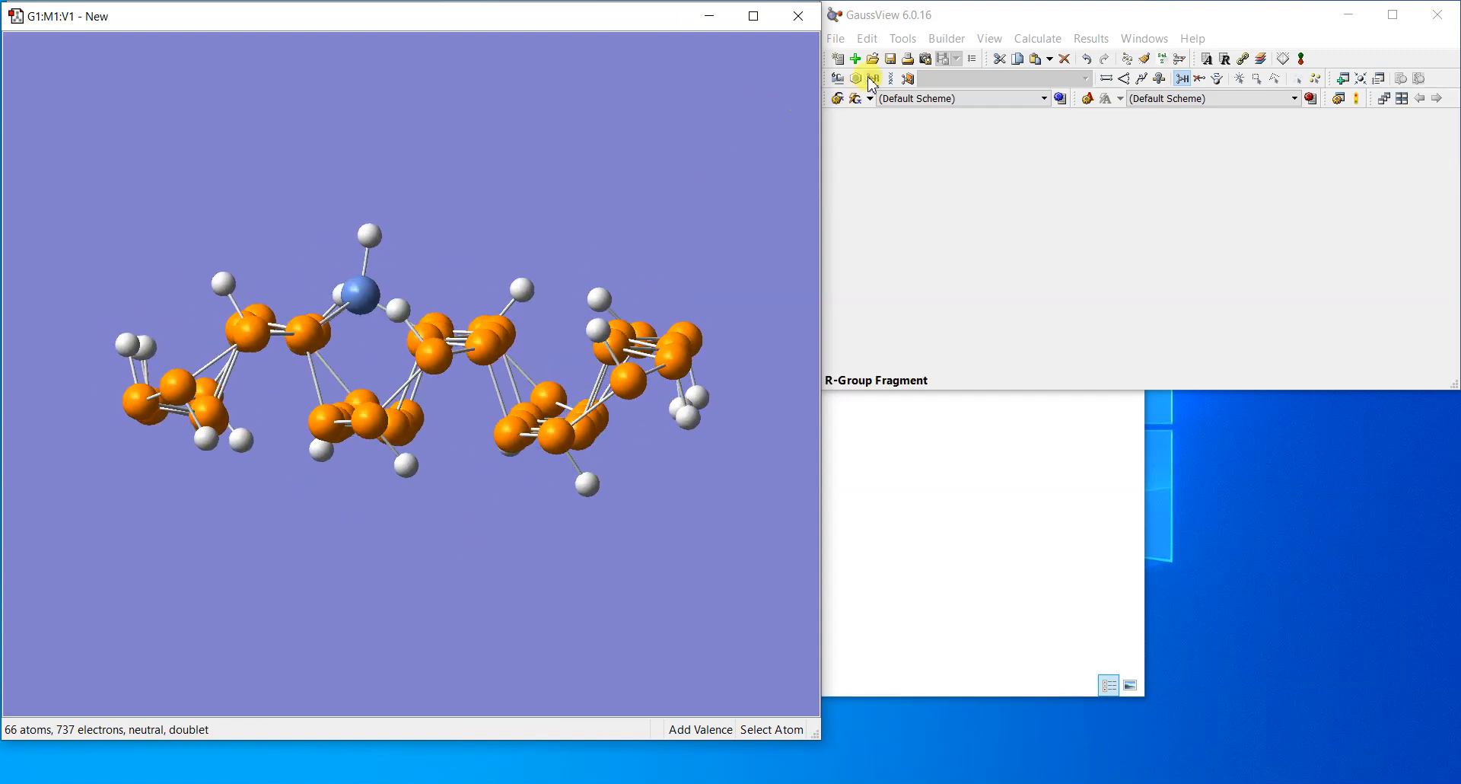
# - Save the modified structure as phosphorene.com in the Calc folder with Cartesian coordinates and close its window
pyautogui.click(891, 60)
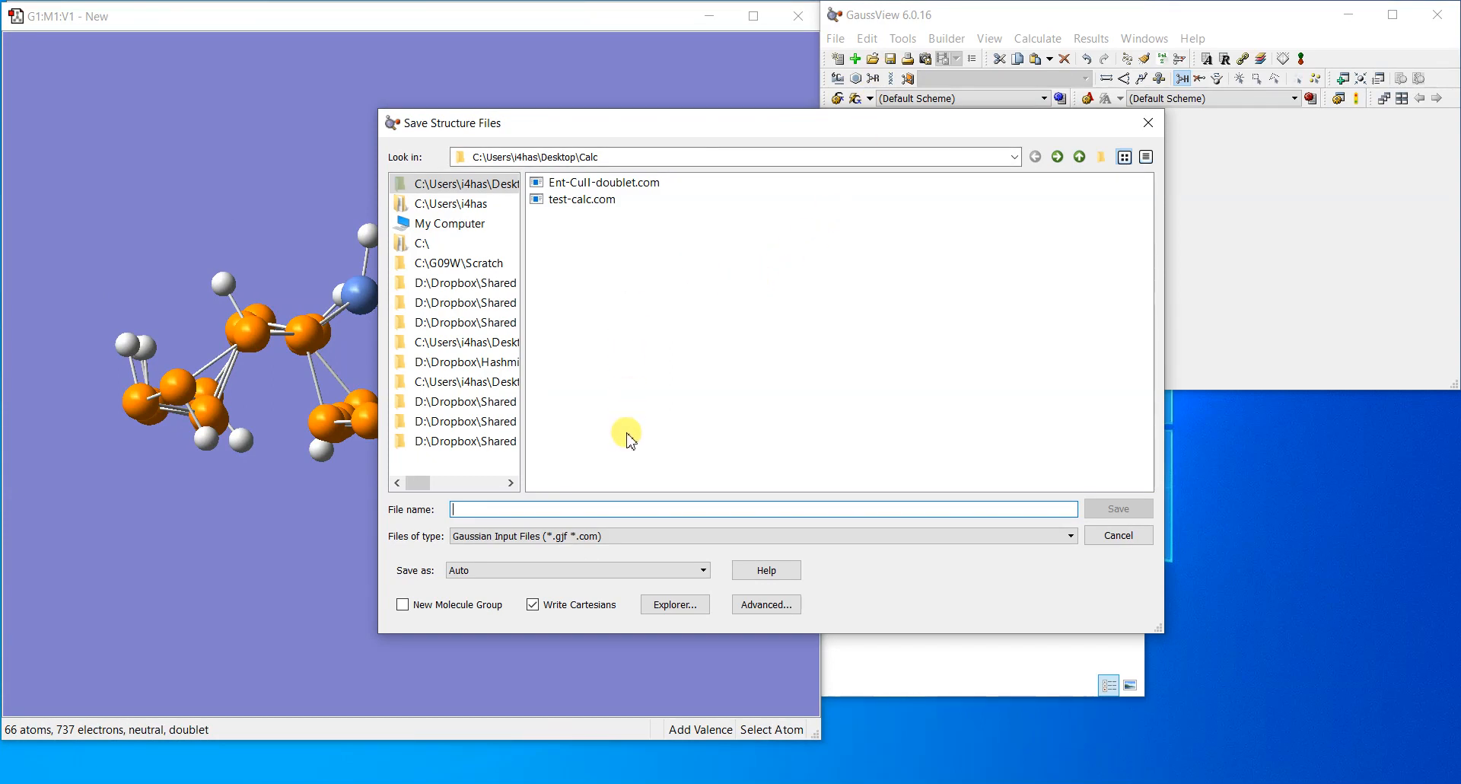
pyautogui.write('phosphor')
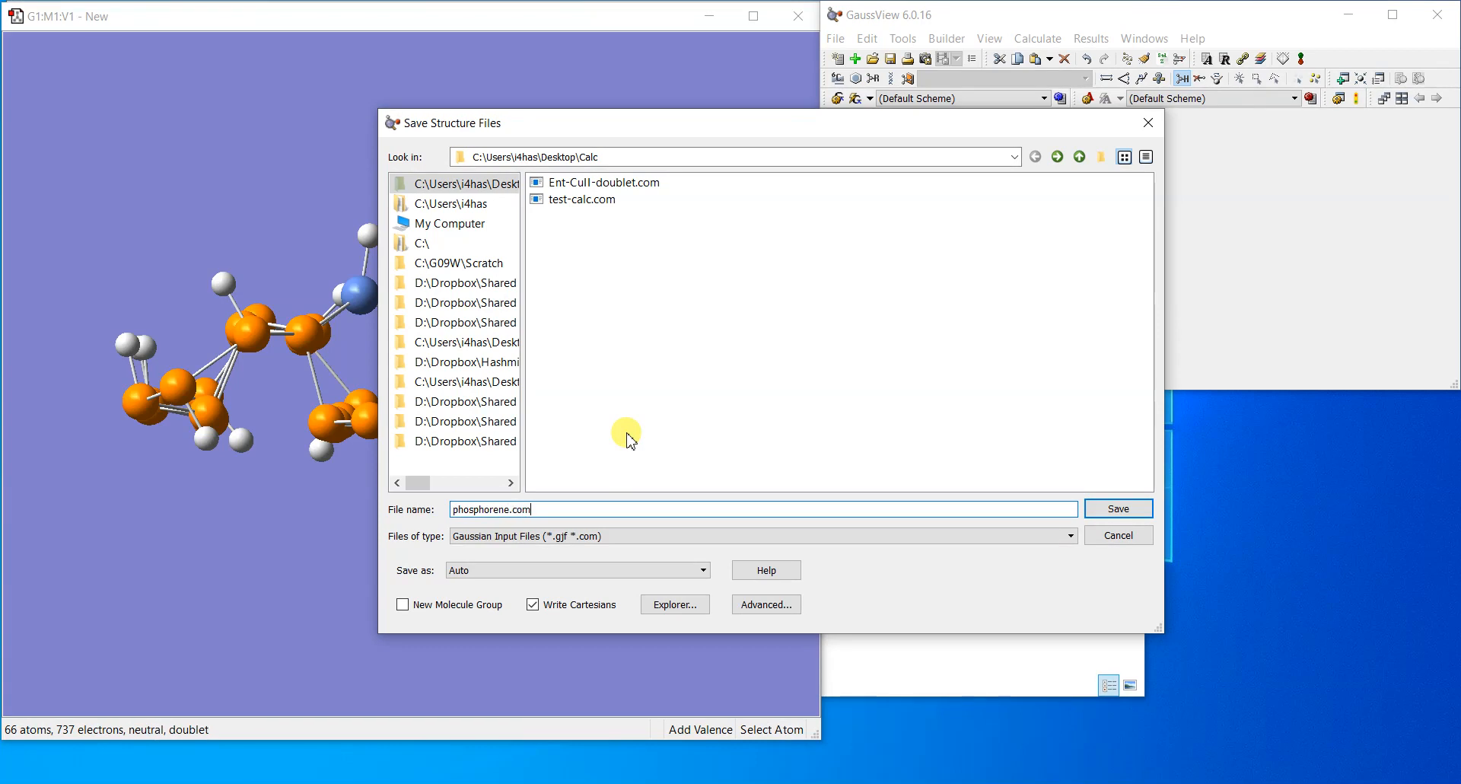
pyautogui.write('ene.com')
pyautogui.press('Return')
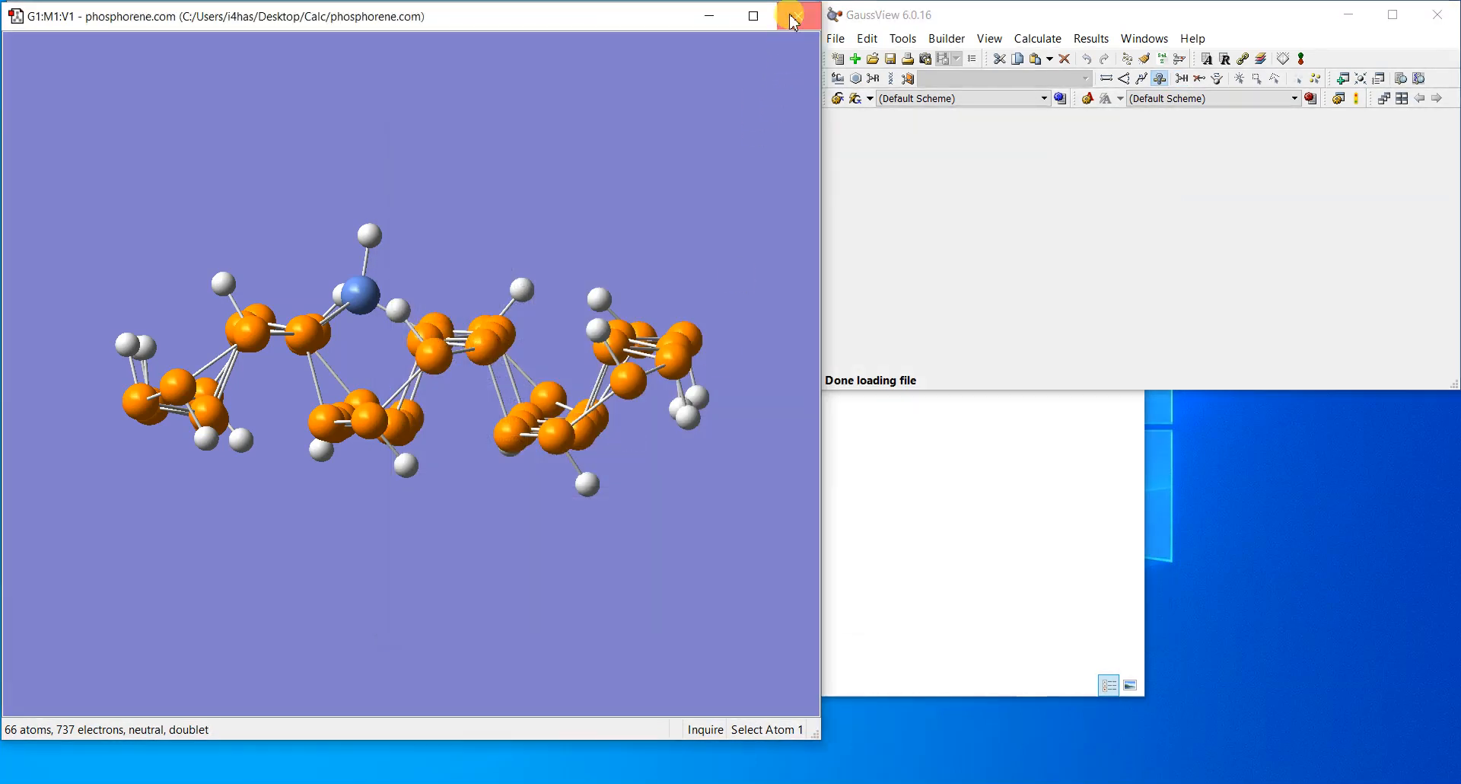
pyautogui.click(798, 16)
# - Open phosphorene.com from the Calc folder in Notepad++ and shorten its checkpoint line to %chk=phosphorene.chk
pyautogui.click(153, 153)
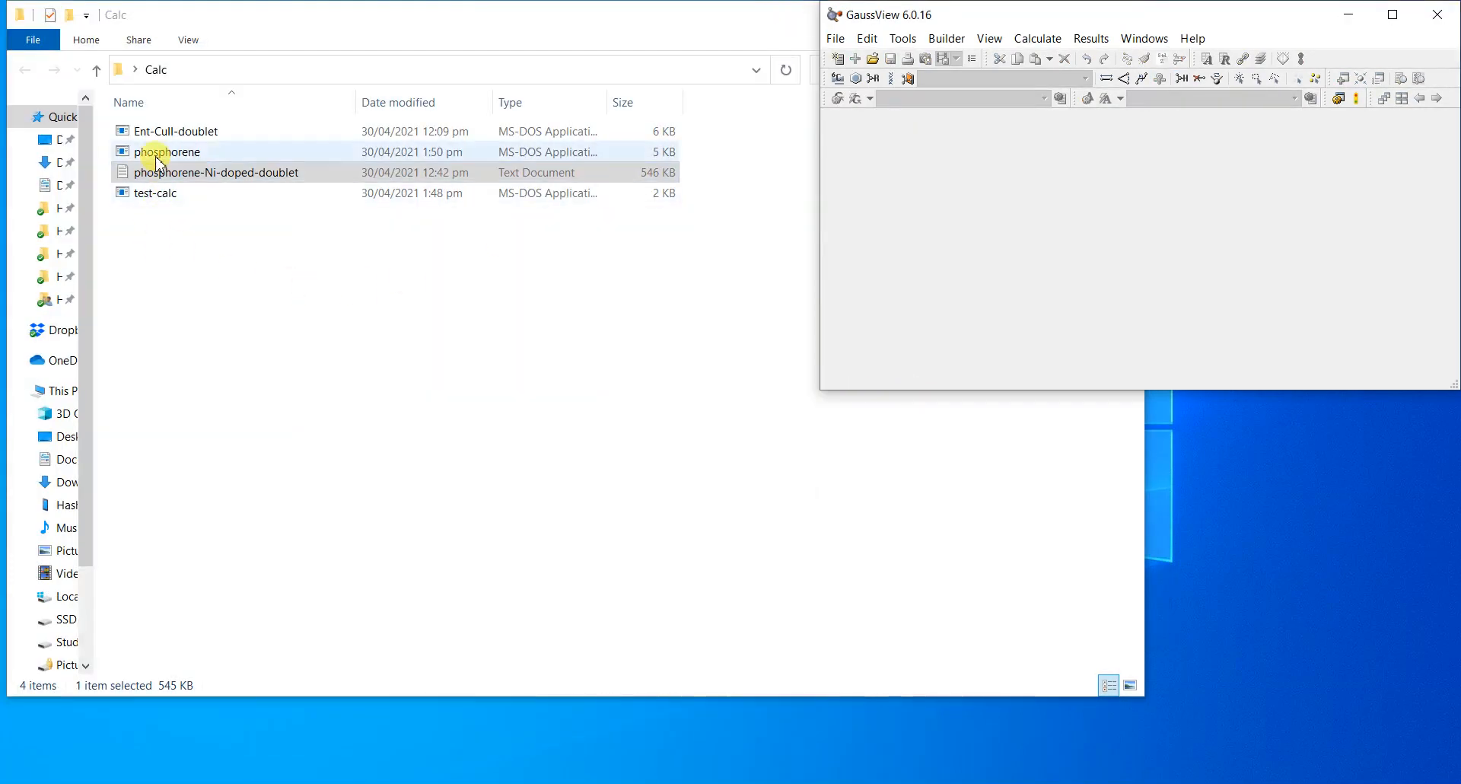
pyautogui.rightClick(155, 156)
pyautogui.click(258, 259)
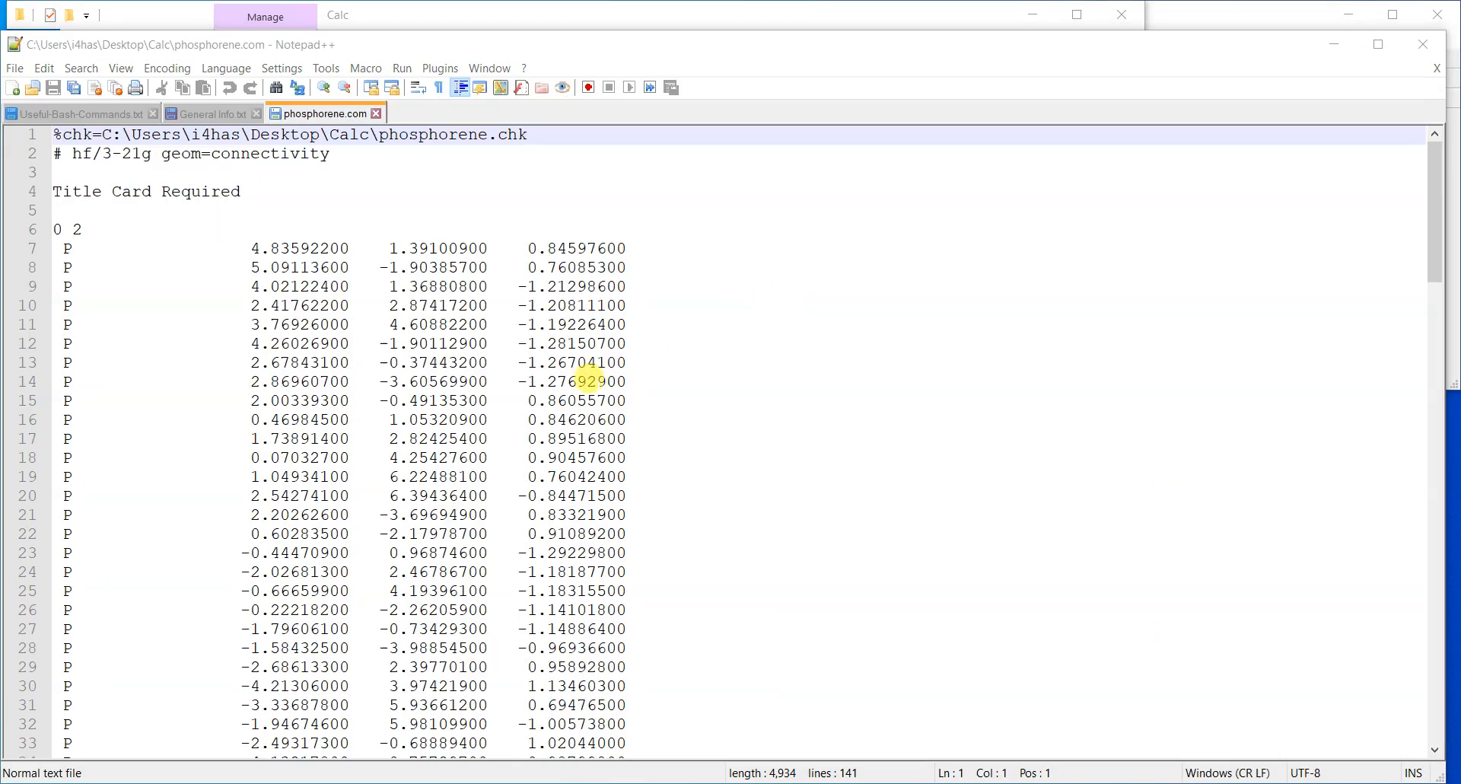
pyautogui.moveTo(103, 134); pyautogui.dragTo(361, 118)
pyautogui.press('Delete')
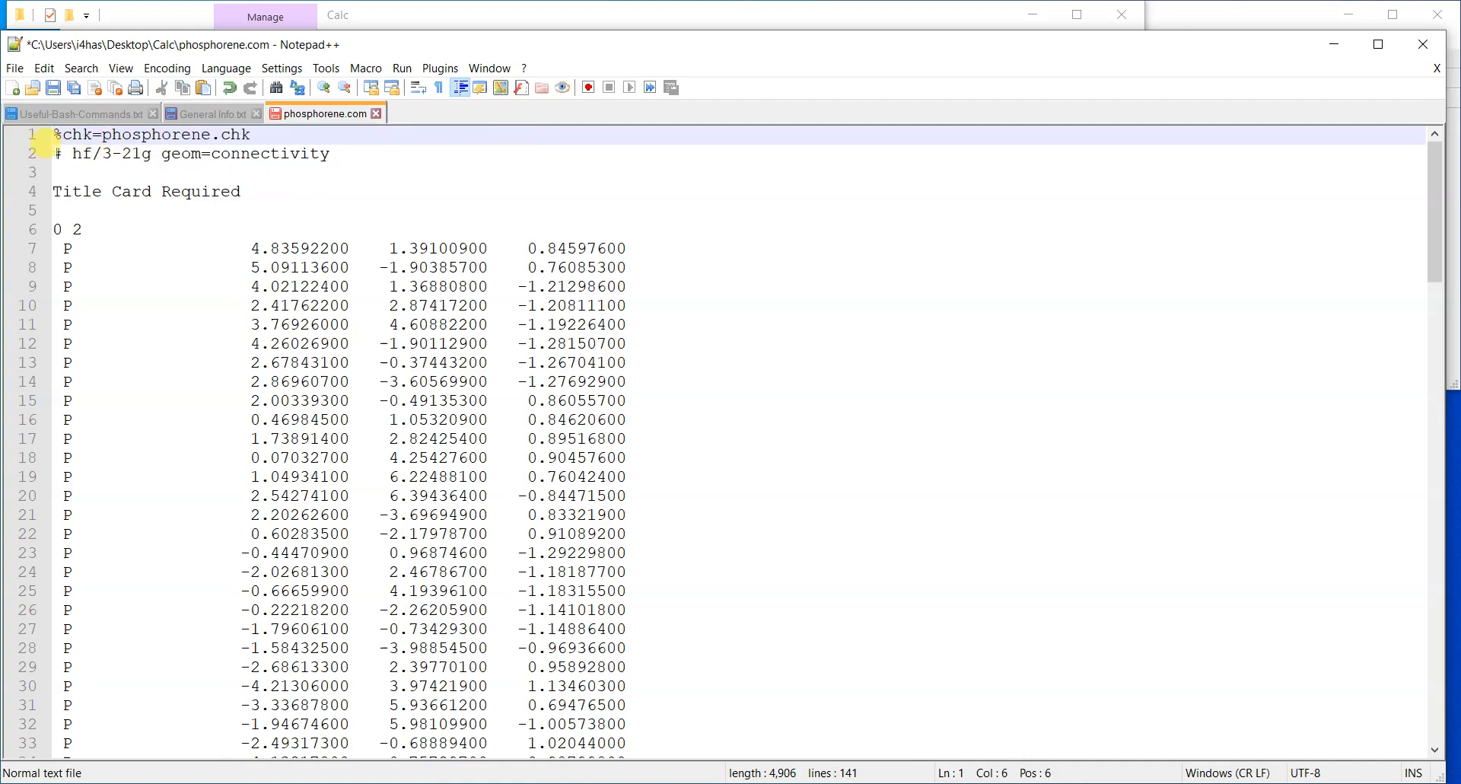
# - Replace the route line with "#p opt def2svp empiricaldispersion=gd3bj integral=grid=ultrafine pbe1pbe scf=(xqc,conver=8) geom=connectivity", leaving out scrf=(smd, solvent=water)
pyautogui.moveTo(51, 148); pyautogui.dragTo(346, 144)
pyautogui.write('#p opt def2svp empiricaldispersion=gd3bj integral=grid=ultrafine pbelpbe scf=(xqc,conver=8) scrf=(smd, solvent=water) geom=connectivity')
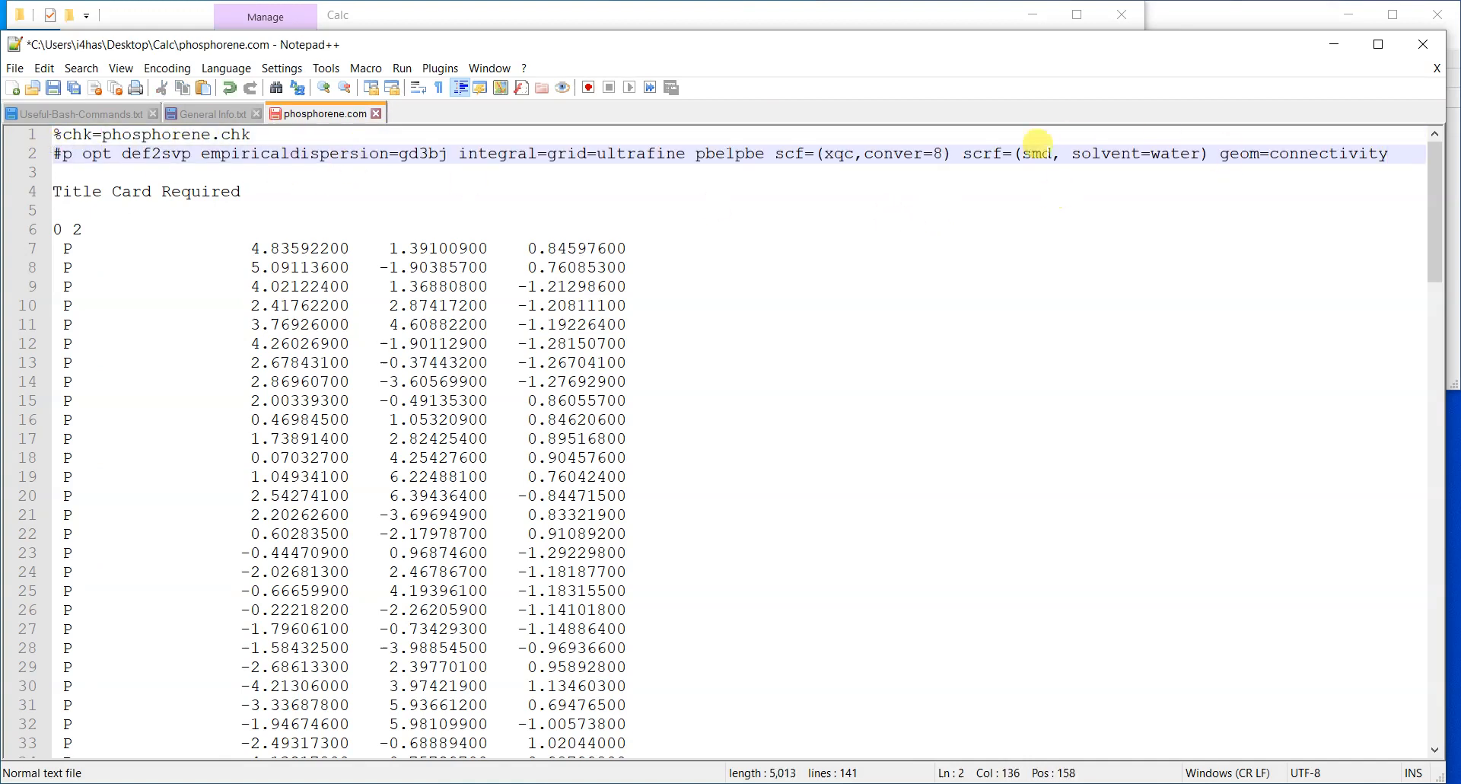
pyautogui.moveTo(959, 145); pyautogui.dragTo(1202, 144)
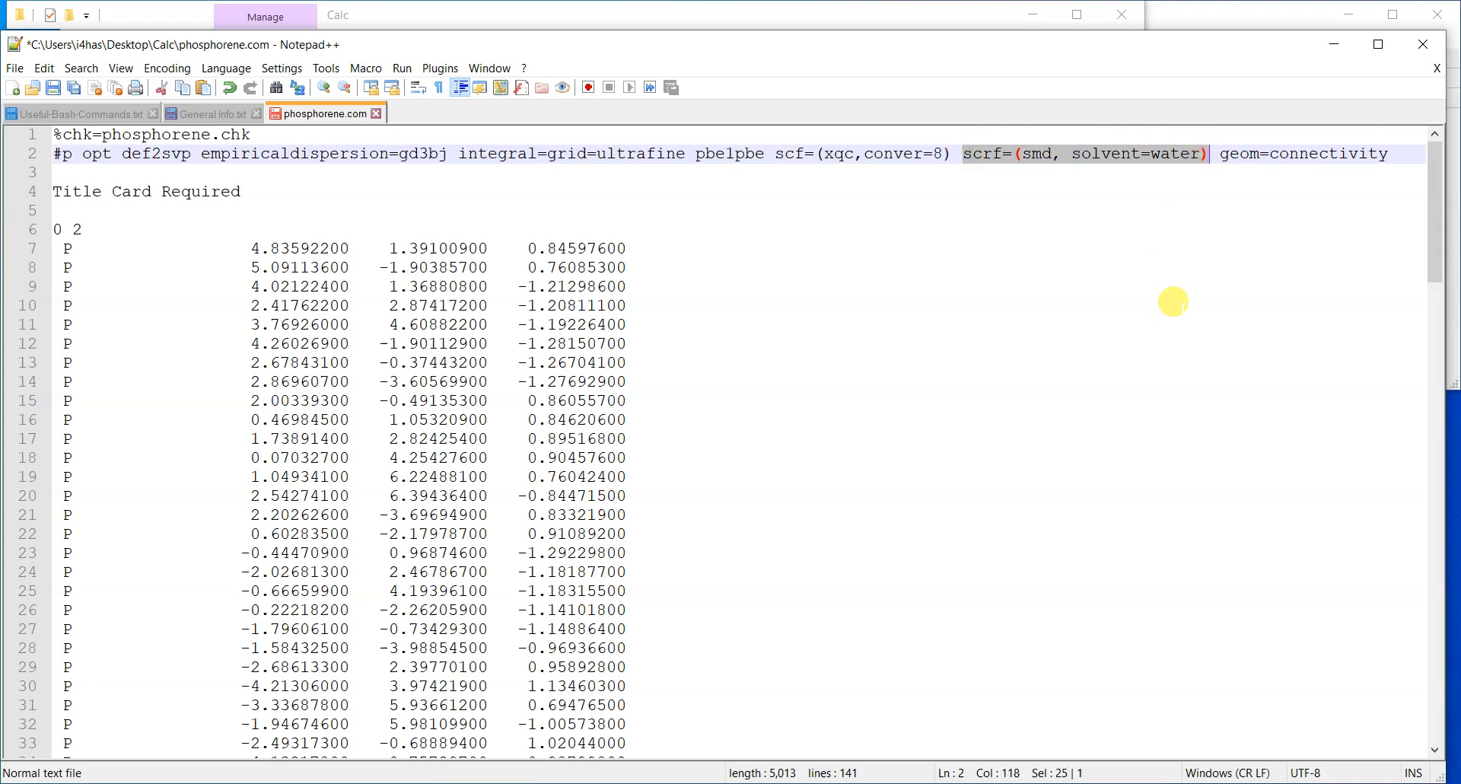
pyautogui.press('BackSpace')
pyautogui.press('BackSpace')
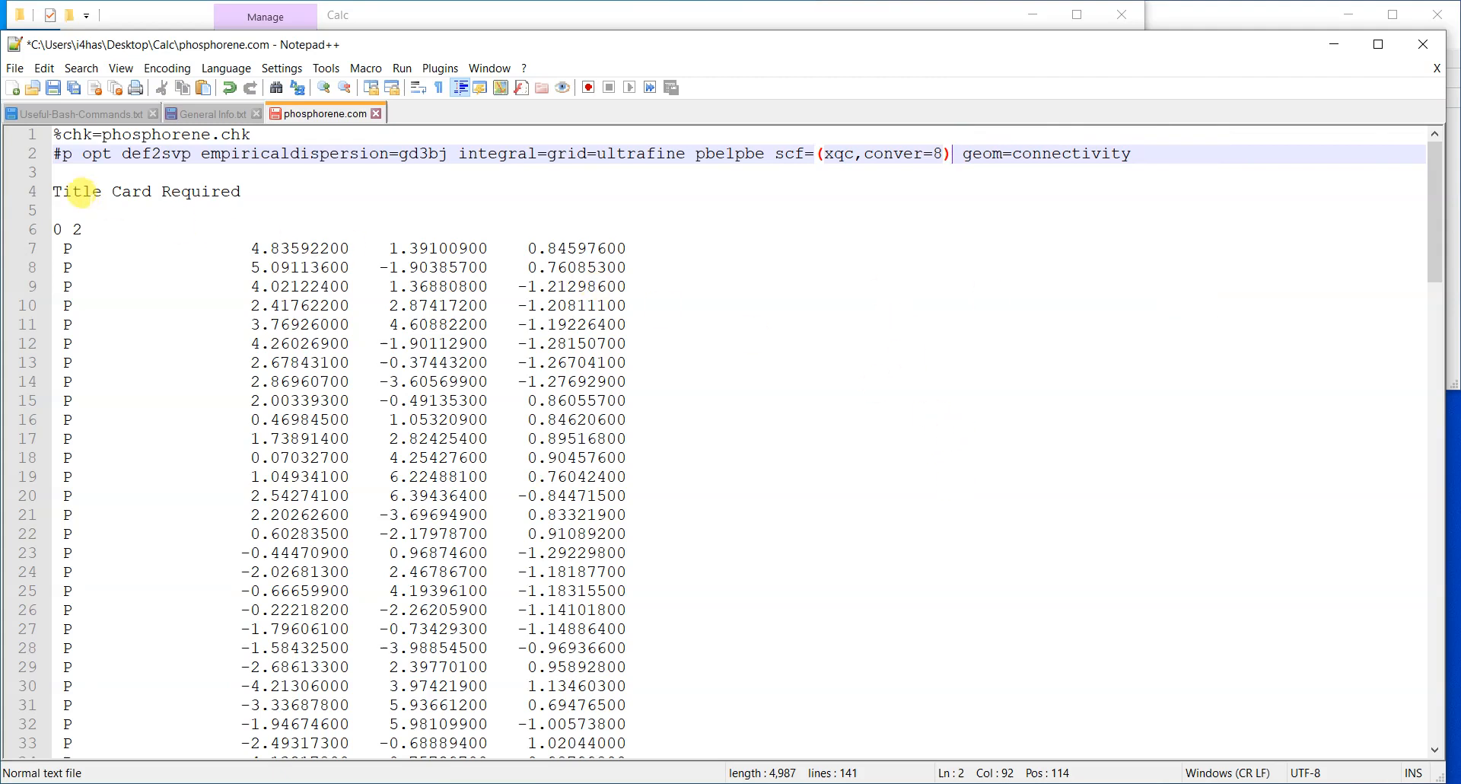
# - Replace the title card with "Optimization of Ni doped Phosphorene with adsorbed Hydrogen" and save the file
pyautogui.moveTo(55, 191); pyautogui.dragTo(314, 203)
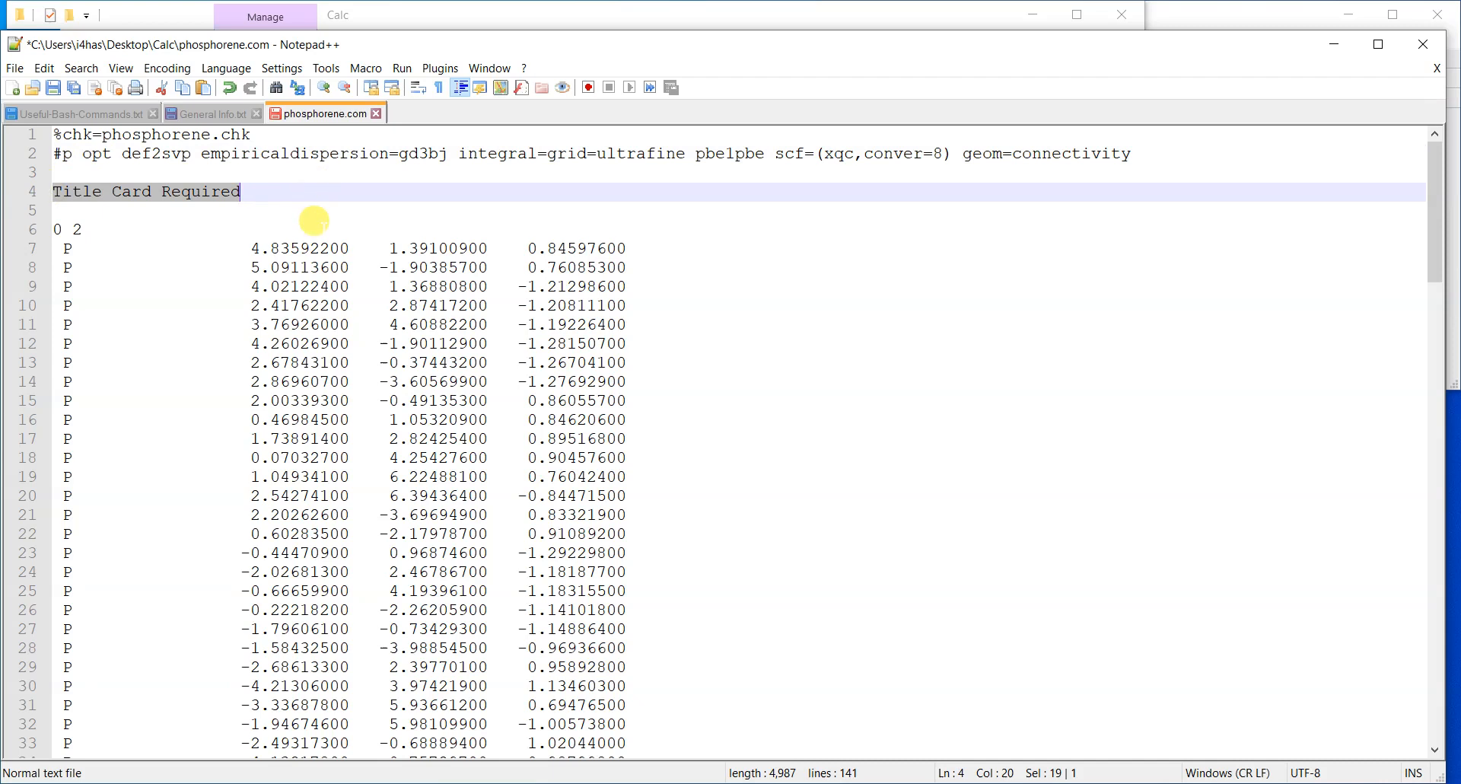
pyautogui.write('Optimization of')
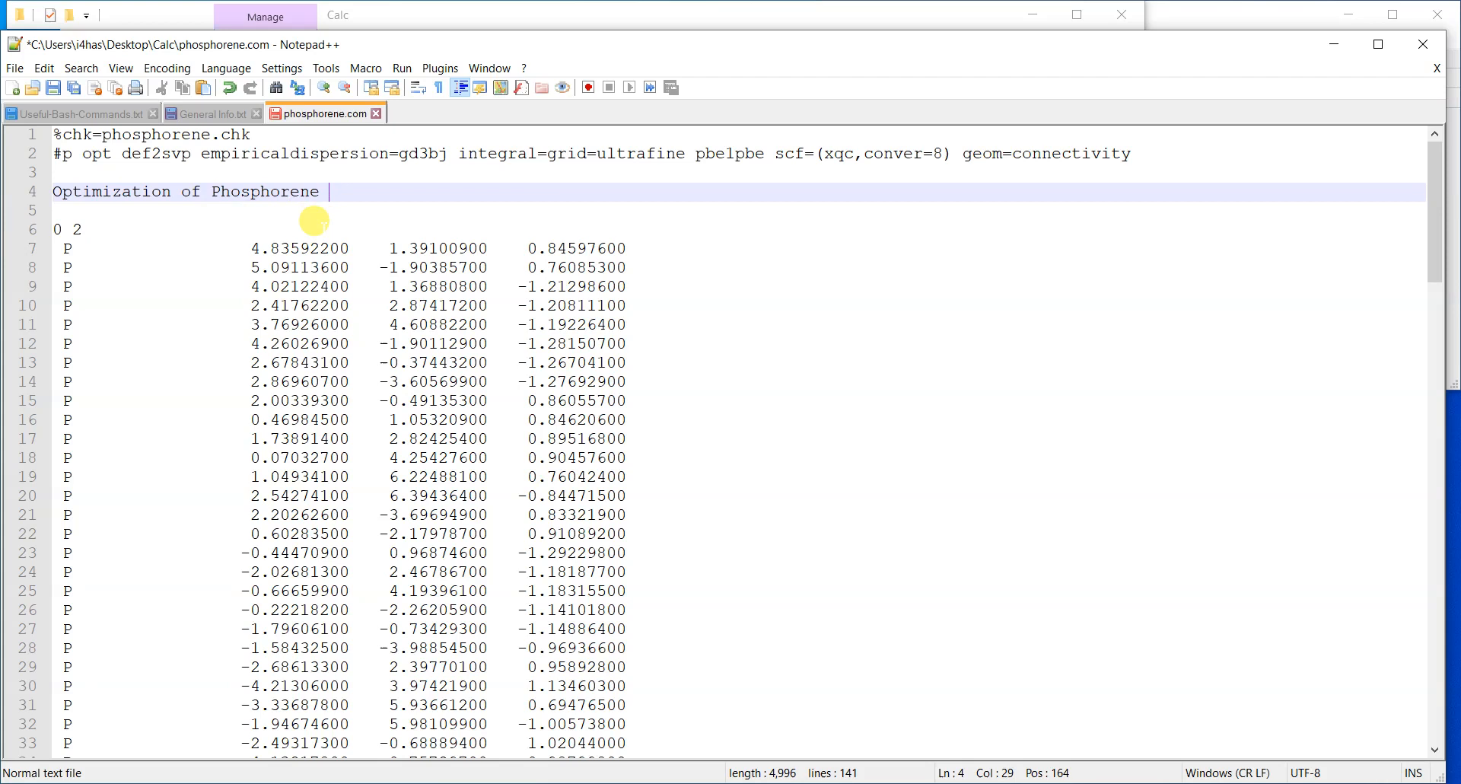
pyautogui.write('Ni doped')
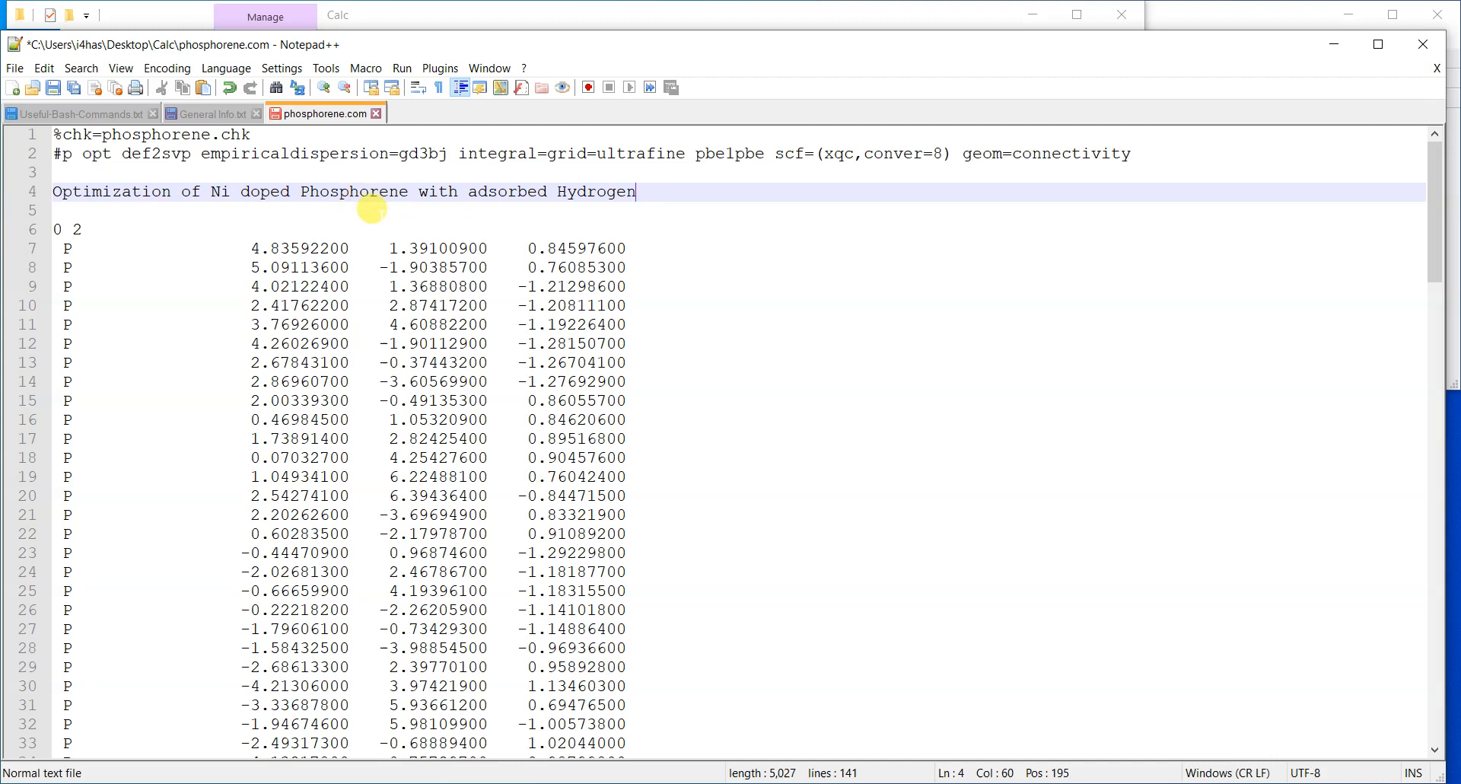
pyautogui.hotkey('ctrl', 's')
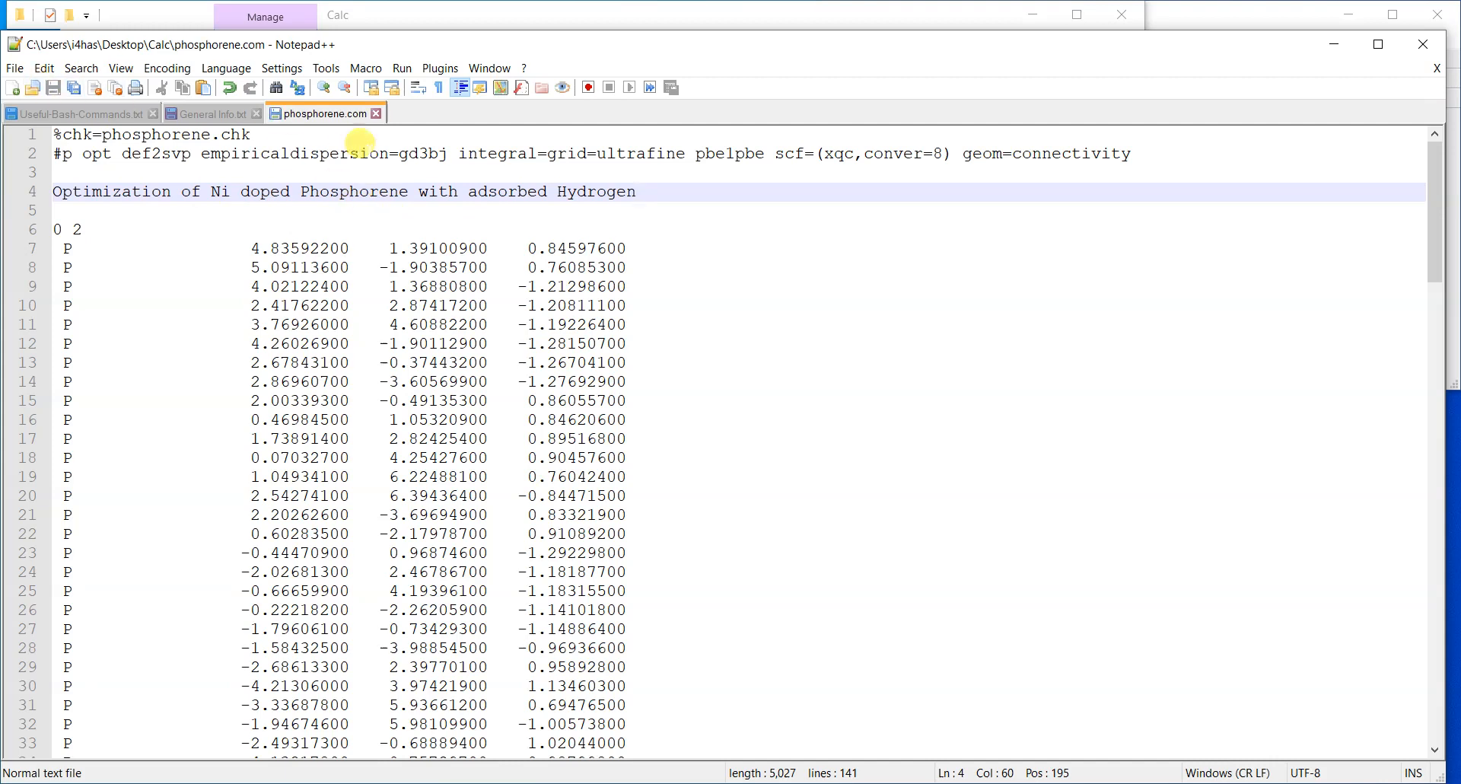
# - Look through the saved phosphorene.com input, then close the file and minimize the text editor
pyautogui.scroll(-7, 620, 314)
pyautogui.scroll(7, 620, 313)
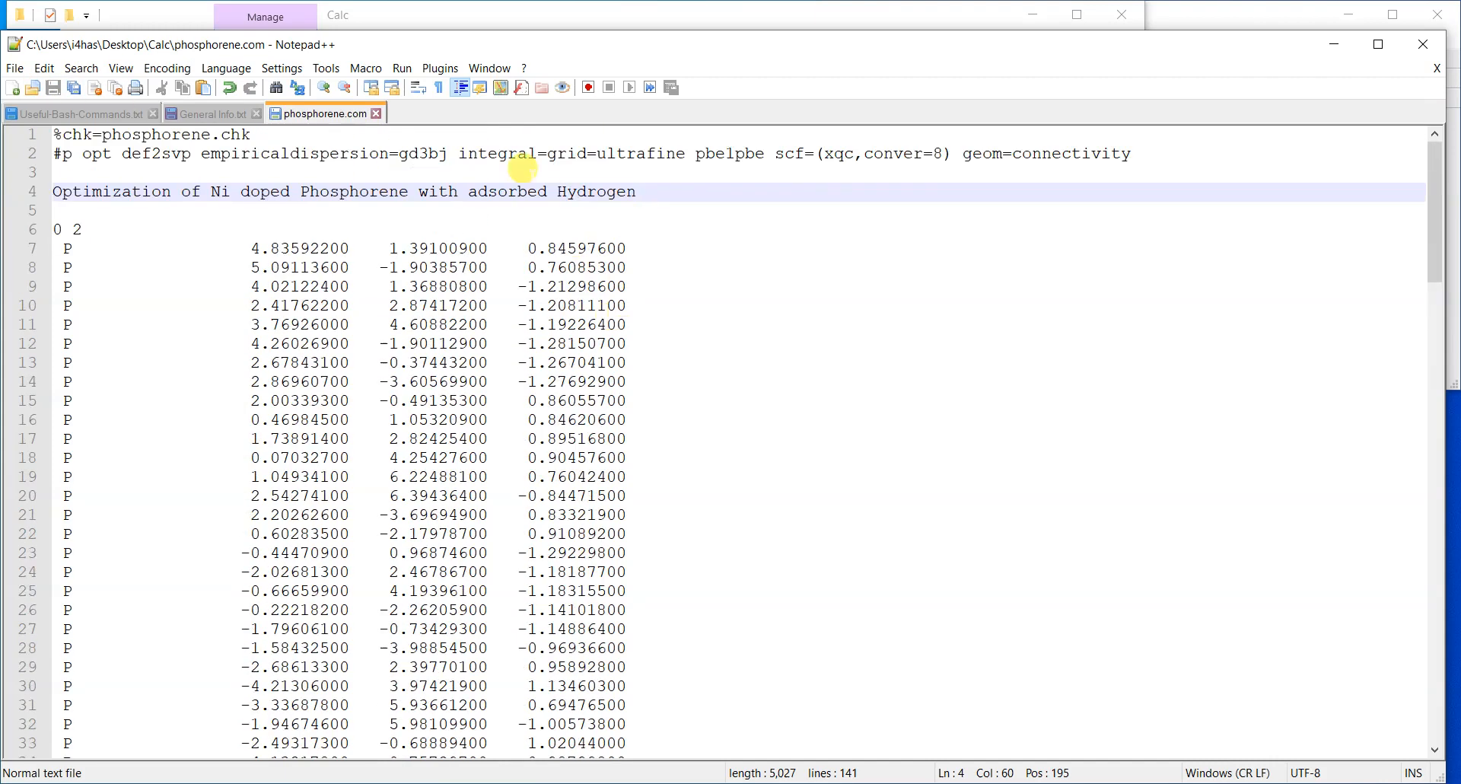
pyautogui.click(377, 114)
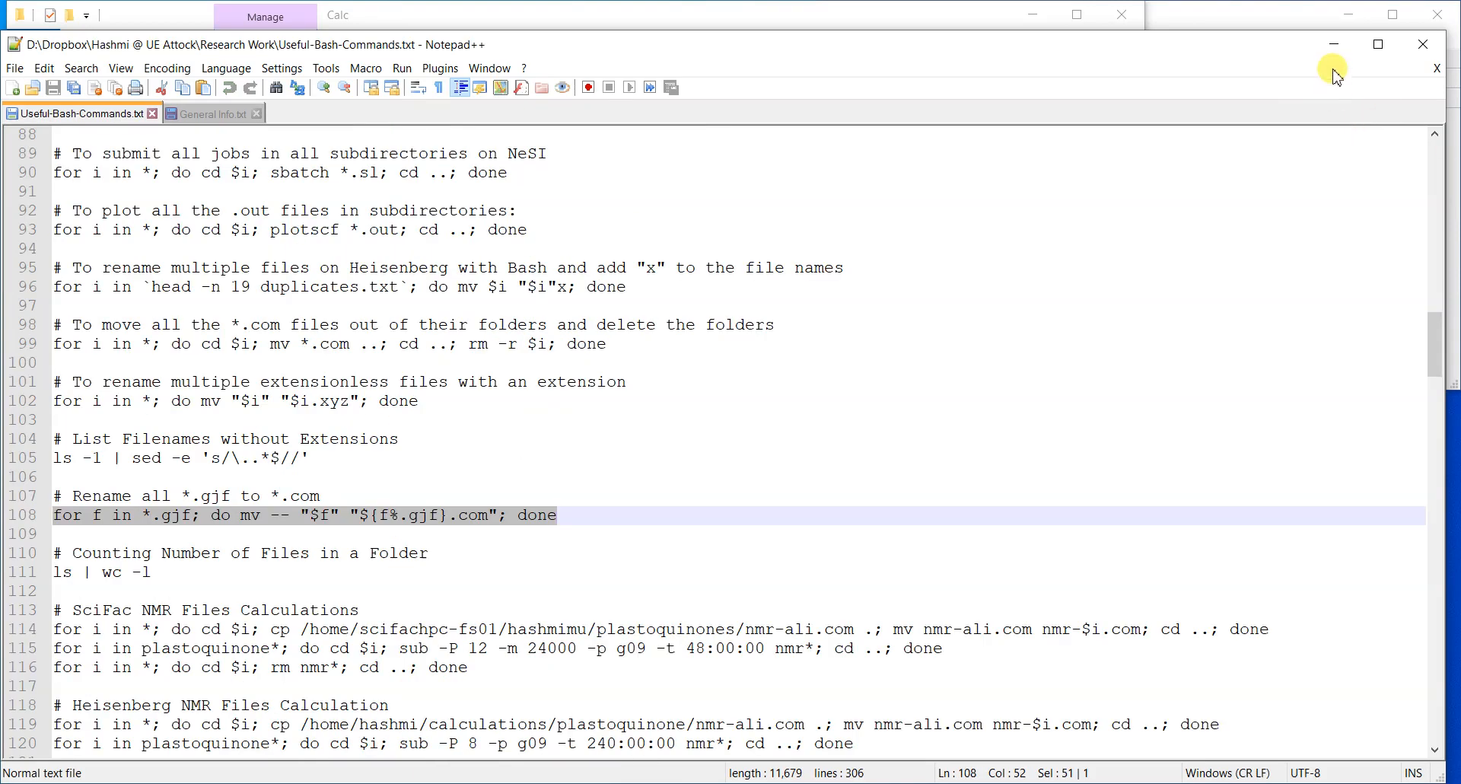
pyautogui.click(1334, 44)
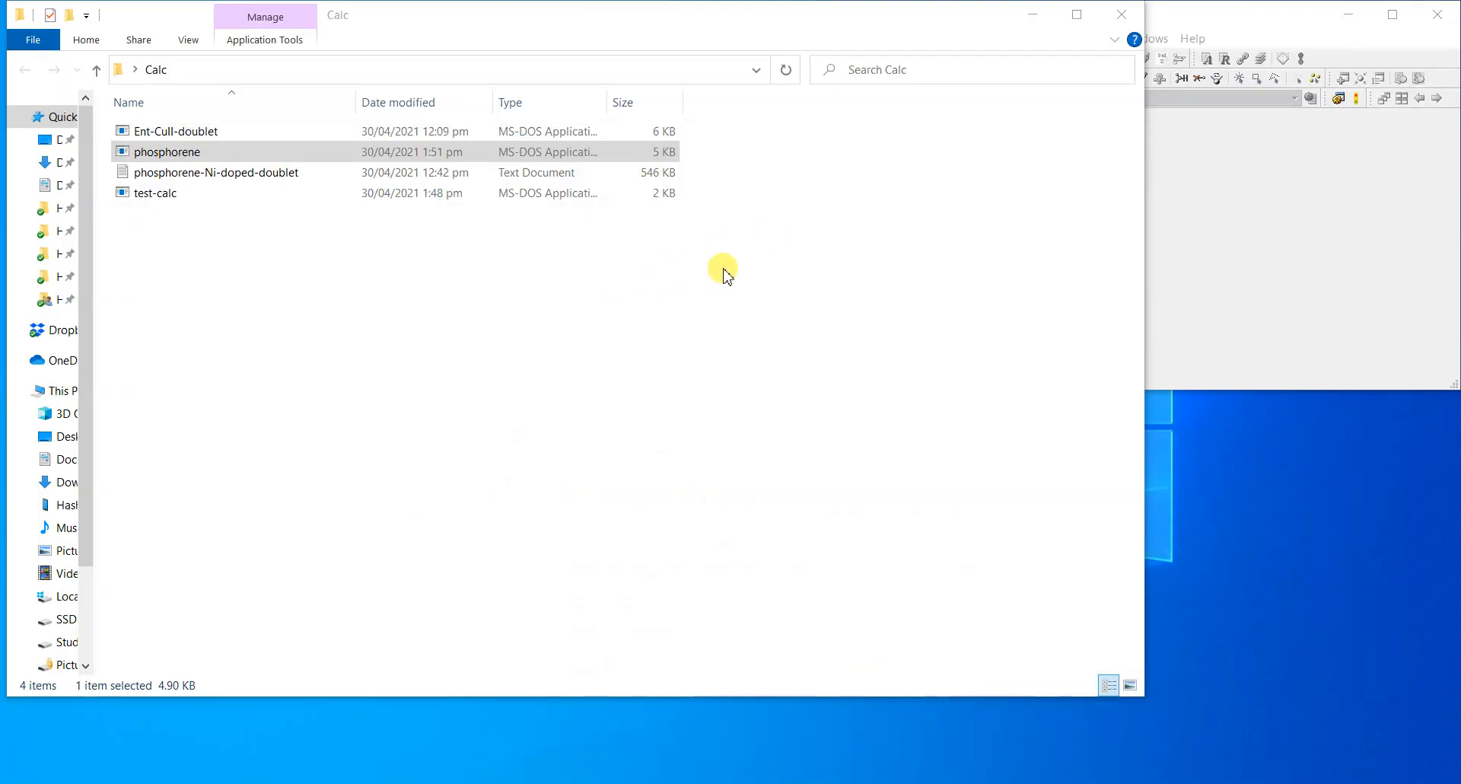
# - Refresh the Calc folder listing with its Type column fitted to the contents, and switch to GaussView
pyautogui.click(712, 273)
pyautogui.rightClick(367, 277)
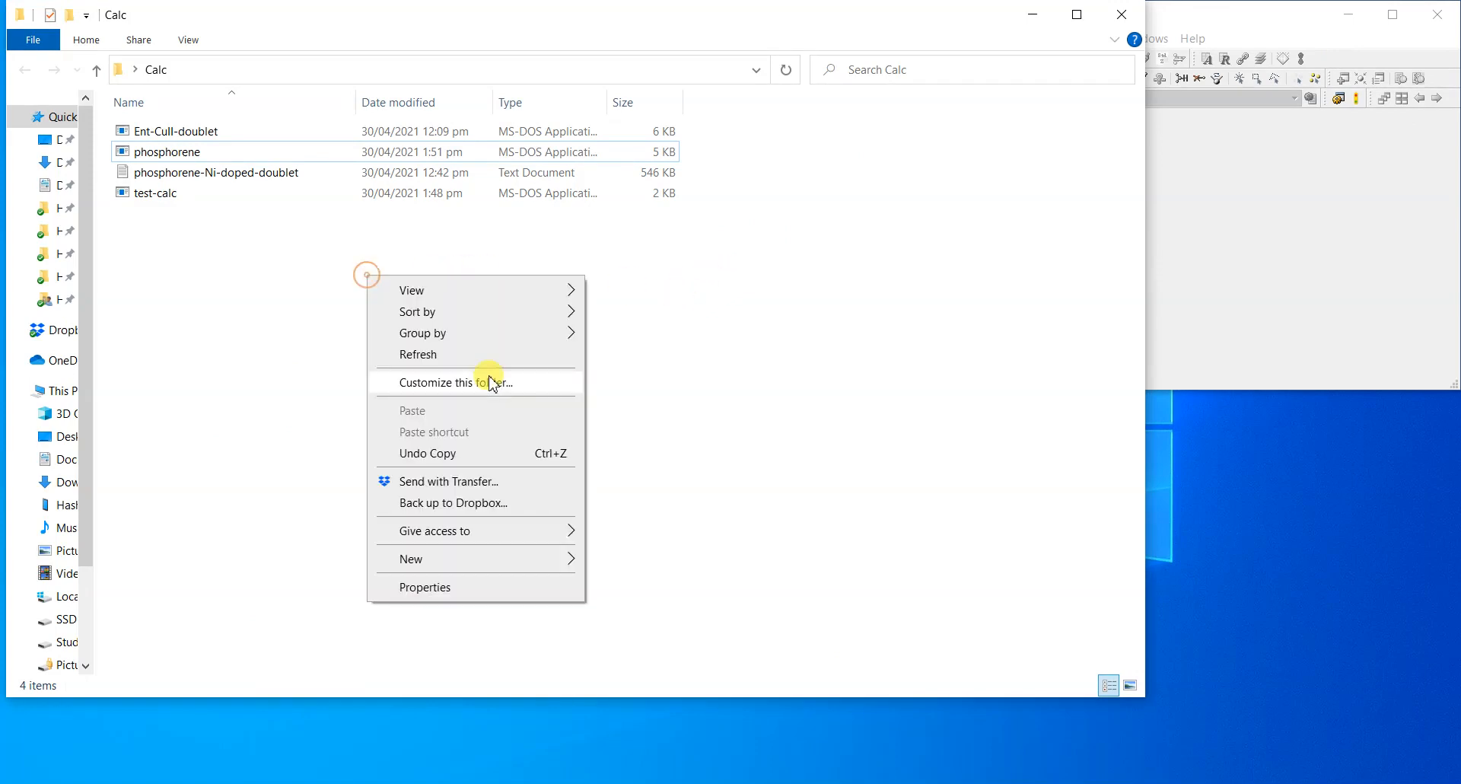
pyautogui.click(497, 353)
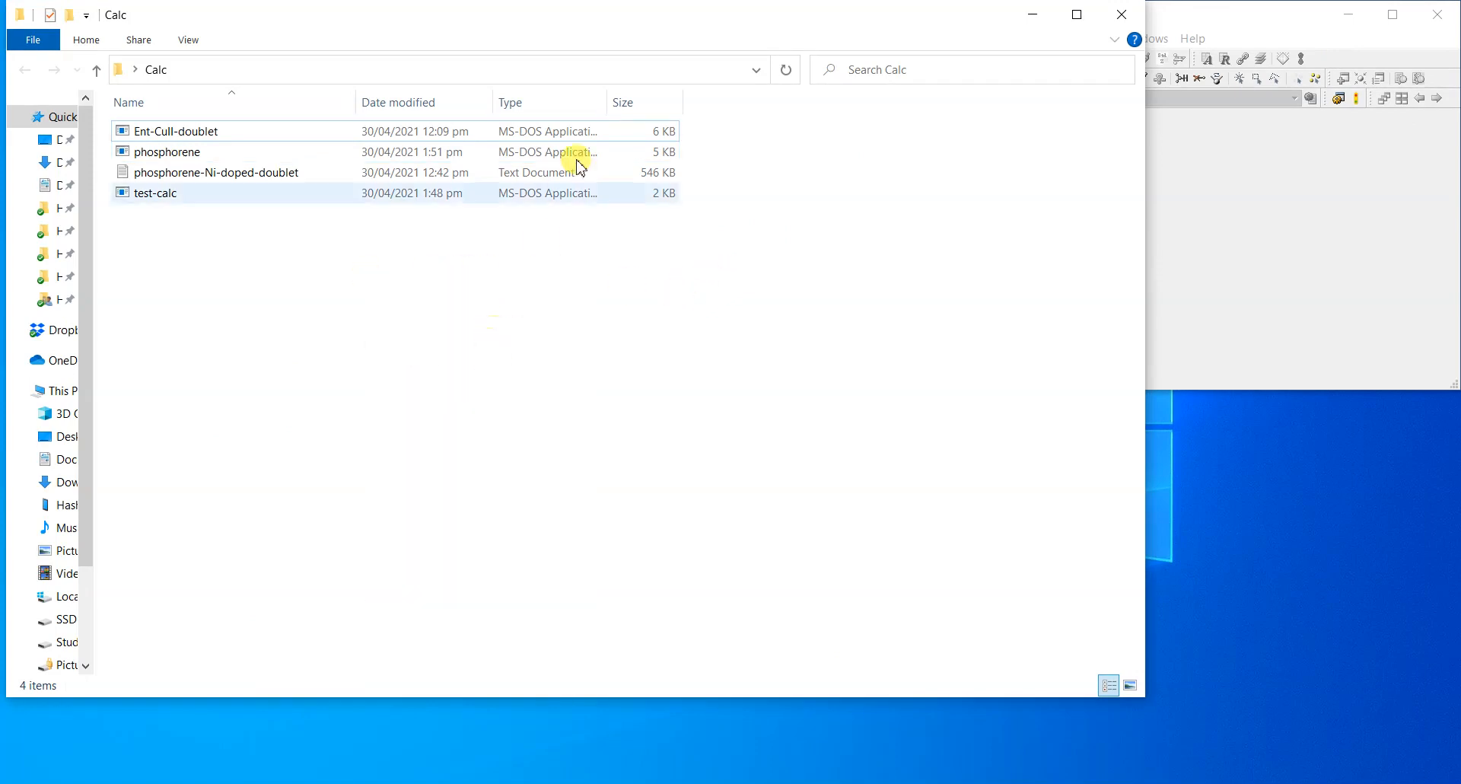
pyautogui.doubleClick(609, 102)
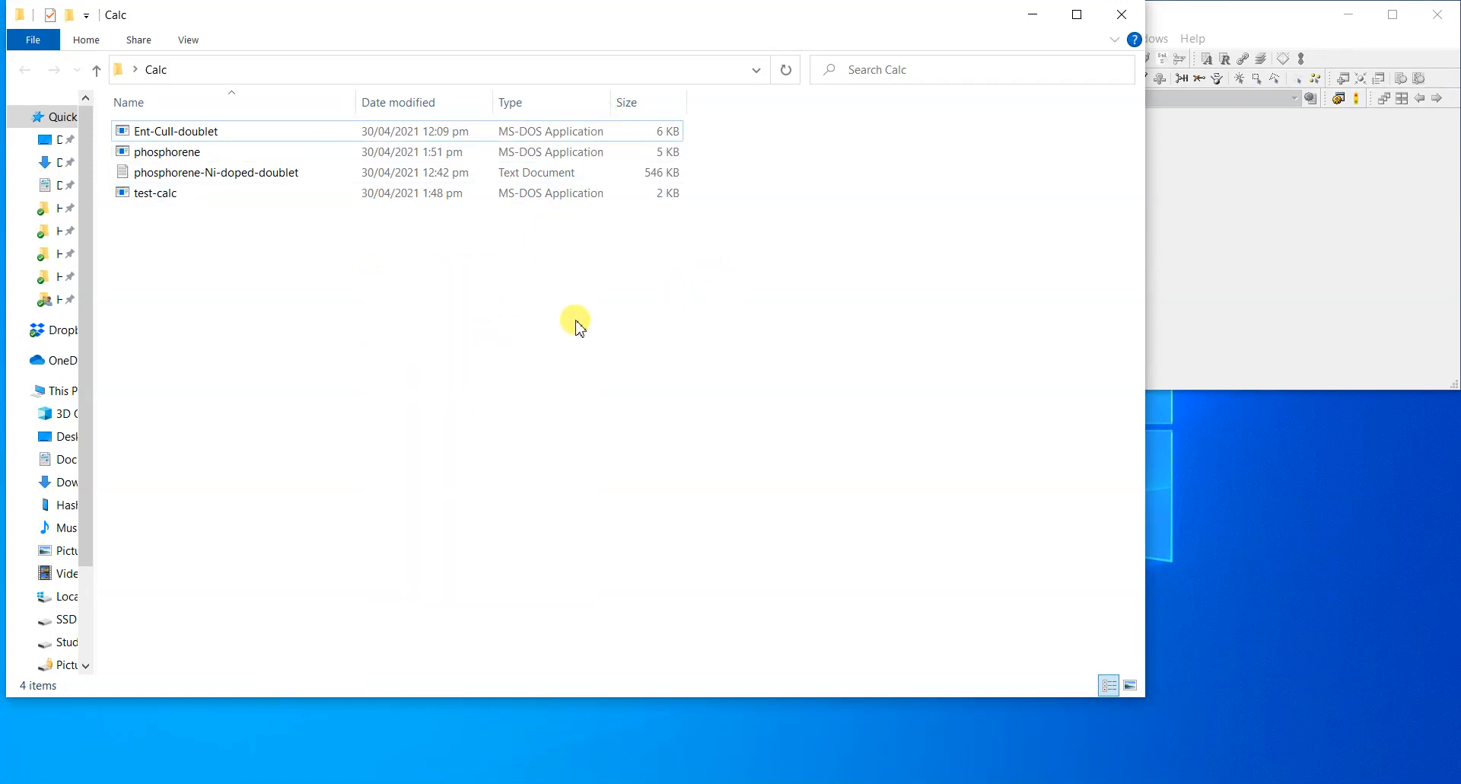
pyautogui.click(1292, 232)
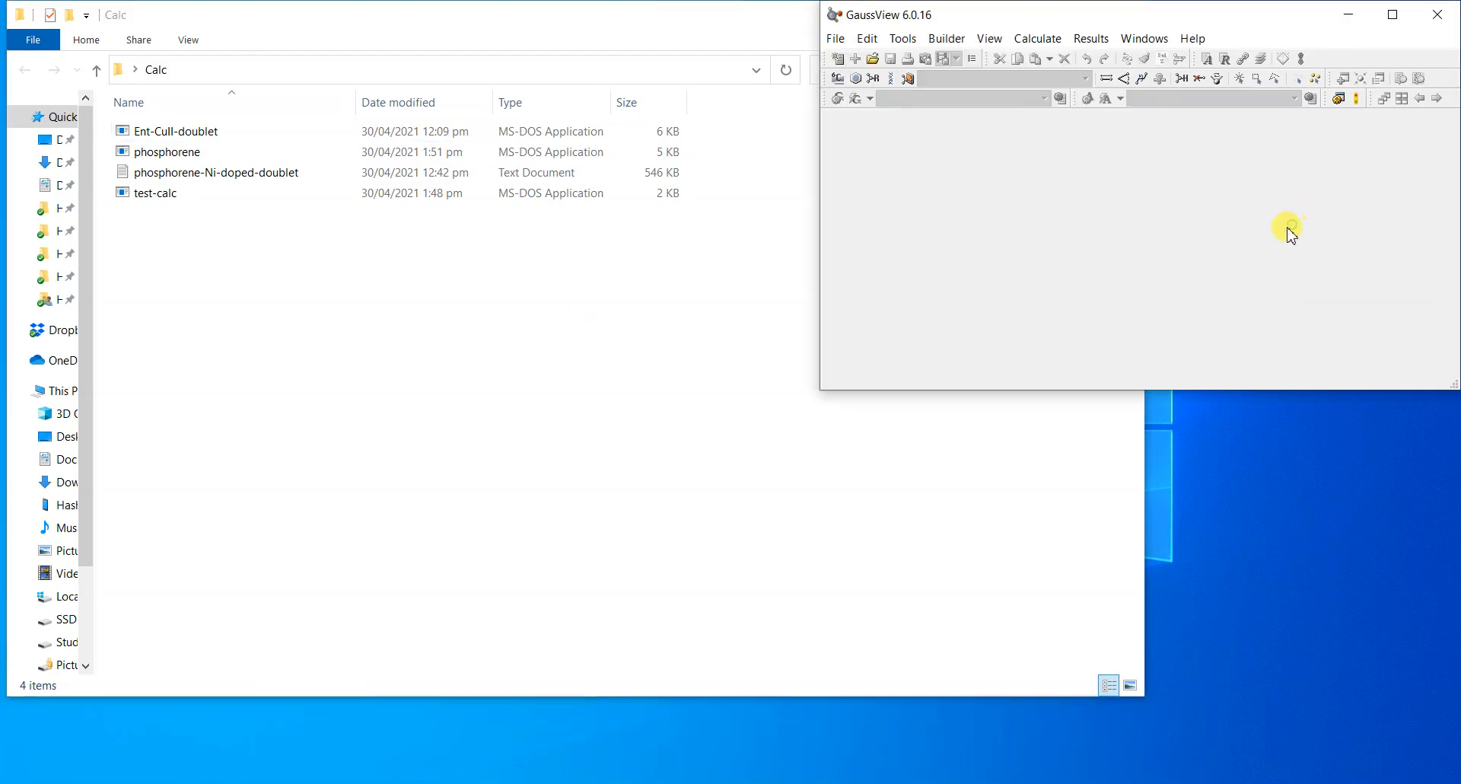